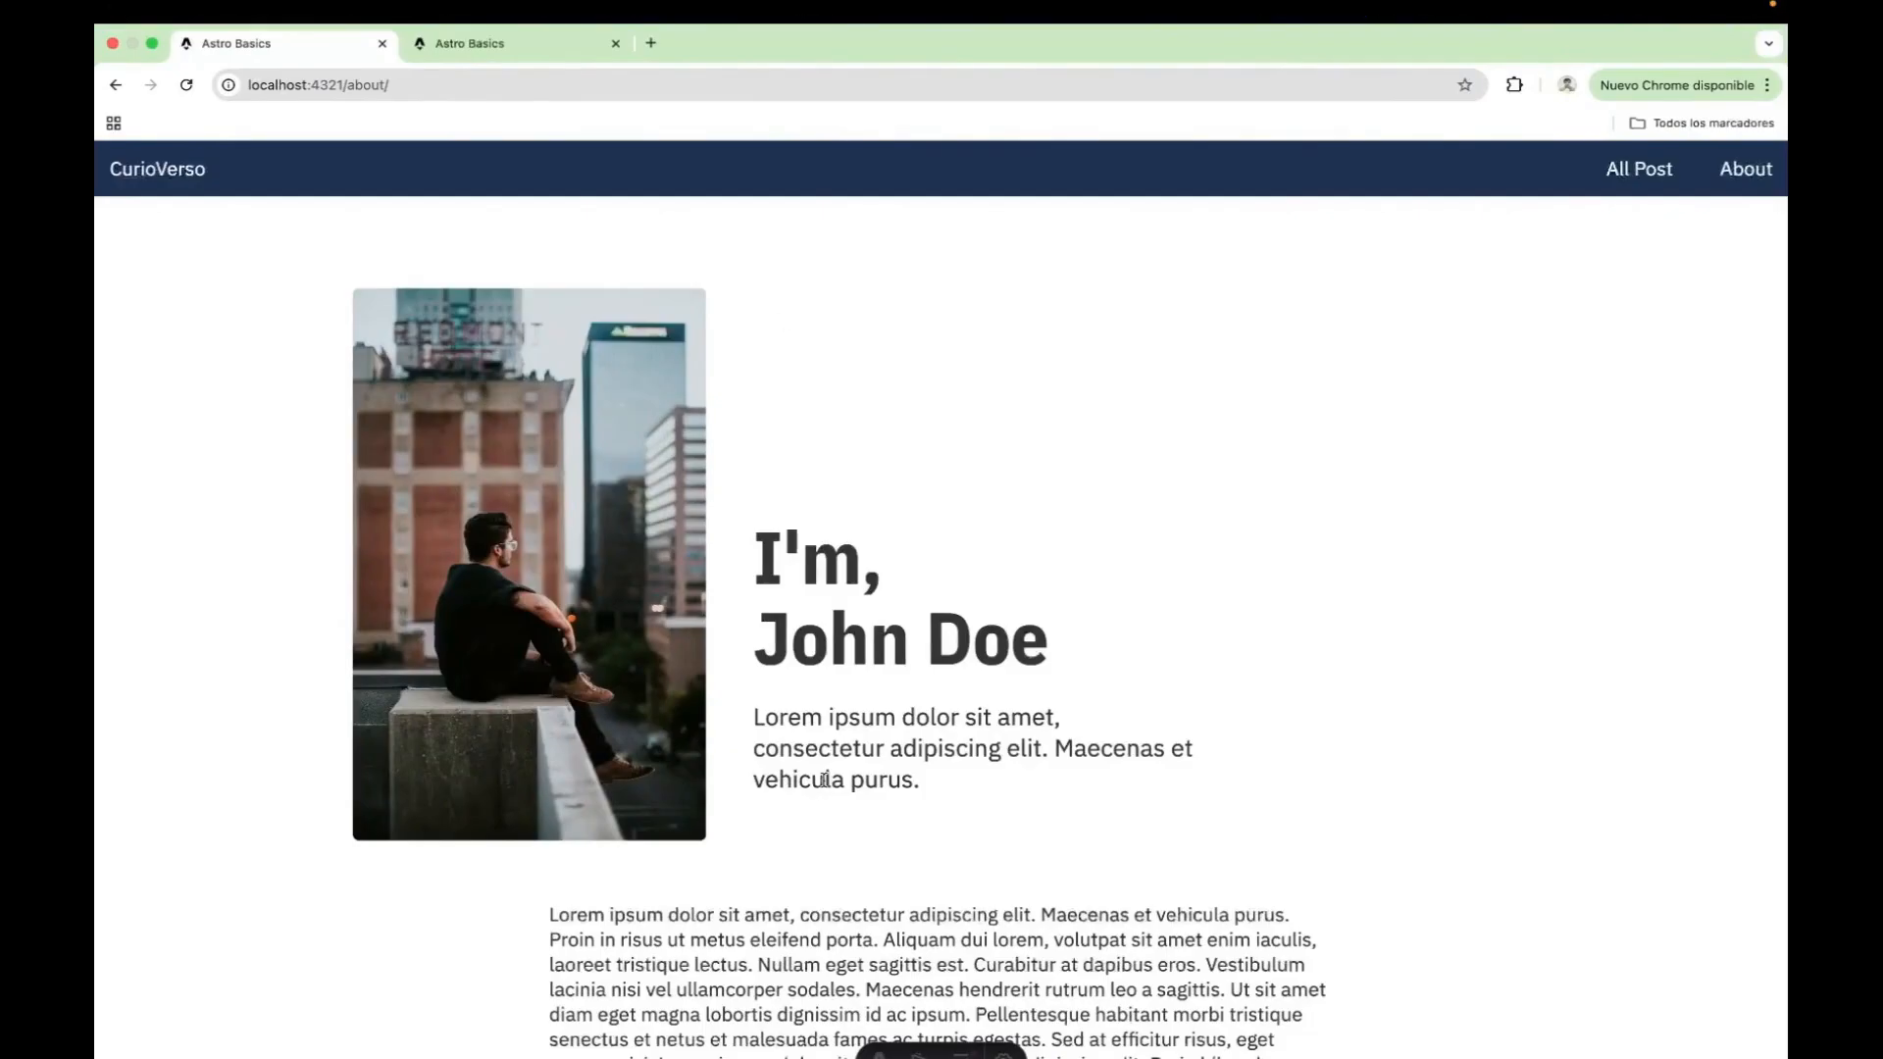
Switch from the blog's About page to Visual Studio Code and declare an interface About with the property fullname: string
scroll(841, 816, down, 3)
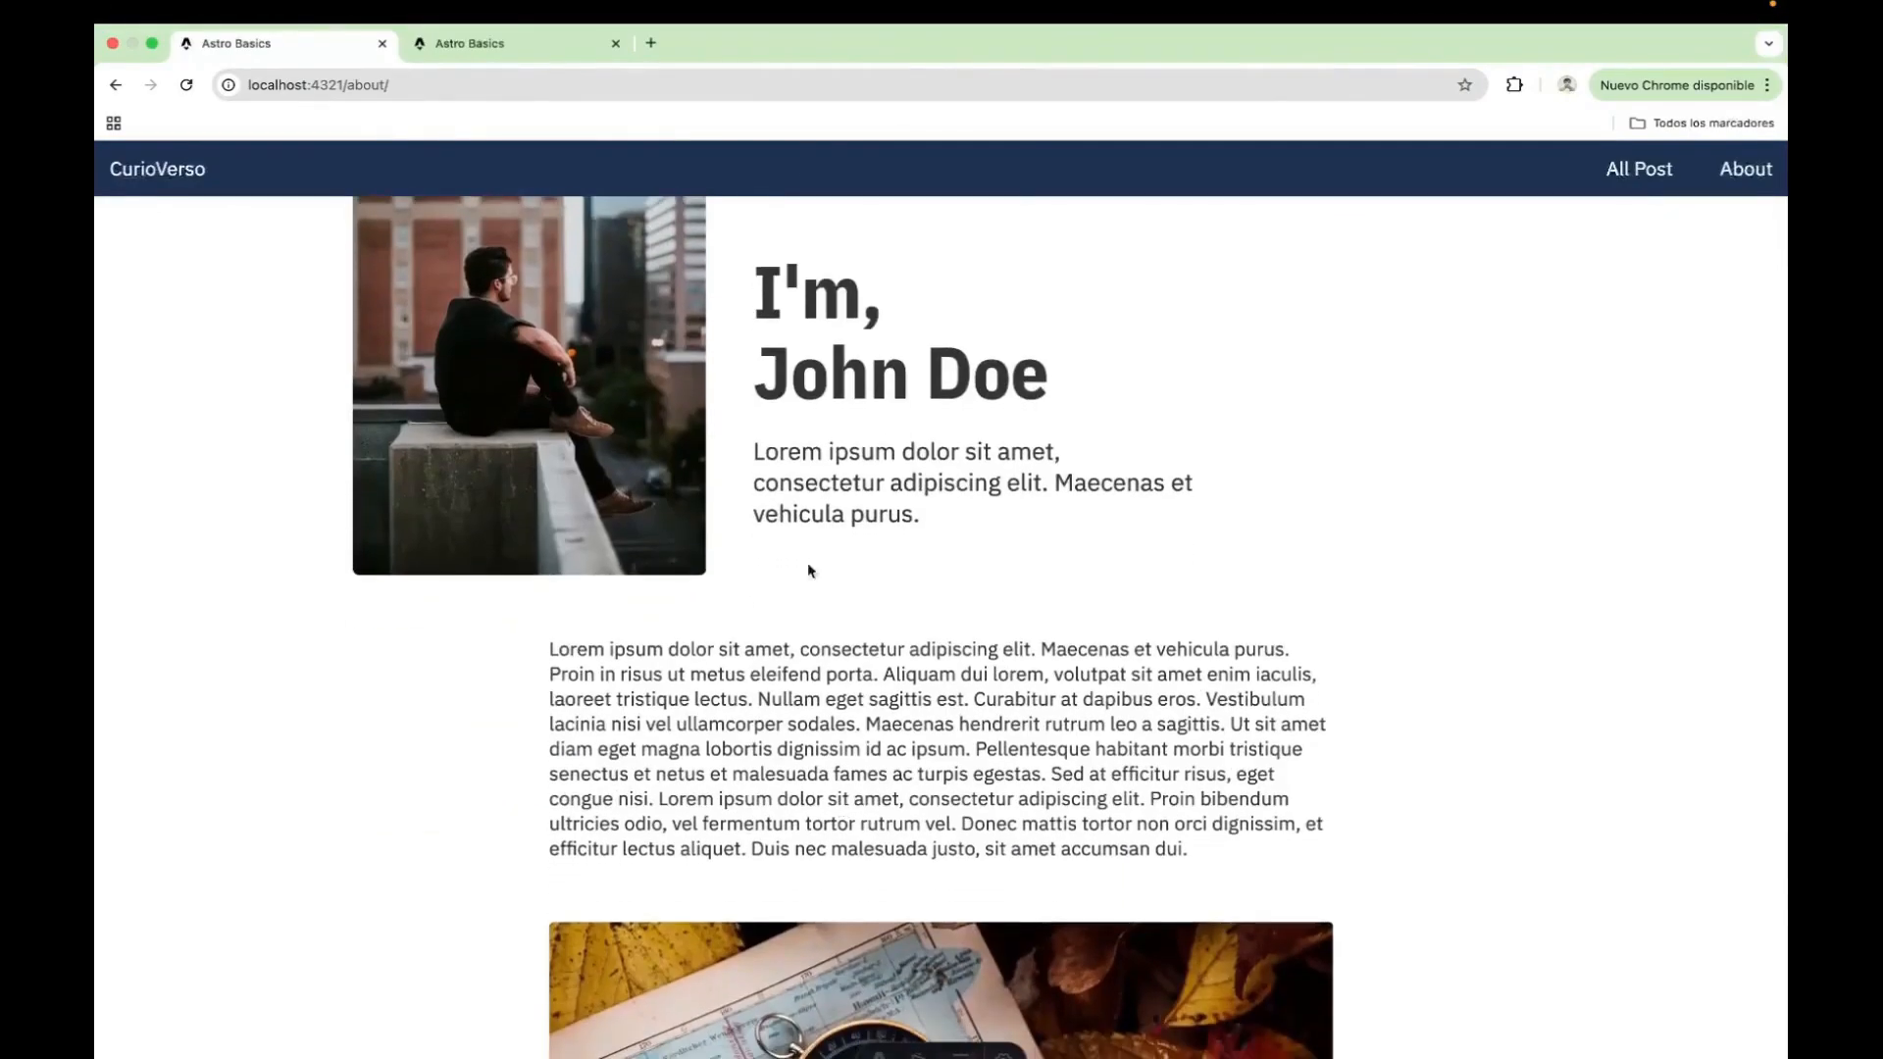
key(super+Tab)
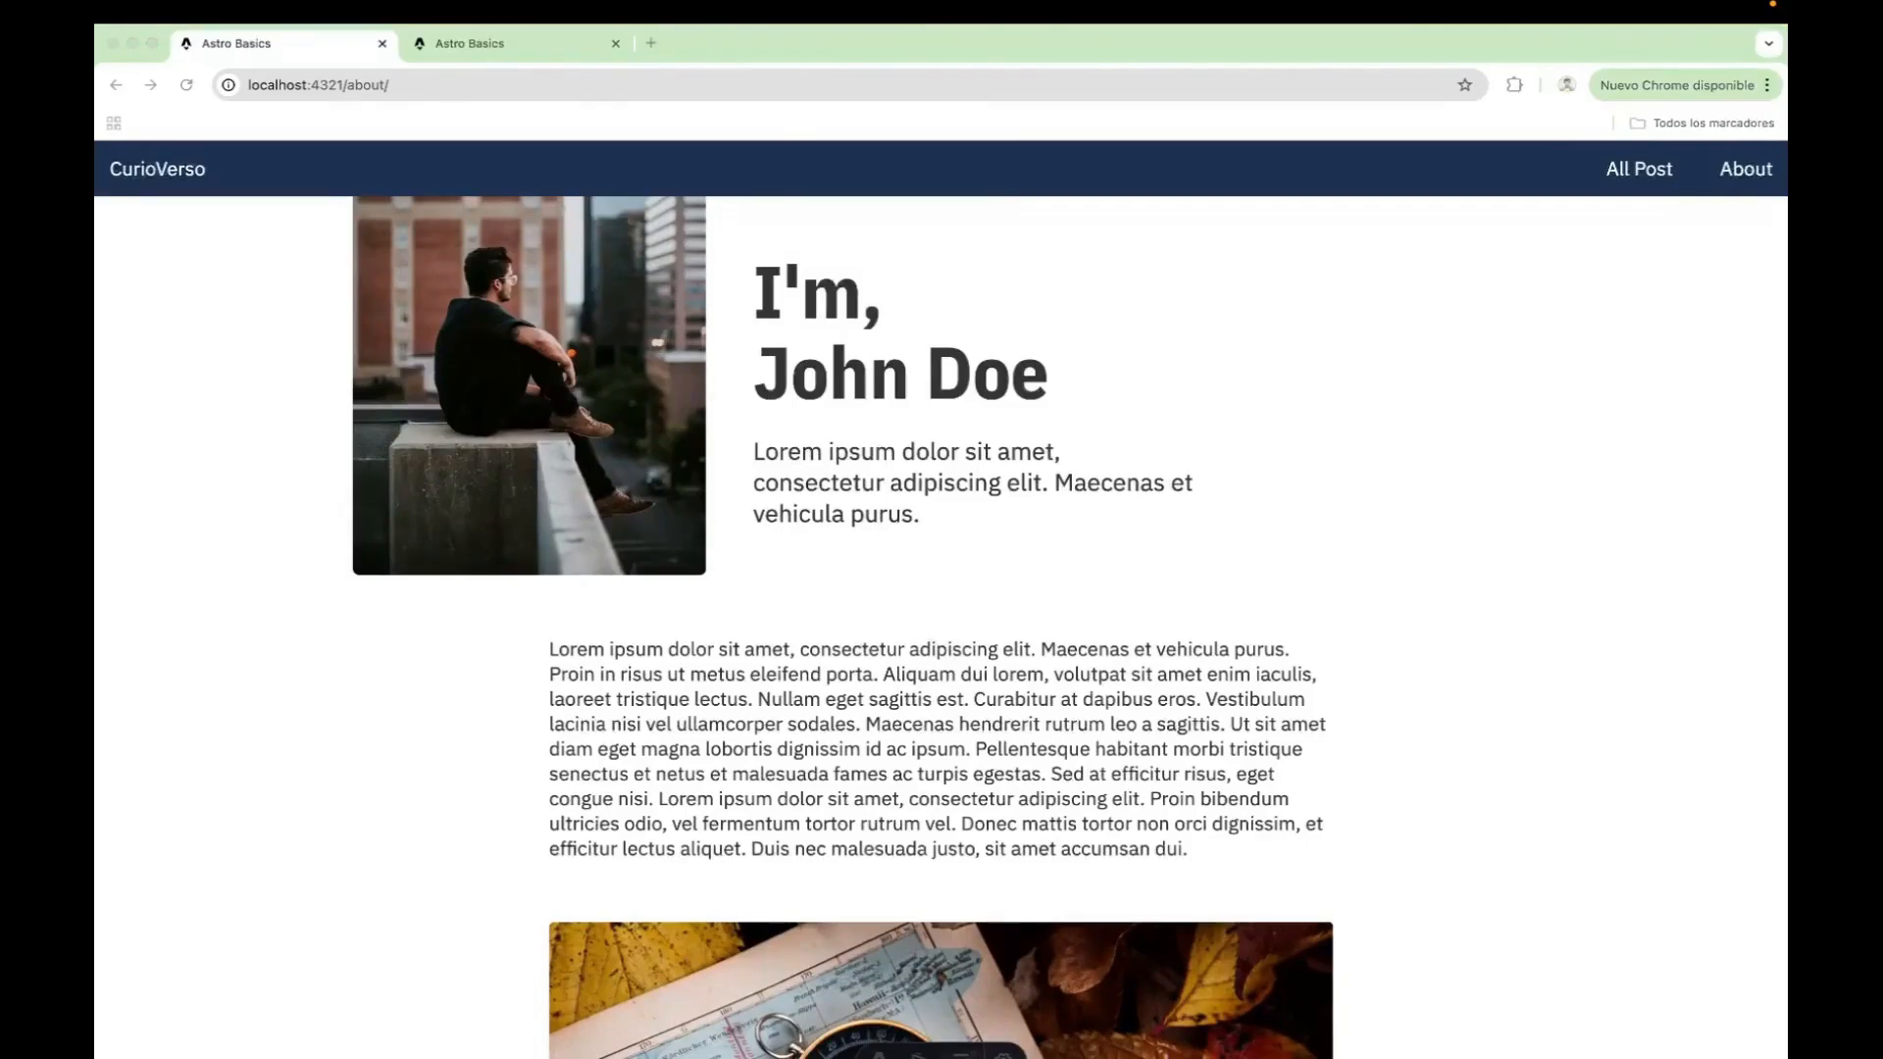
key(ctrl+Left)
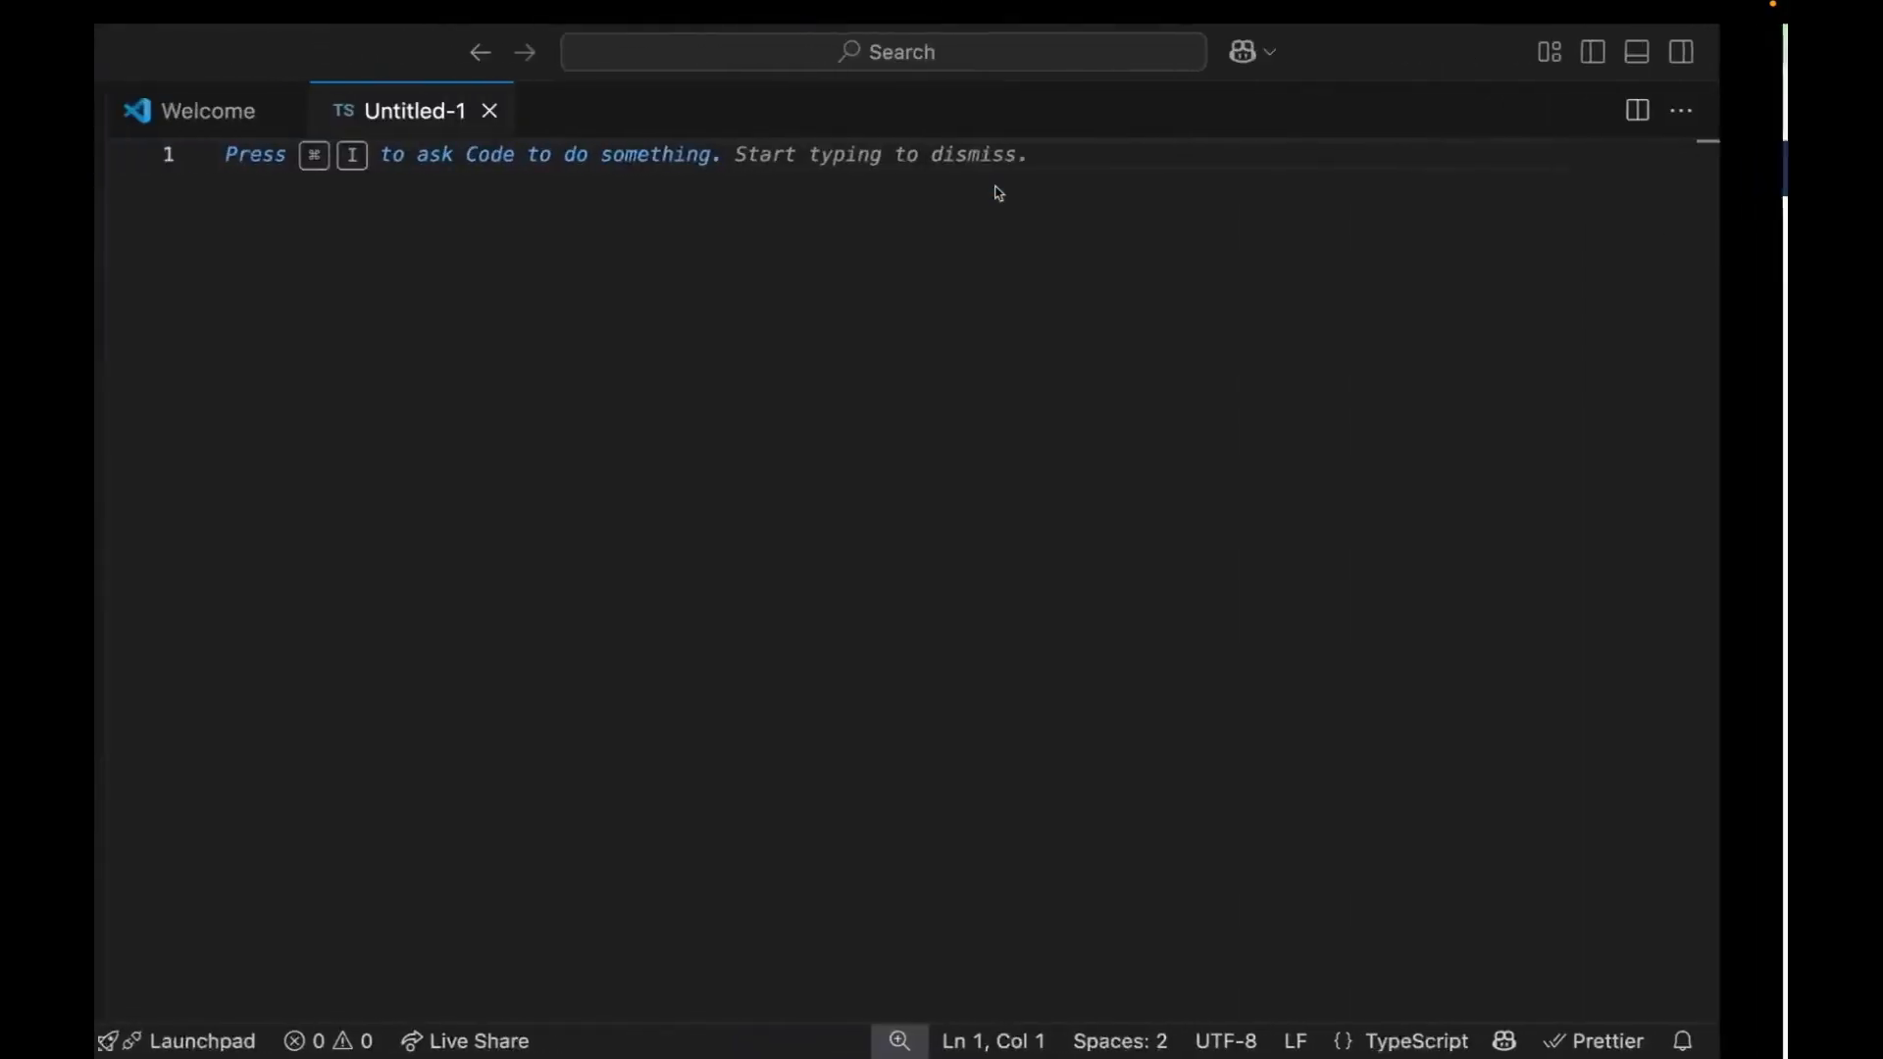
text(in)
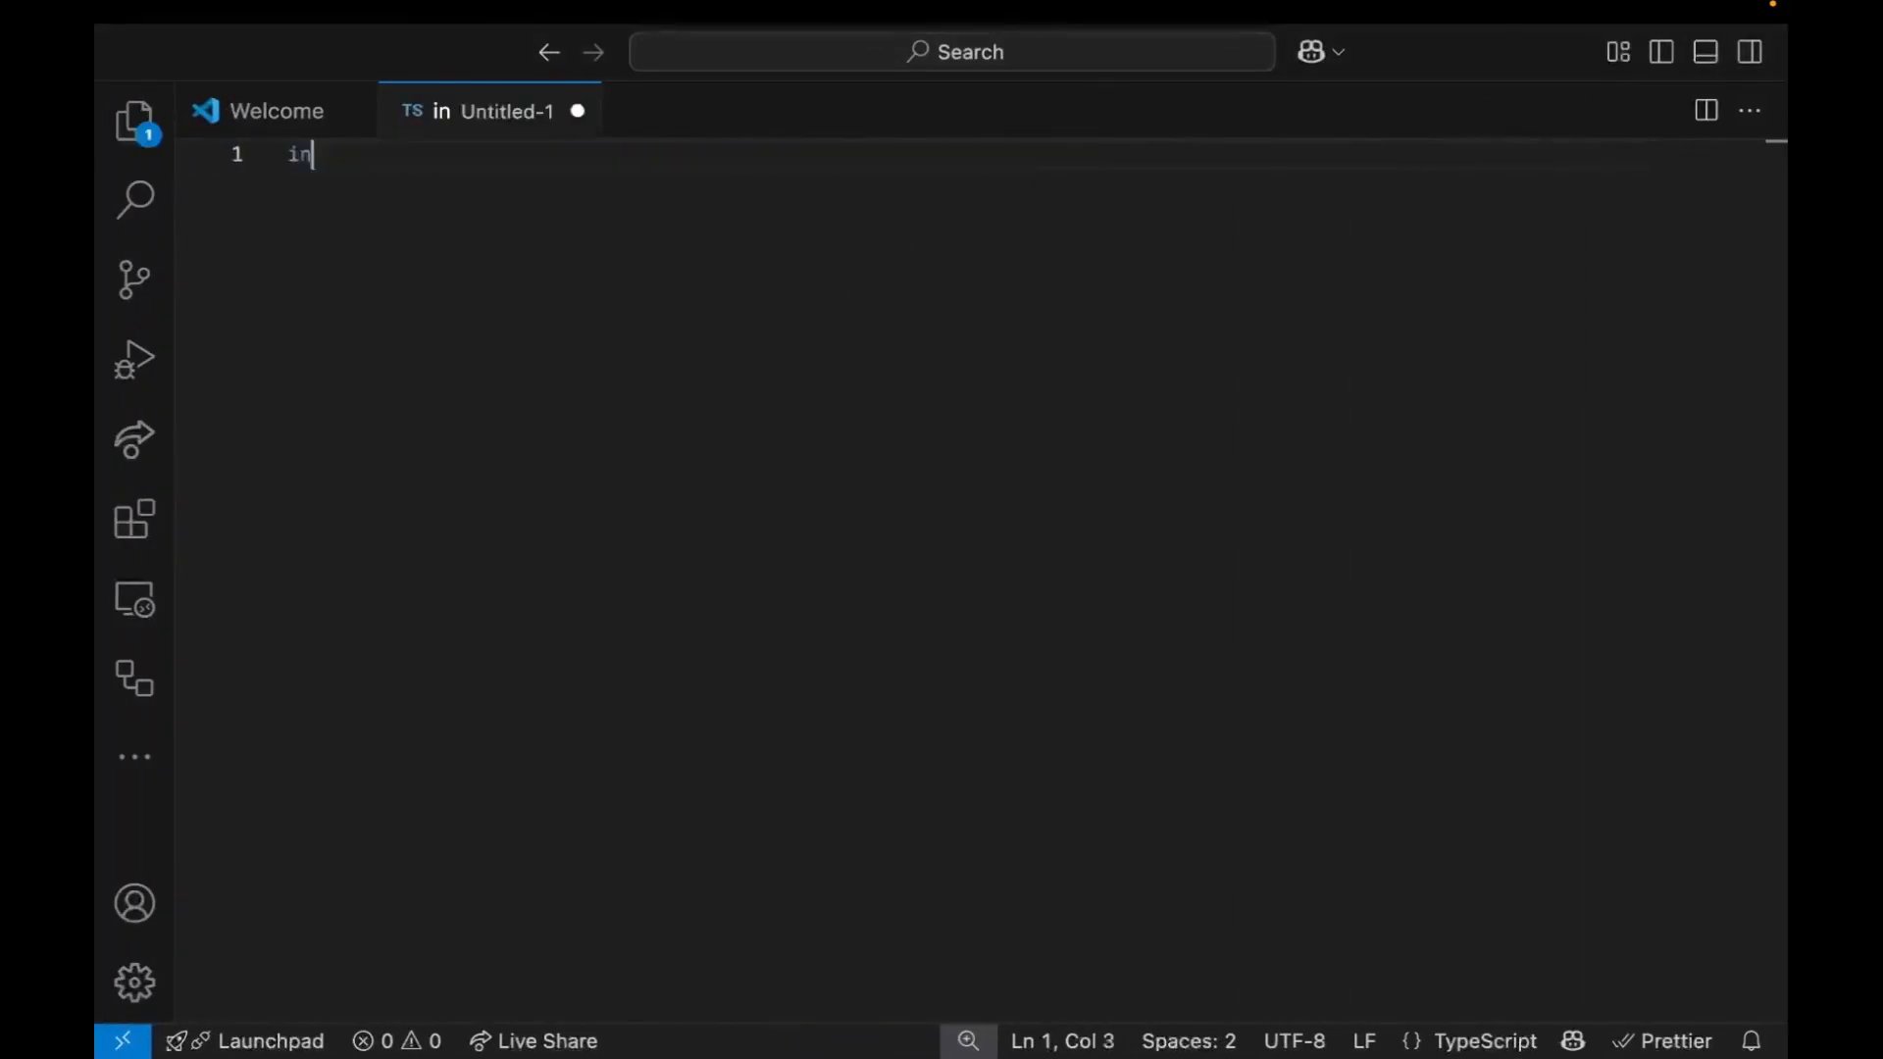
text(terface About {)
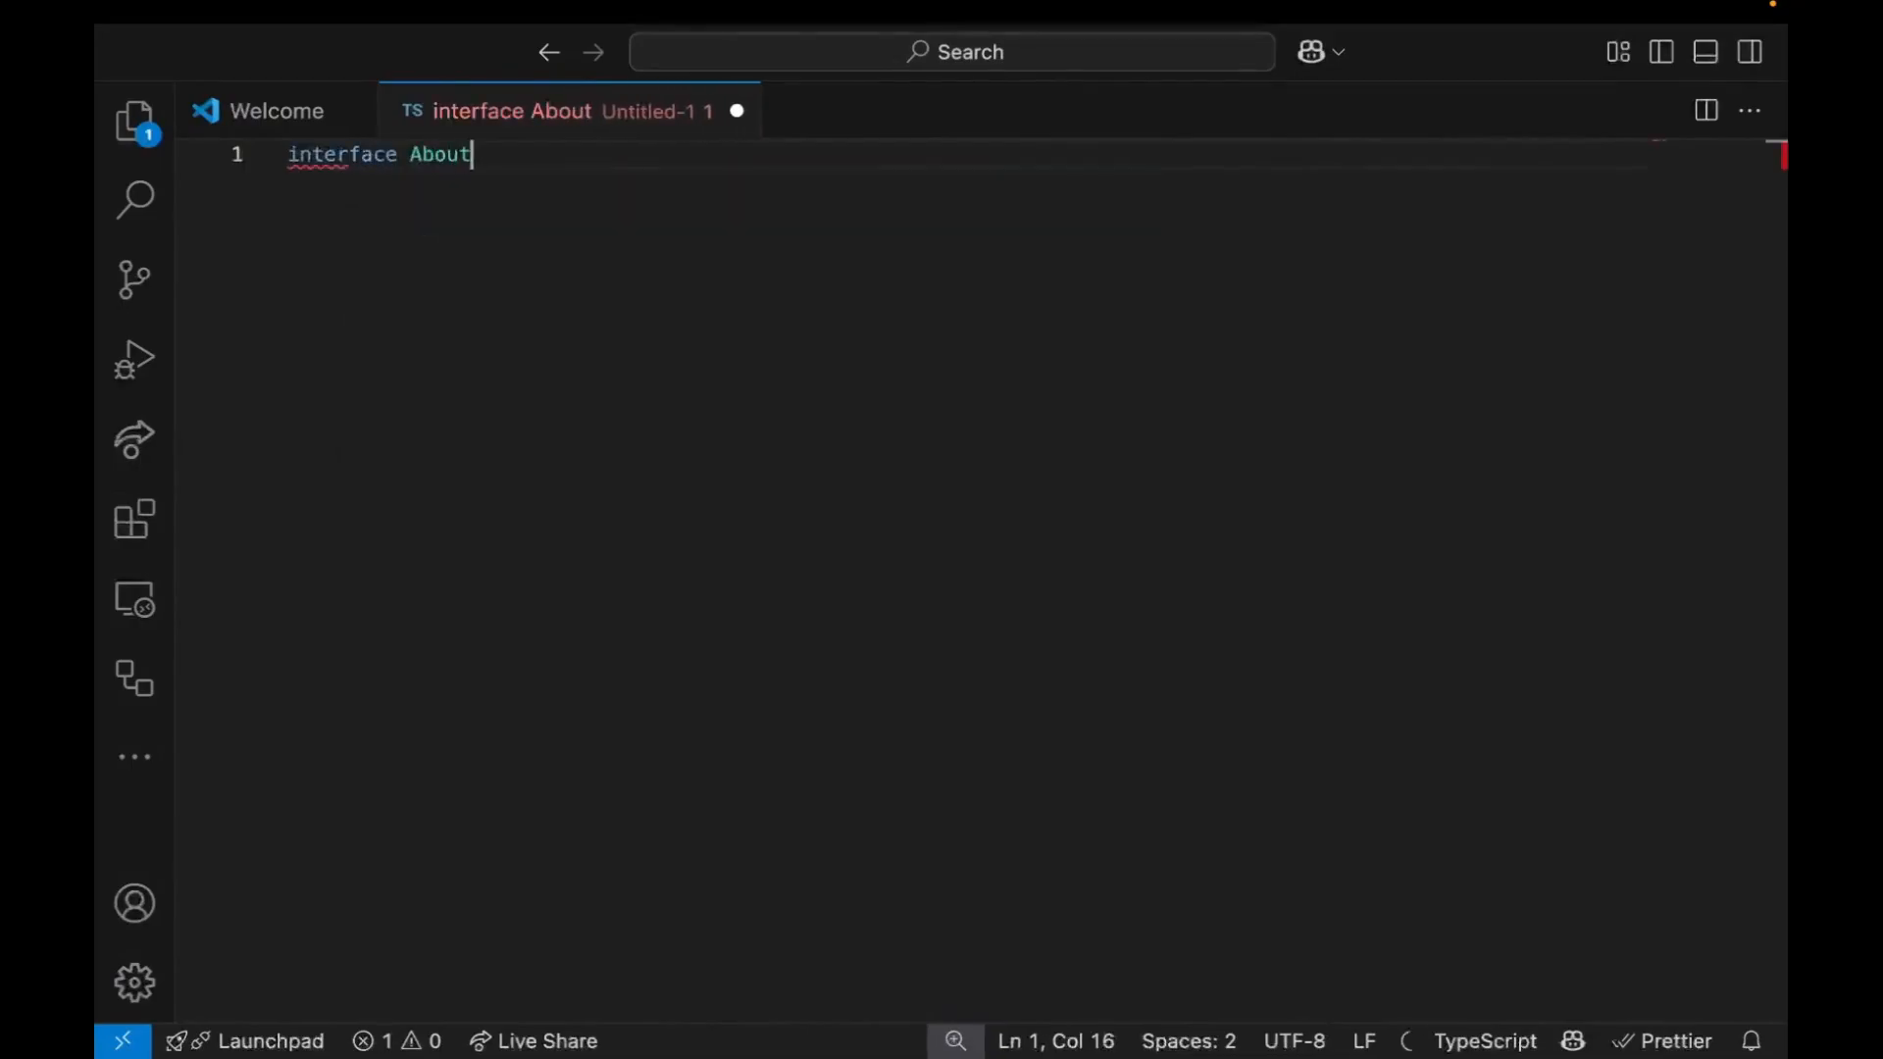
key(Return)
text(fullname: str)
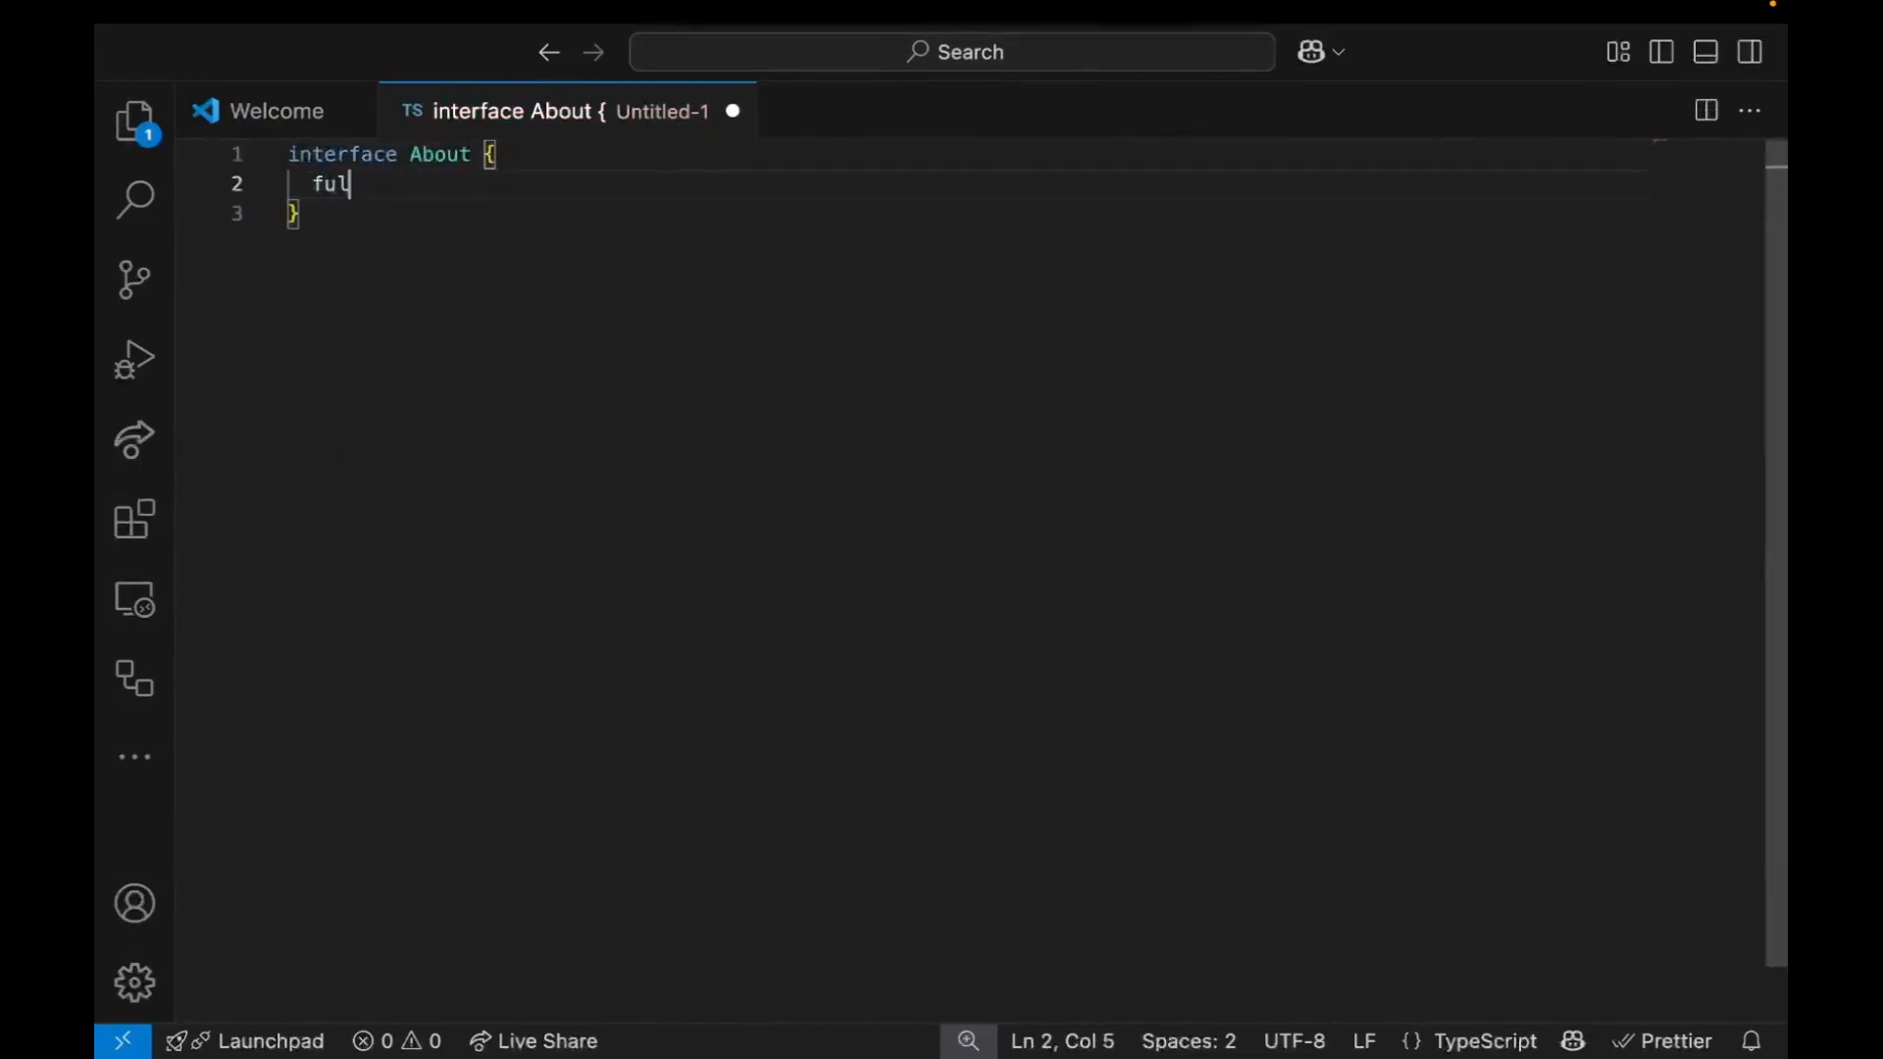
key(Tab)
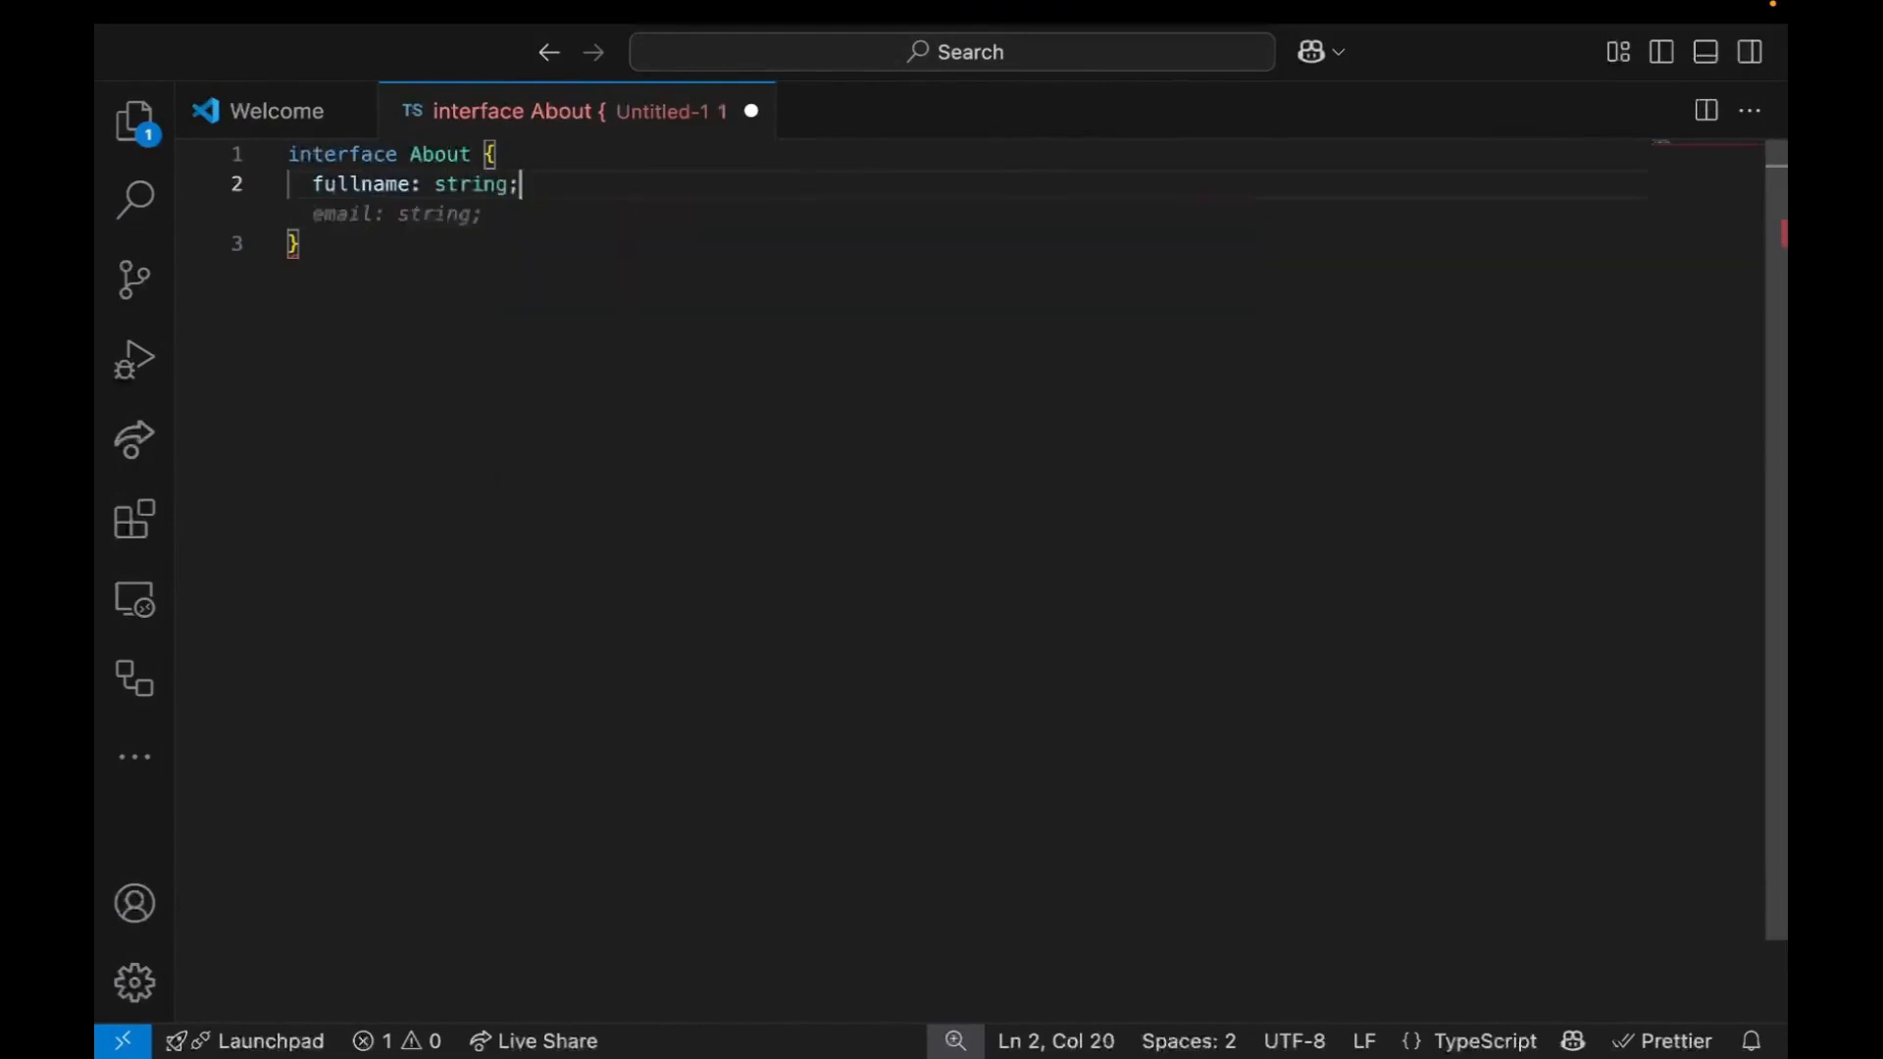
Add a picture property of type Media to the About interface, below fullname
key(Return)
text(picgture)
key(BackSpace)
key(BackSpace)
key(BackSpace)
key(BackSpace)
key(BackSpace)
text(ture: media)
key(Tab)
text(;)
key(Return)
key(Up)
key(super+Right)
key(Left)
key(BackSpace)
key(BackSpace)
key(BackSpace)
key(BackSpace)
key(BackSpace)
key(BackSpace)
key(BackSpace)
key(BackSpace)
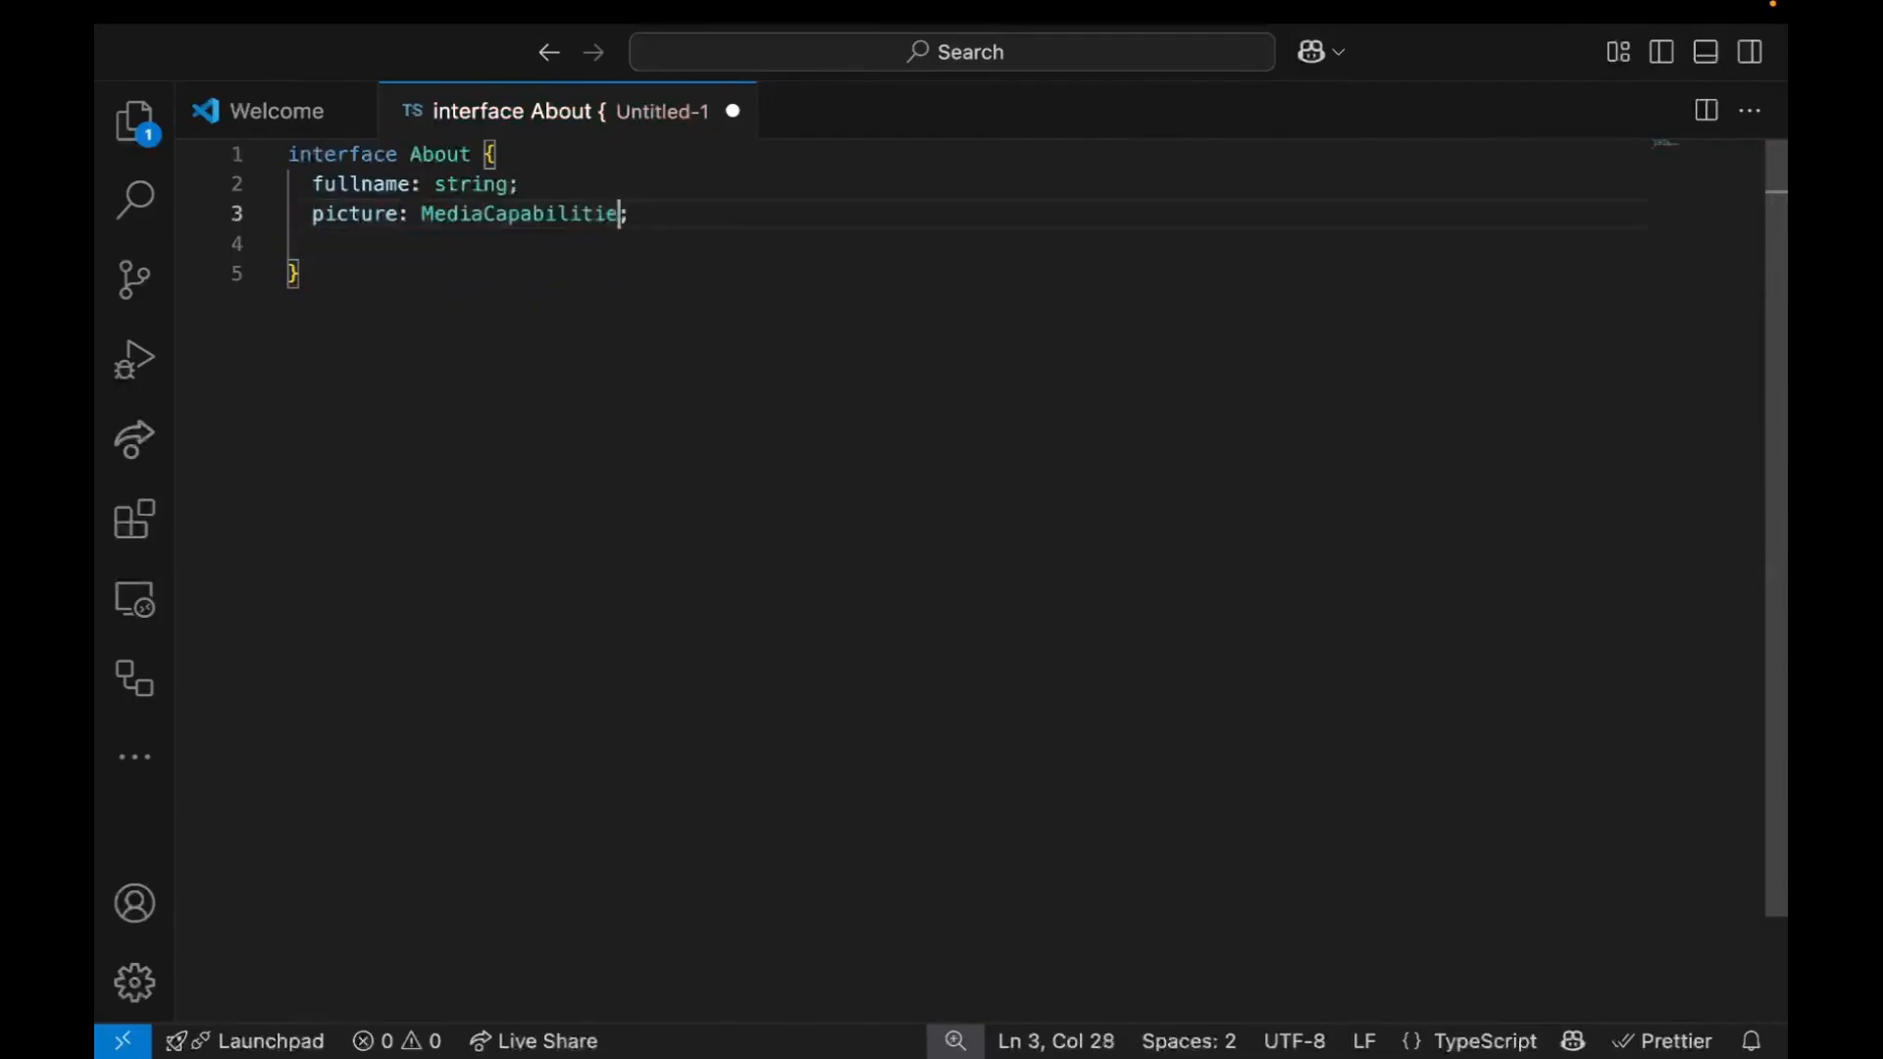
key(BackSpace)
key(BackSpace)
key(BackSpace)
key(BackSpace)
key(Down)
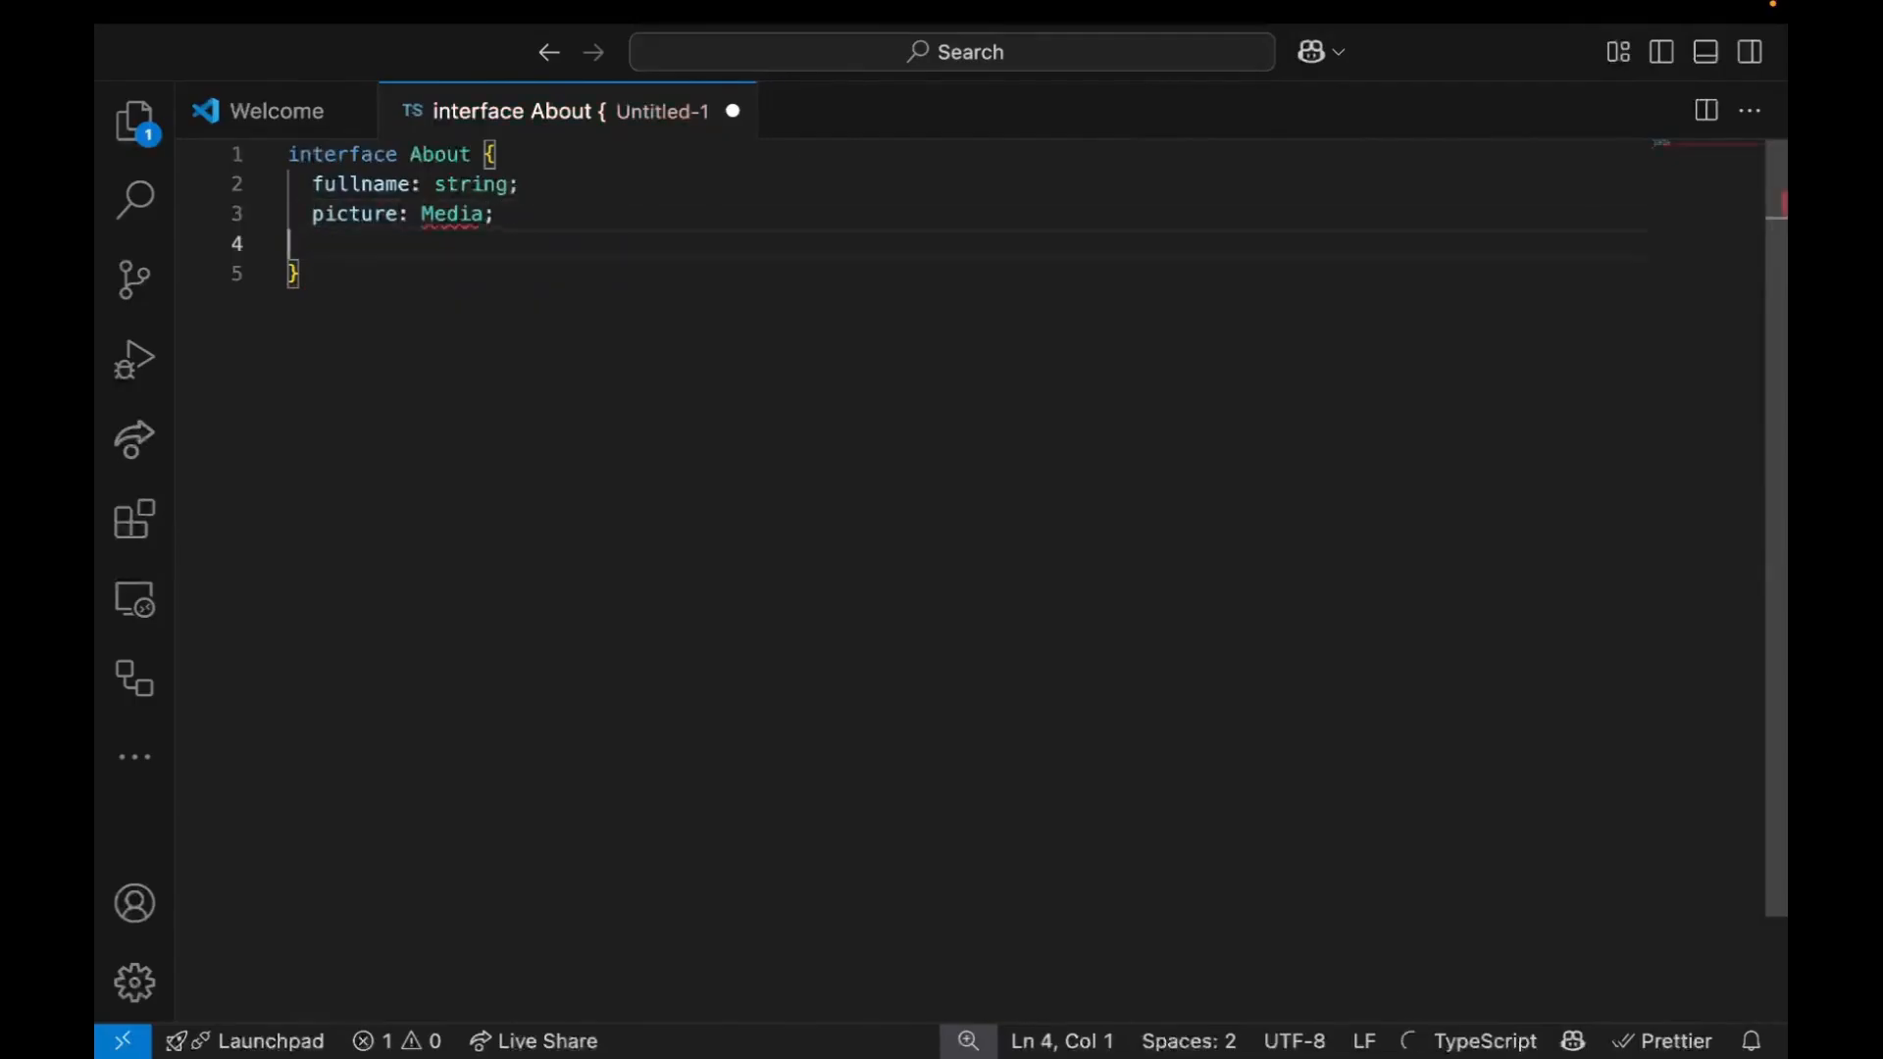
Add the properties shortBio: string and extendedBio: string to the About interface
text(short)
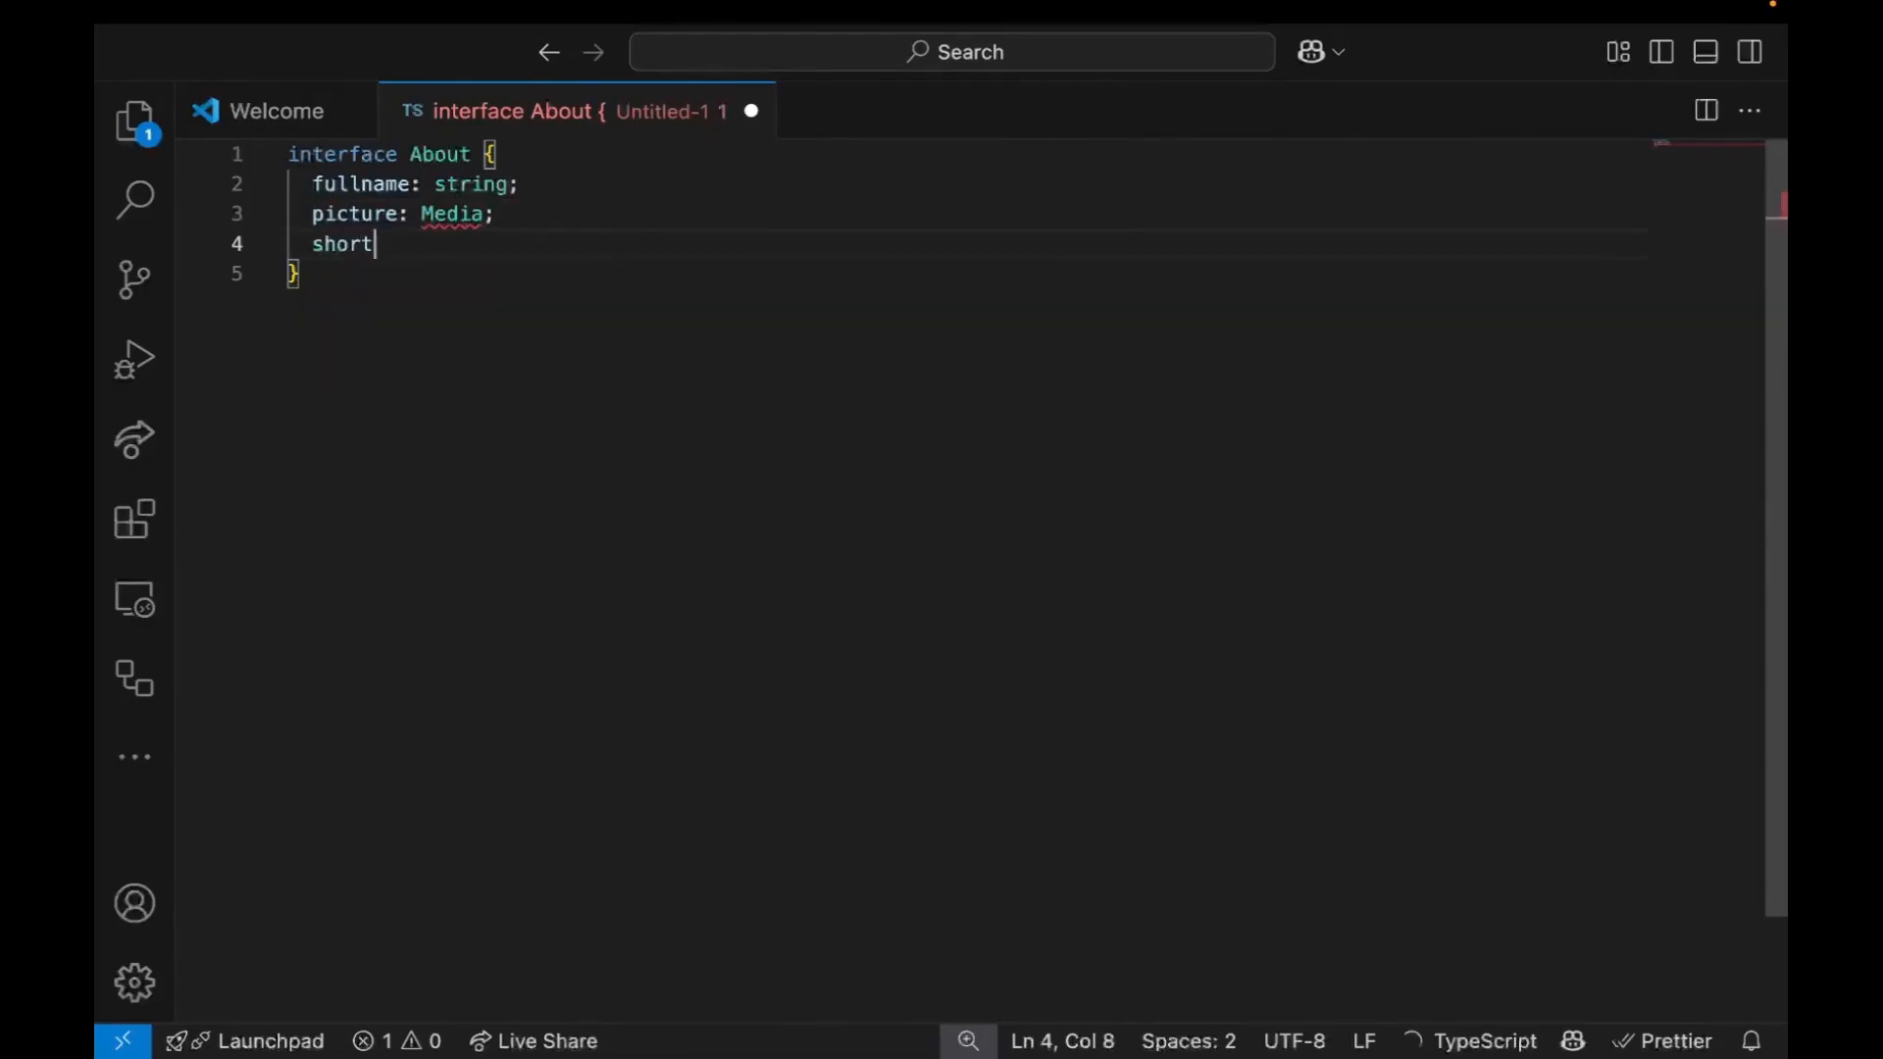
text(Bio: string;)
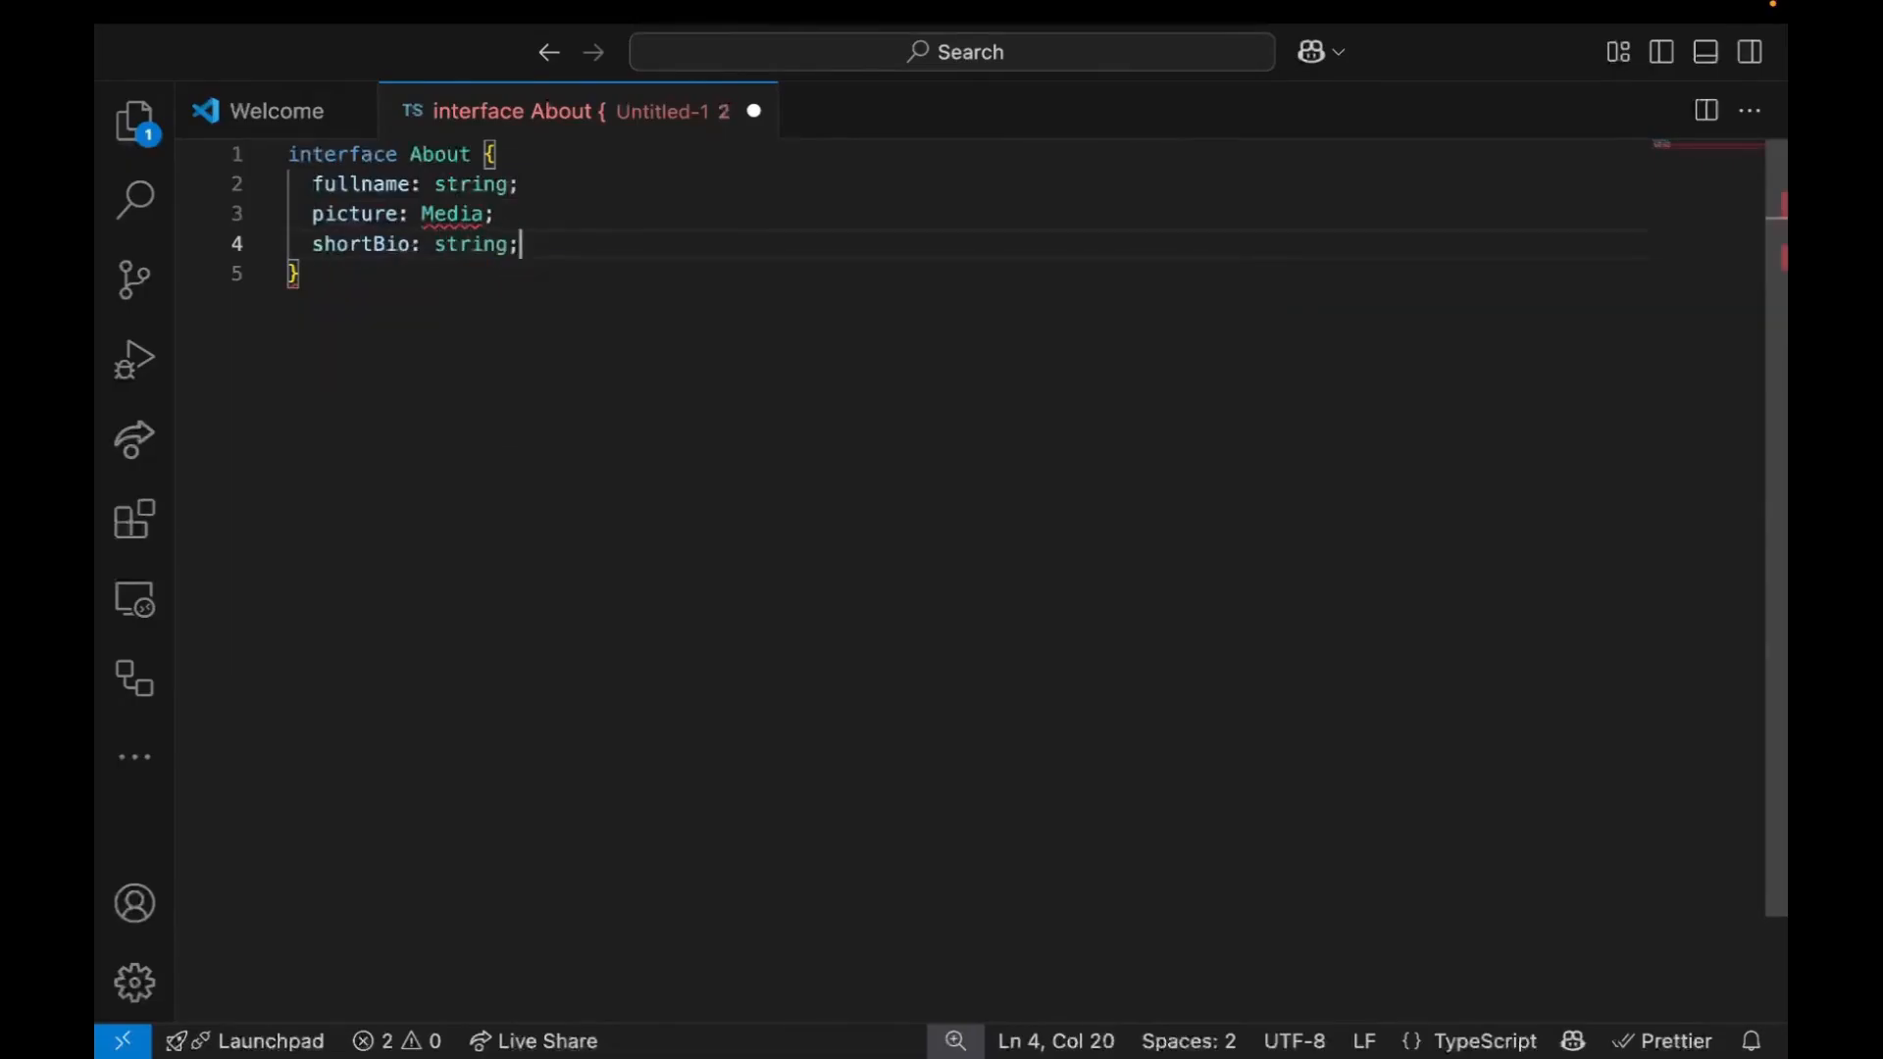
key(Return)
text(extend)
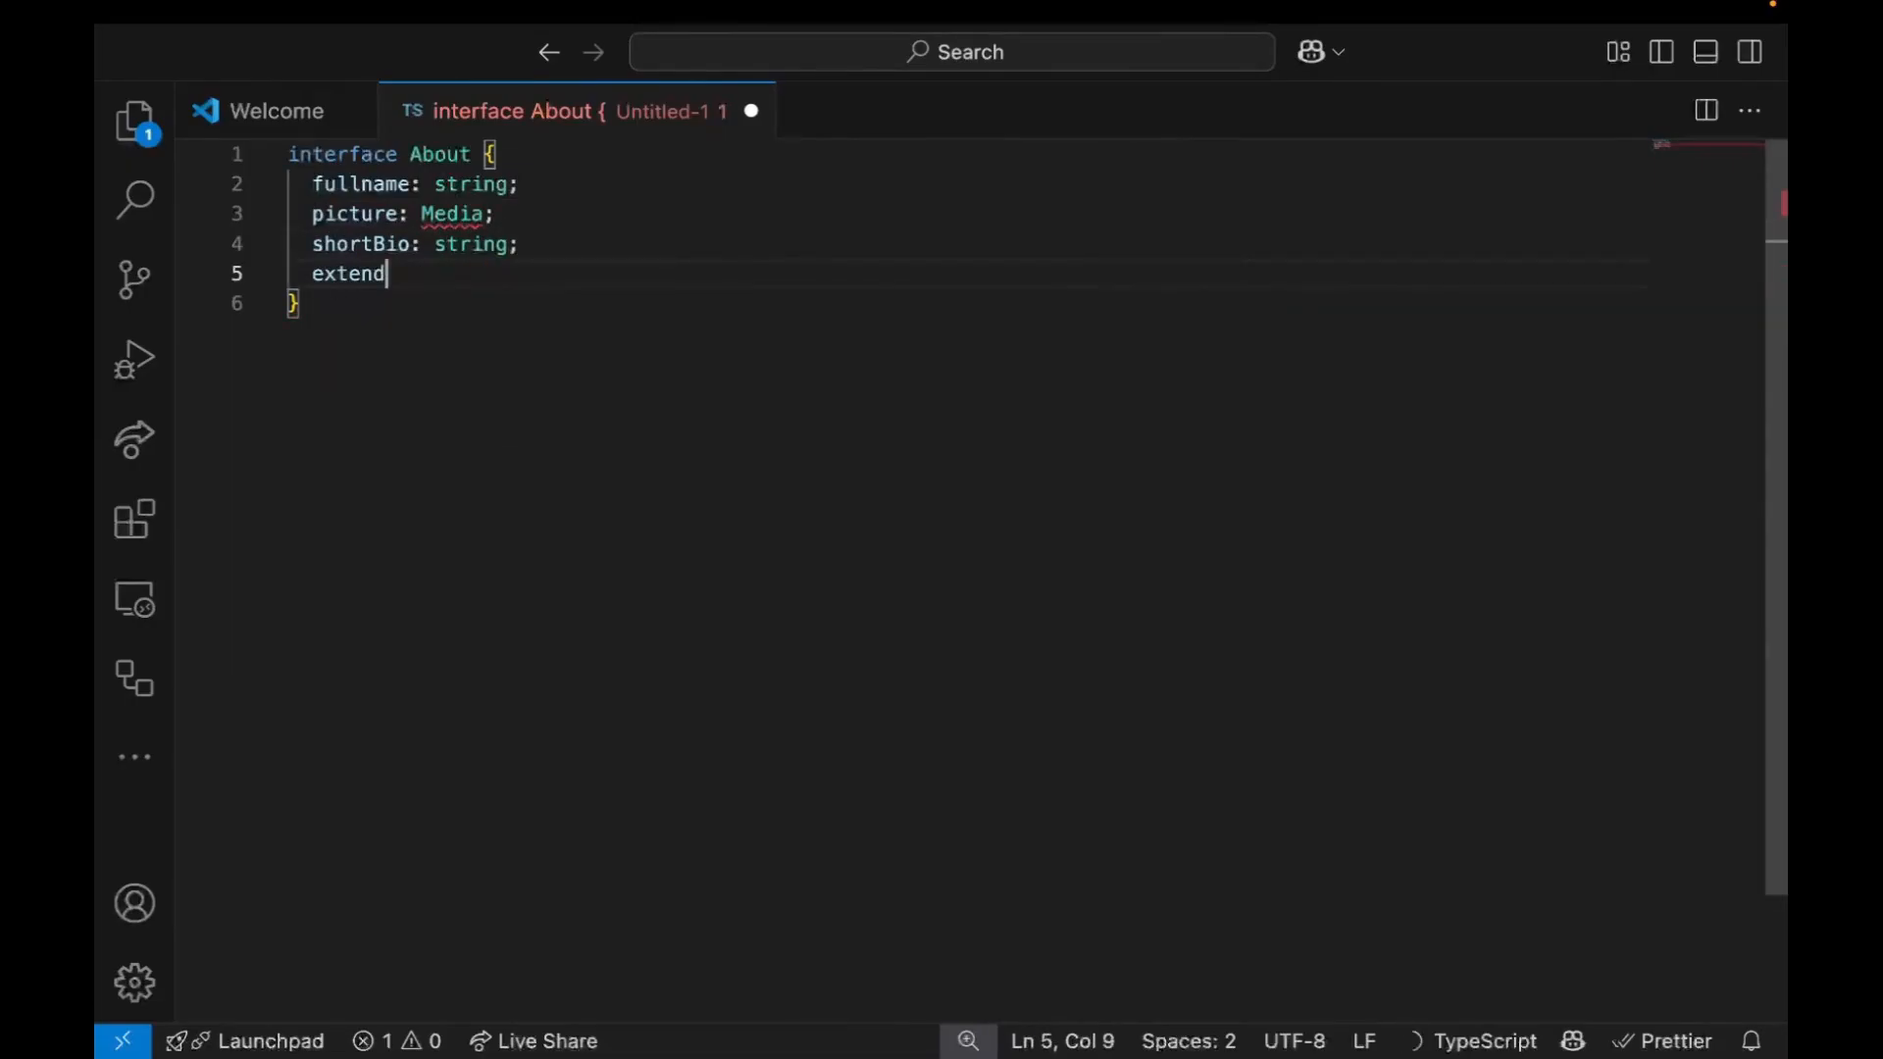
text(edBio: s)
key(Tab)
text(;)
click(671, 404)
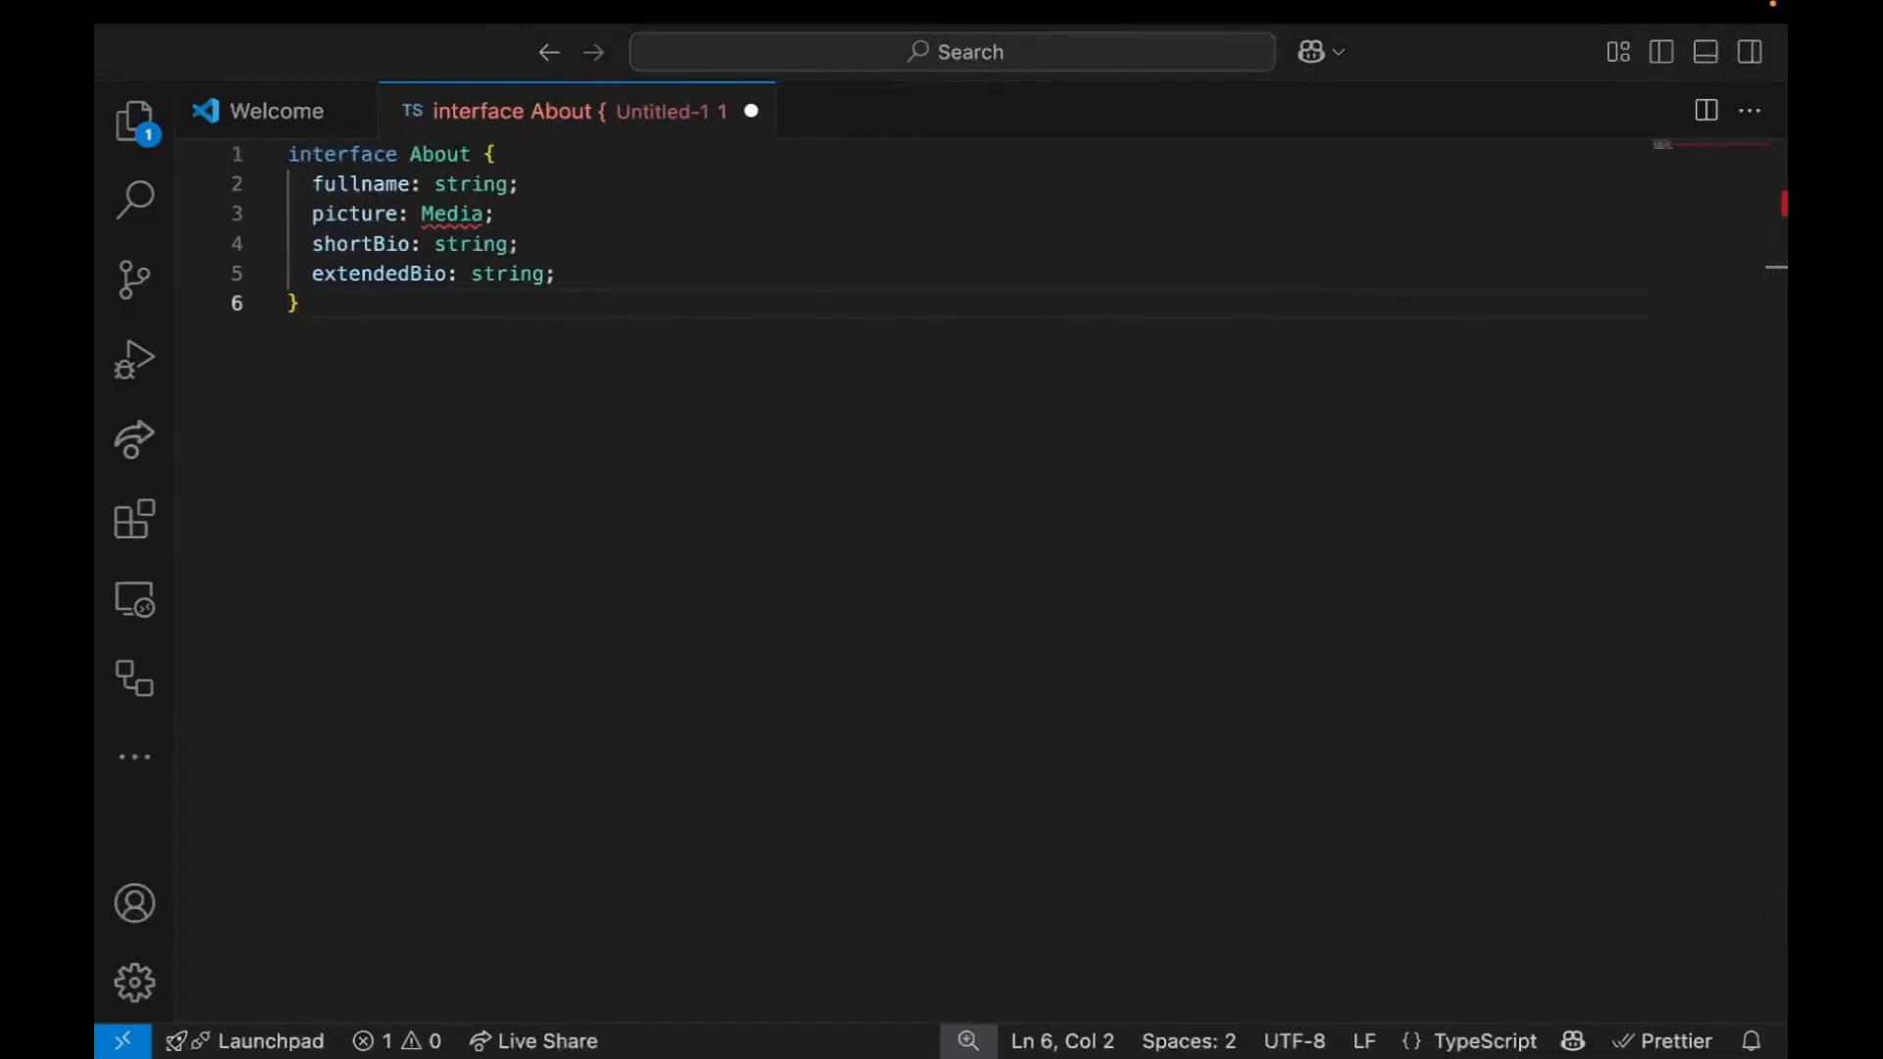
Switch to Content Island in the browser and start a new model named About in the my-blog-en project
key(ctrl+Right)
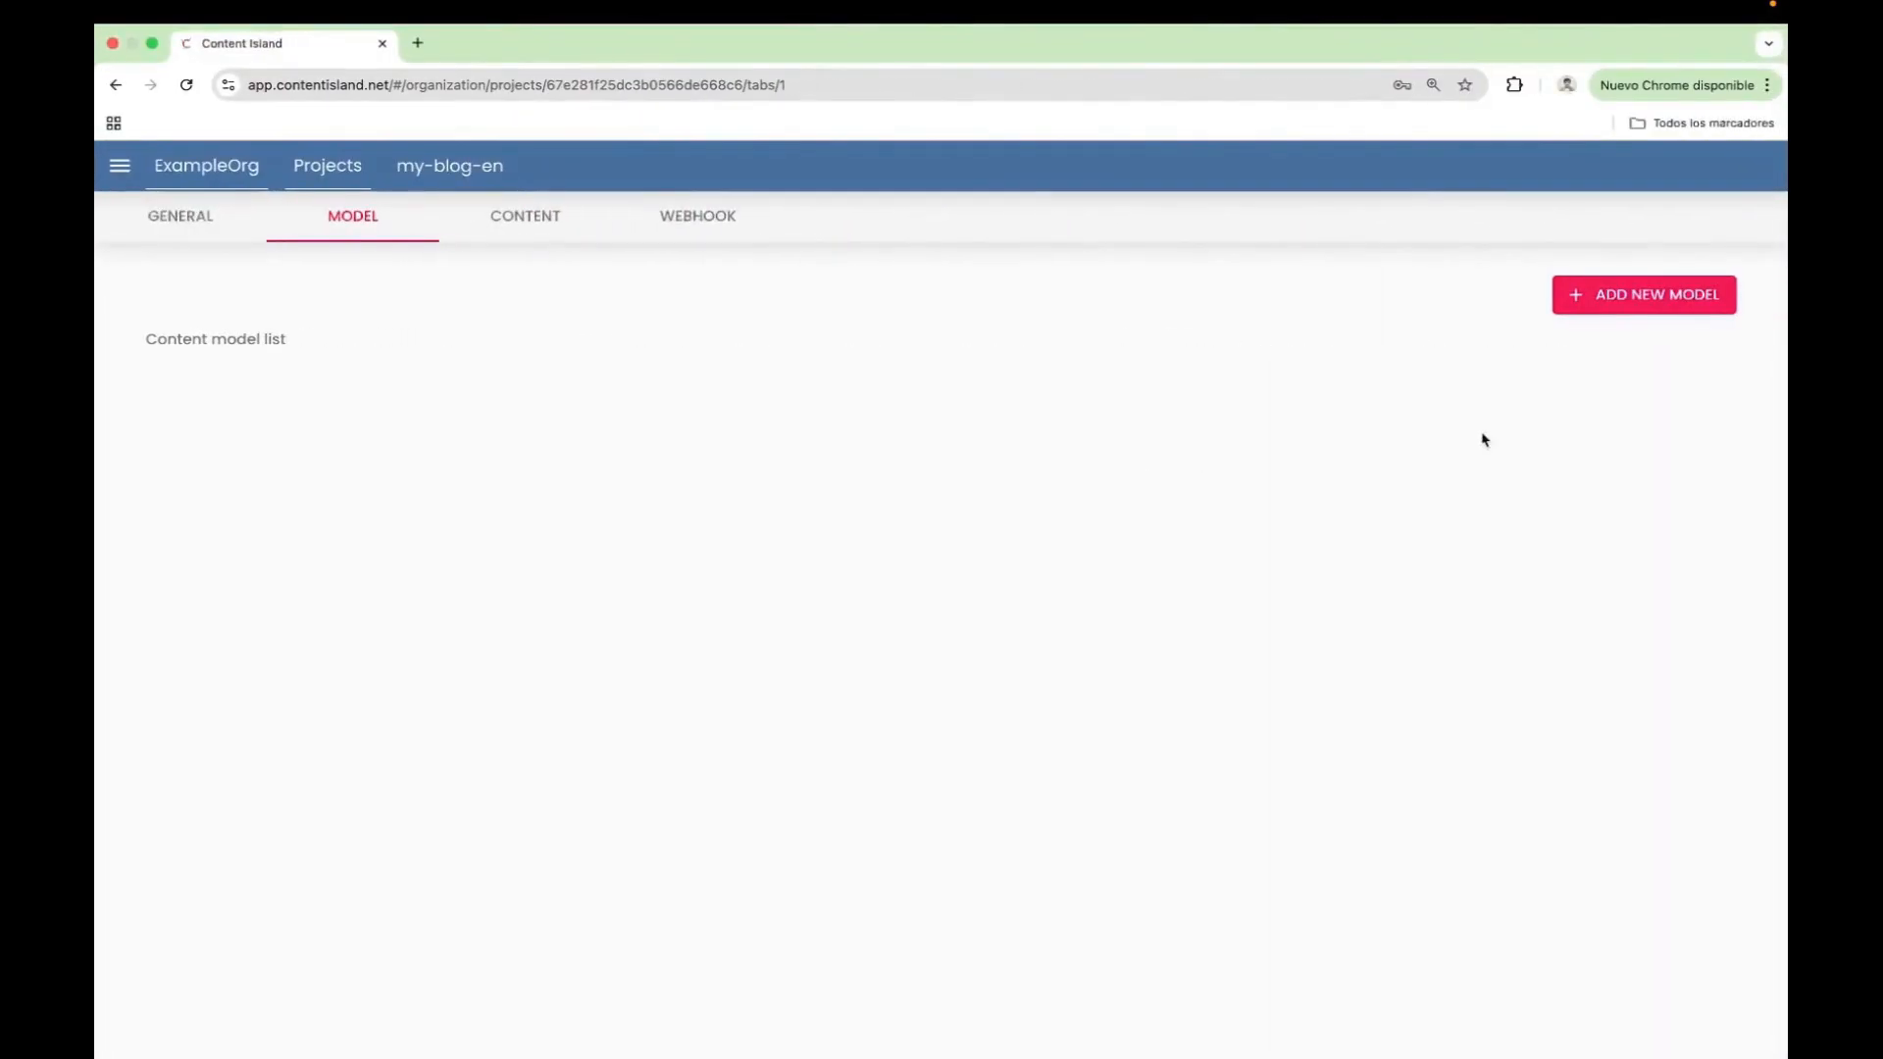
click(1645, 303)
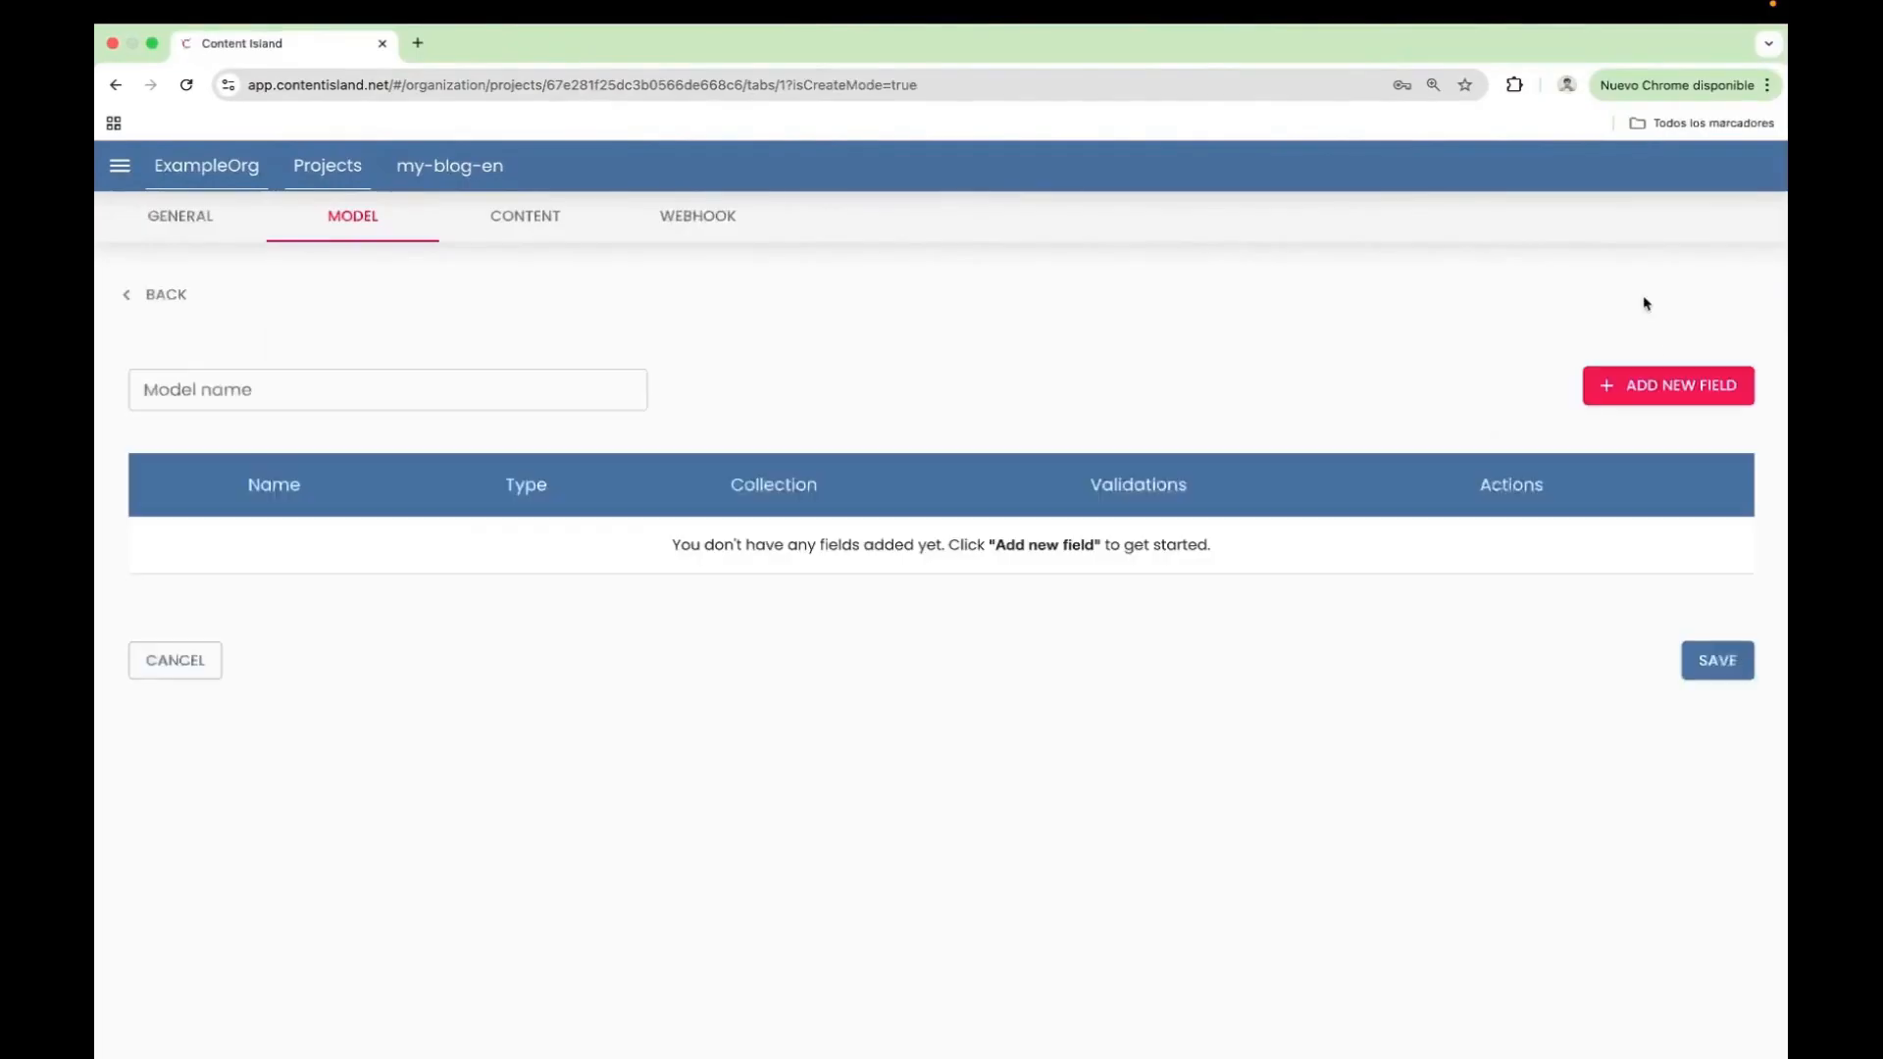
click(382, 398)
text(About)
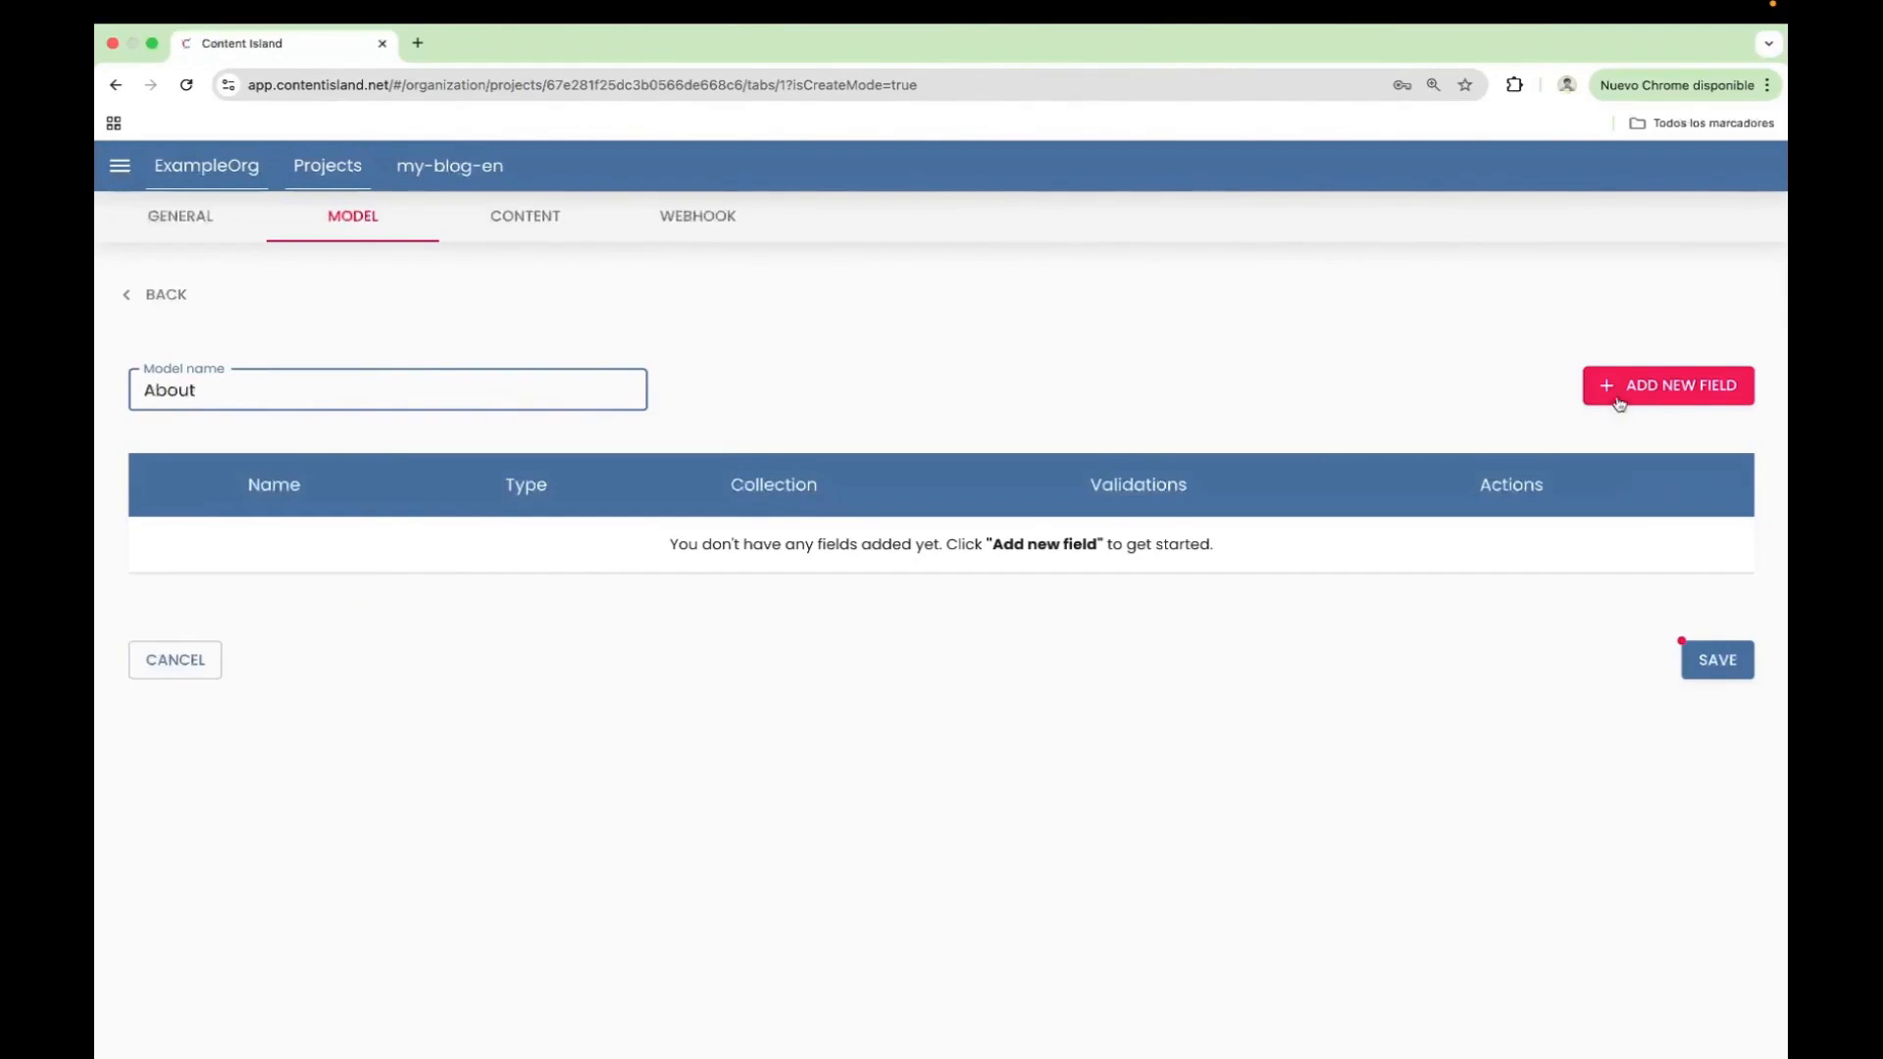
Add a field named picture to the About model, with type Media and the Required validation
click(1664, 393)
text(picture)
click(938, 573)
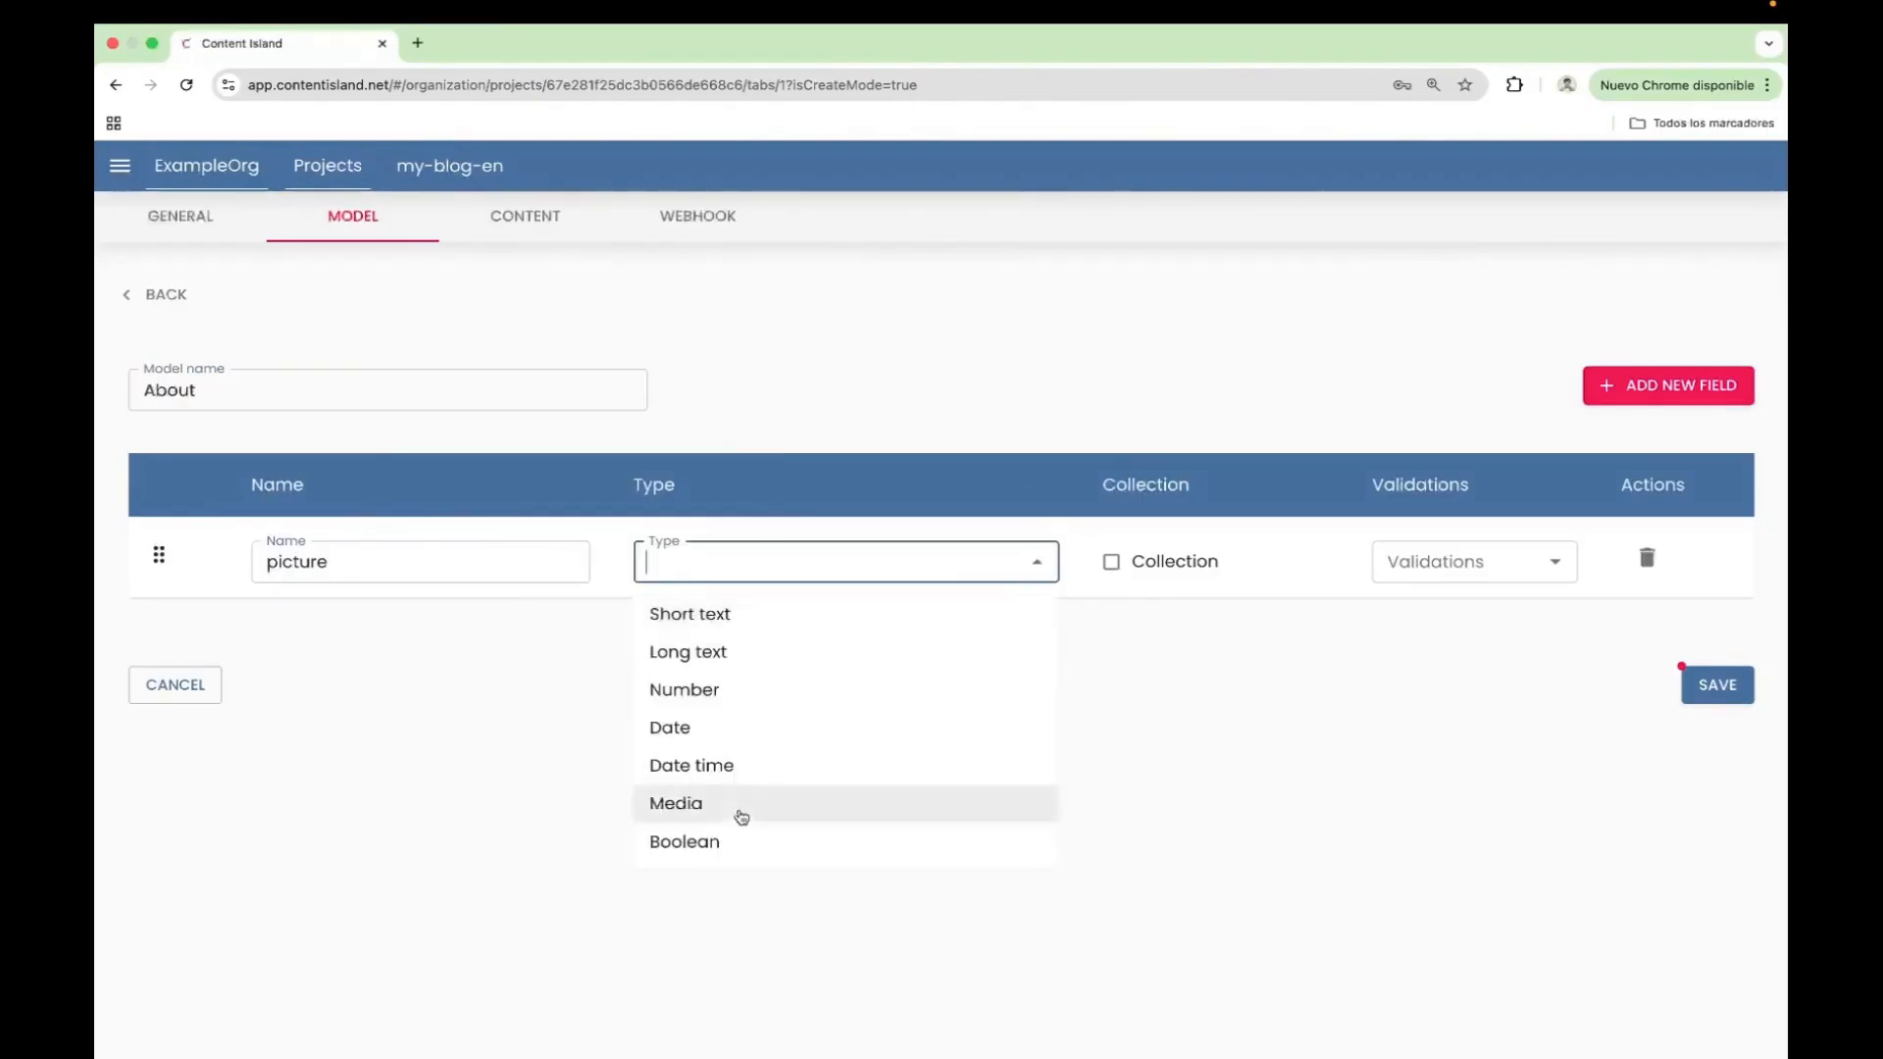
click(740, 818)
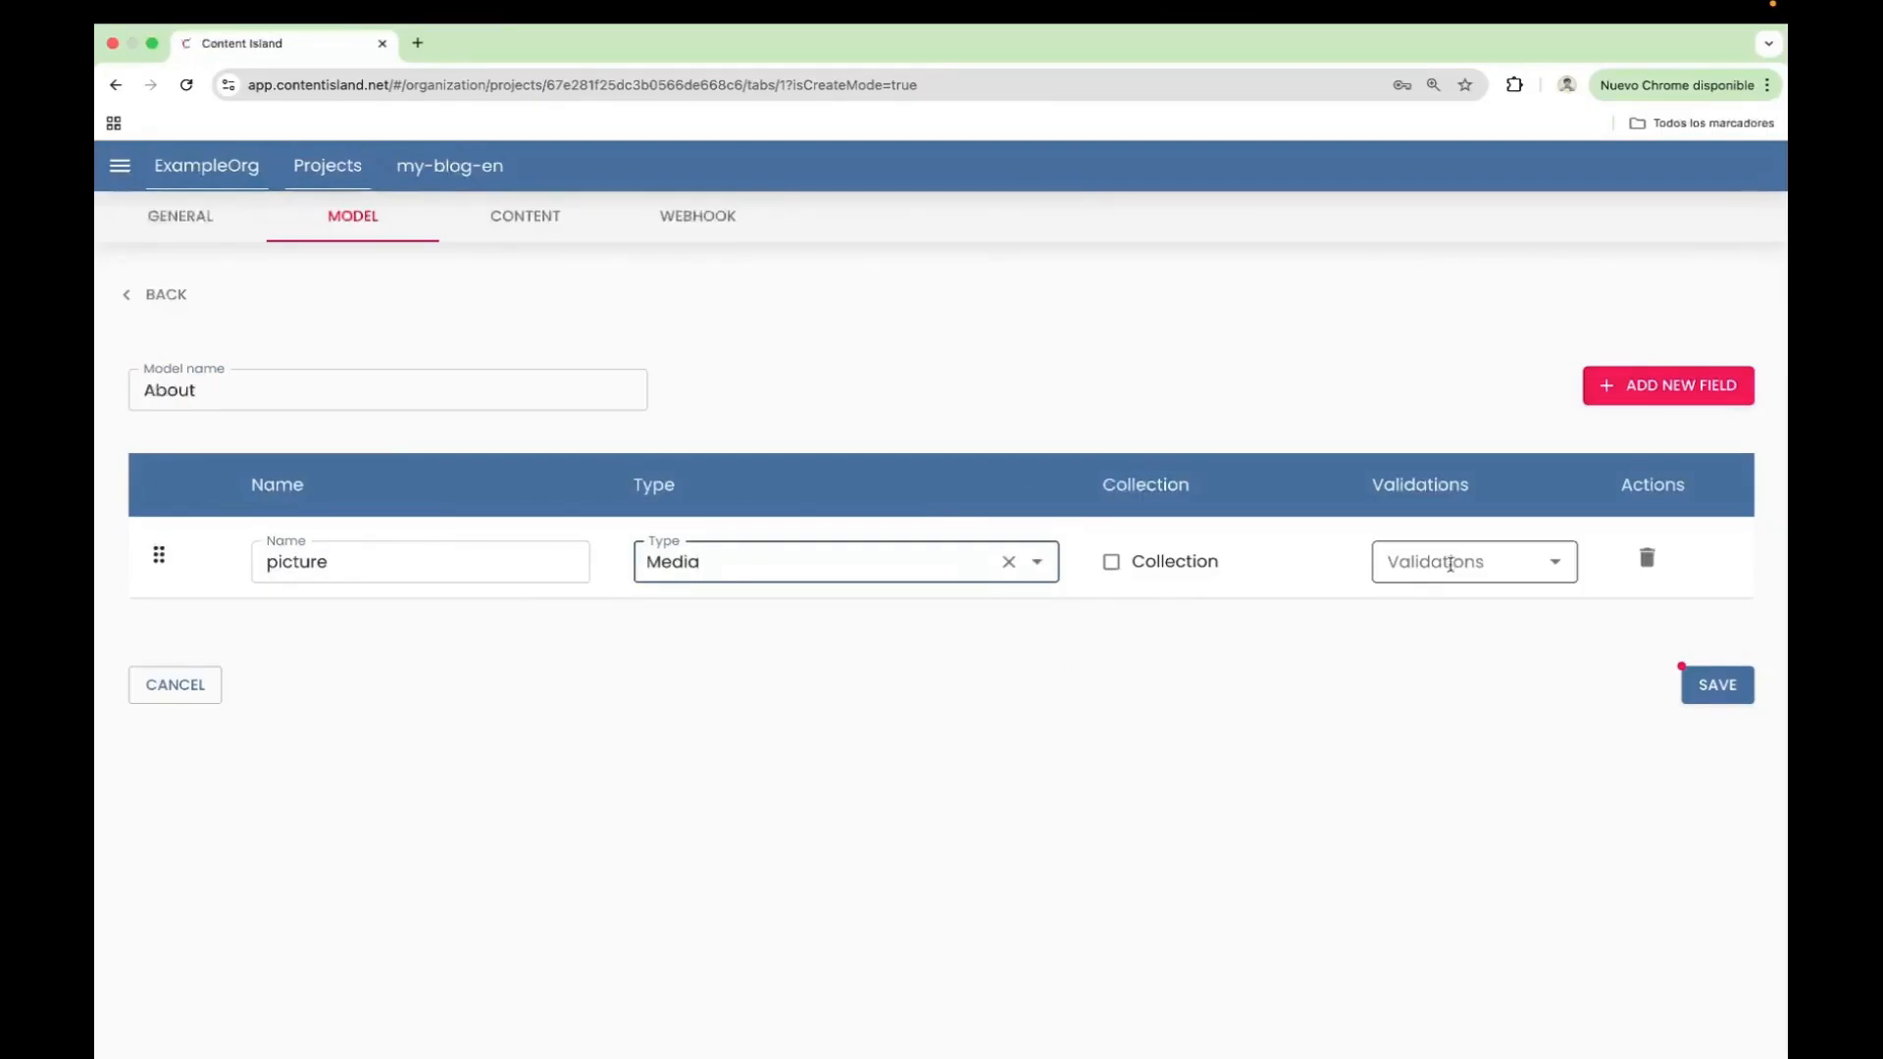
click(1450, 563)
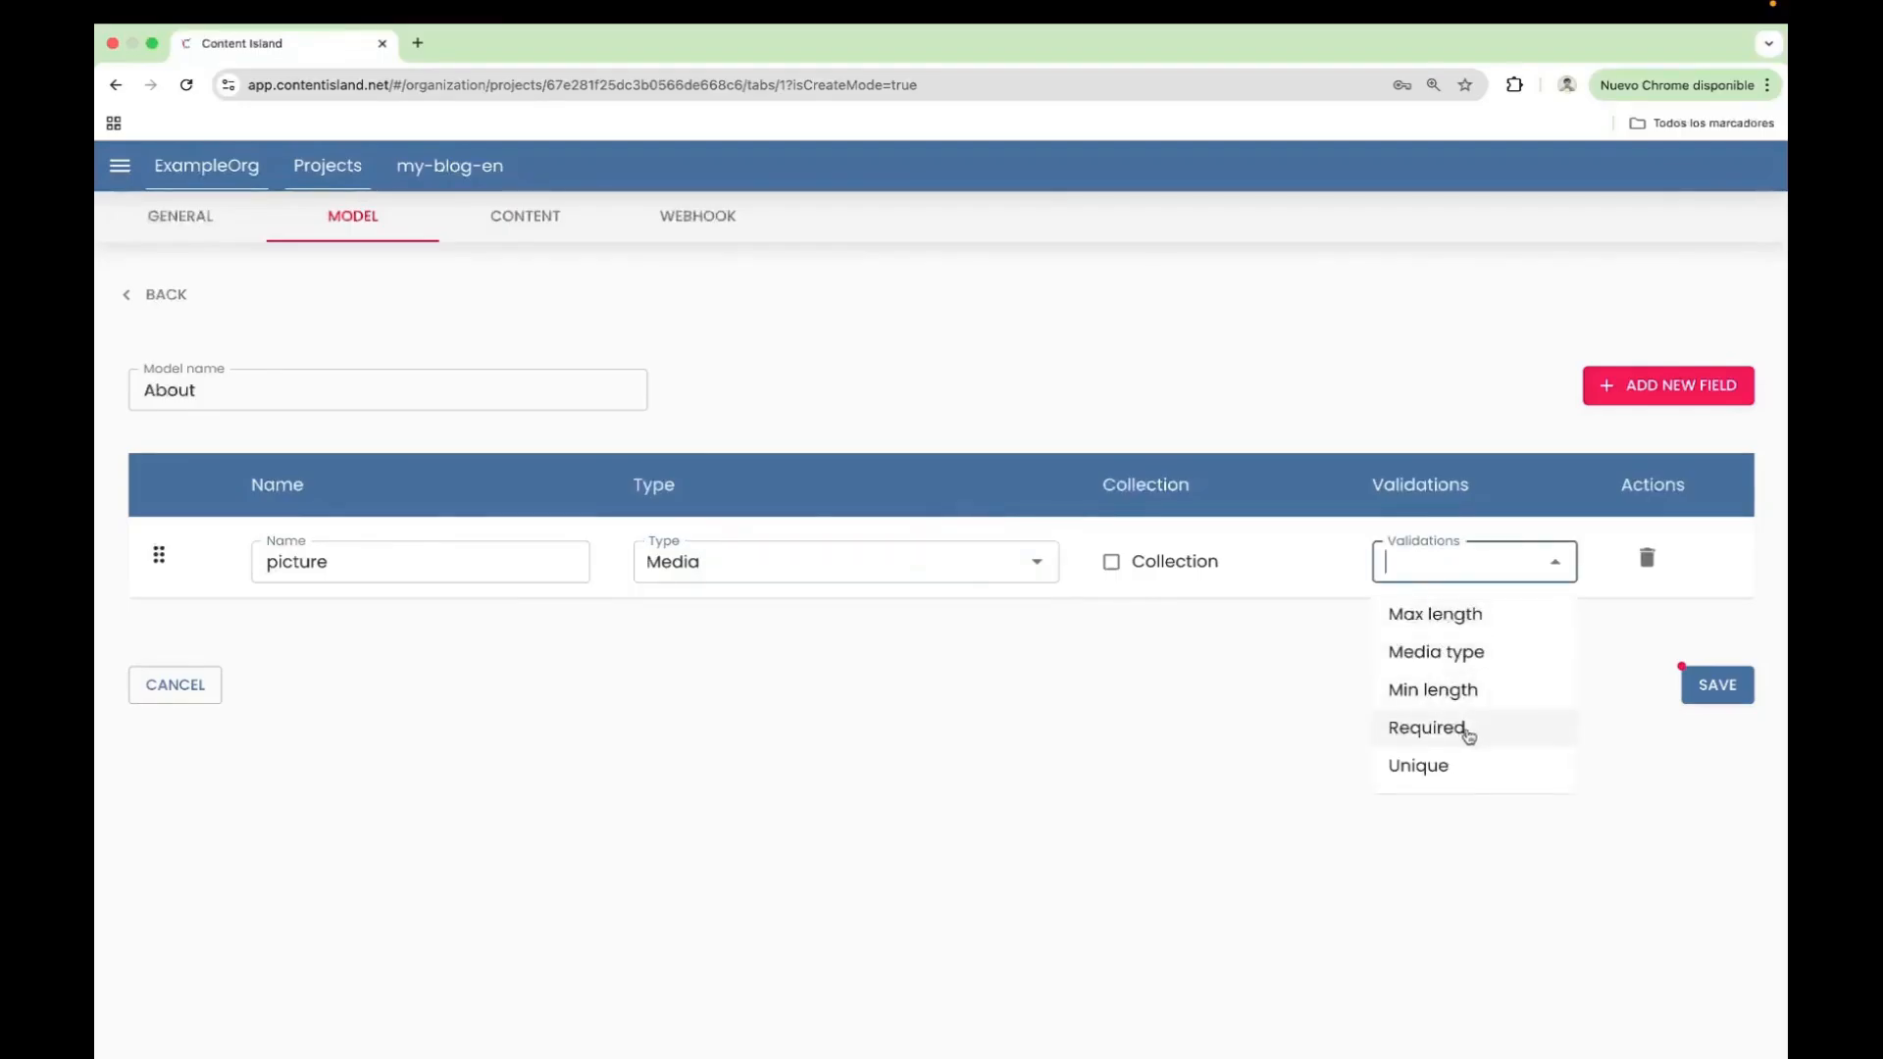
click(1427, 728)
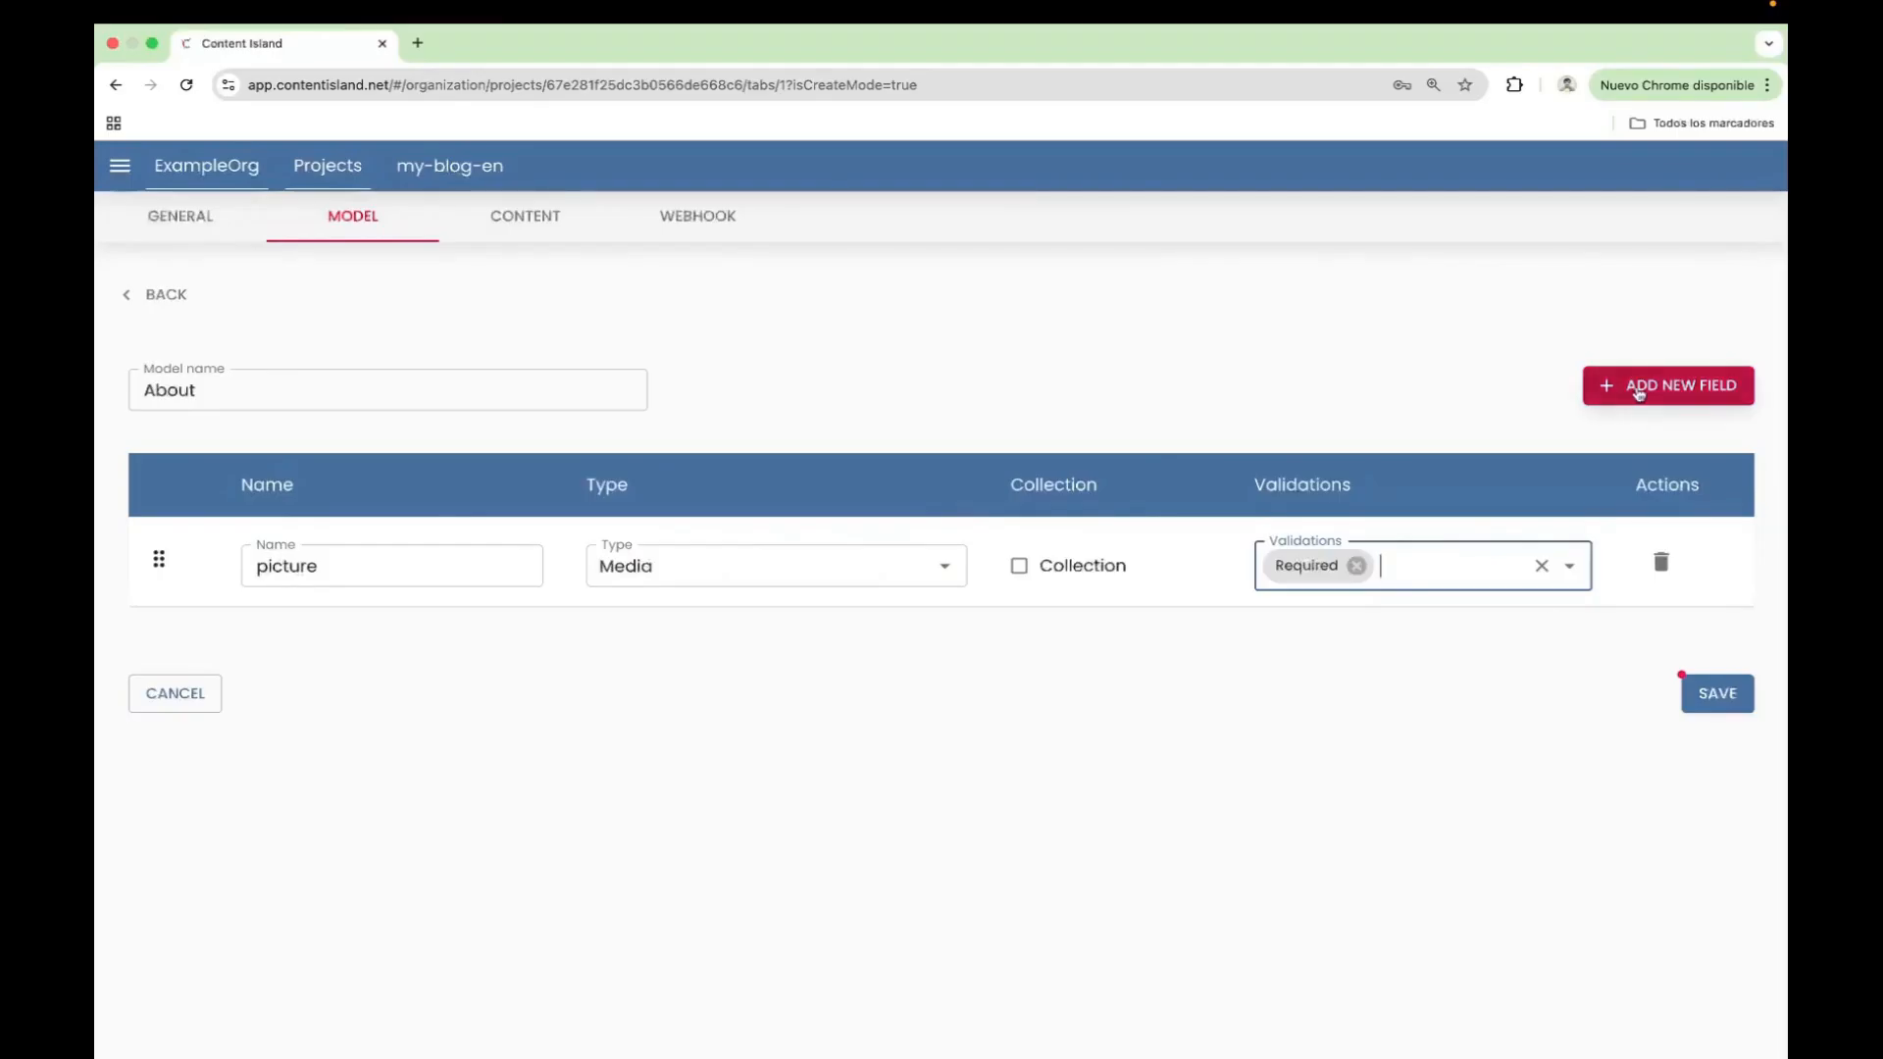
Add a field named fullname to the About model, with type Short text and the Required validation
click(1638, 392)
click(459, 664)
text(fullname)
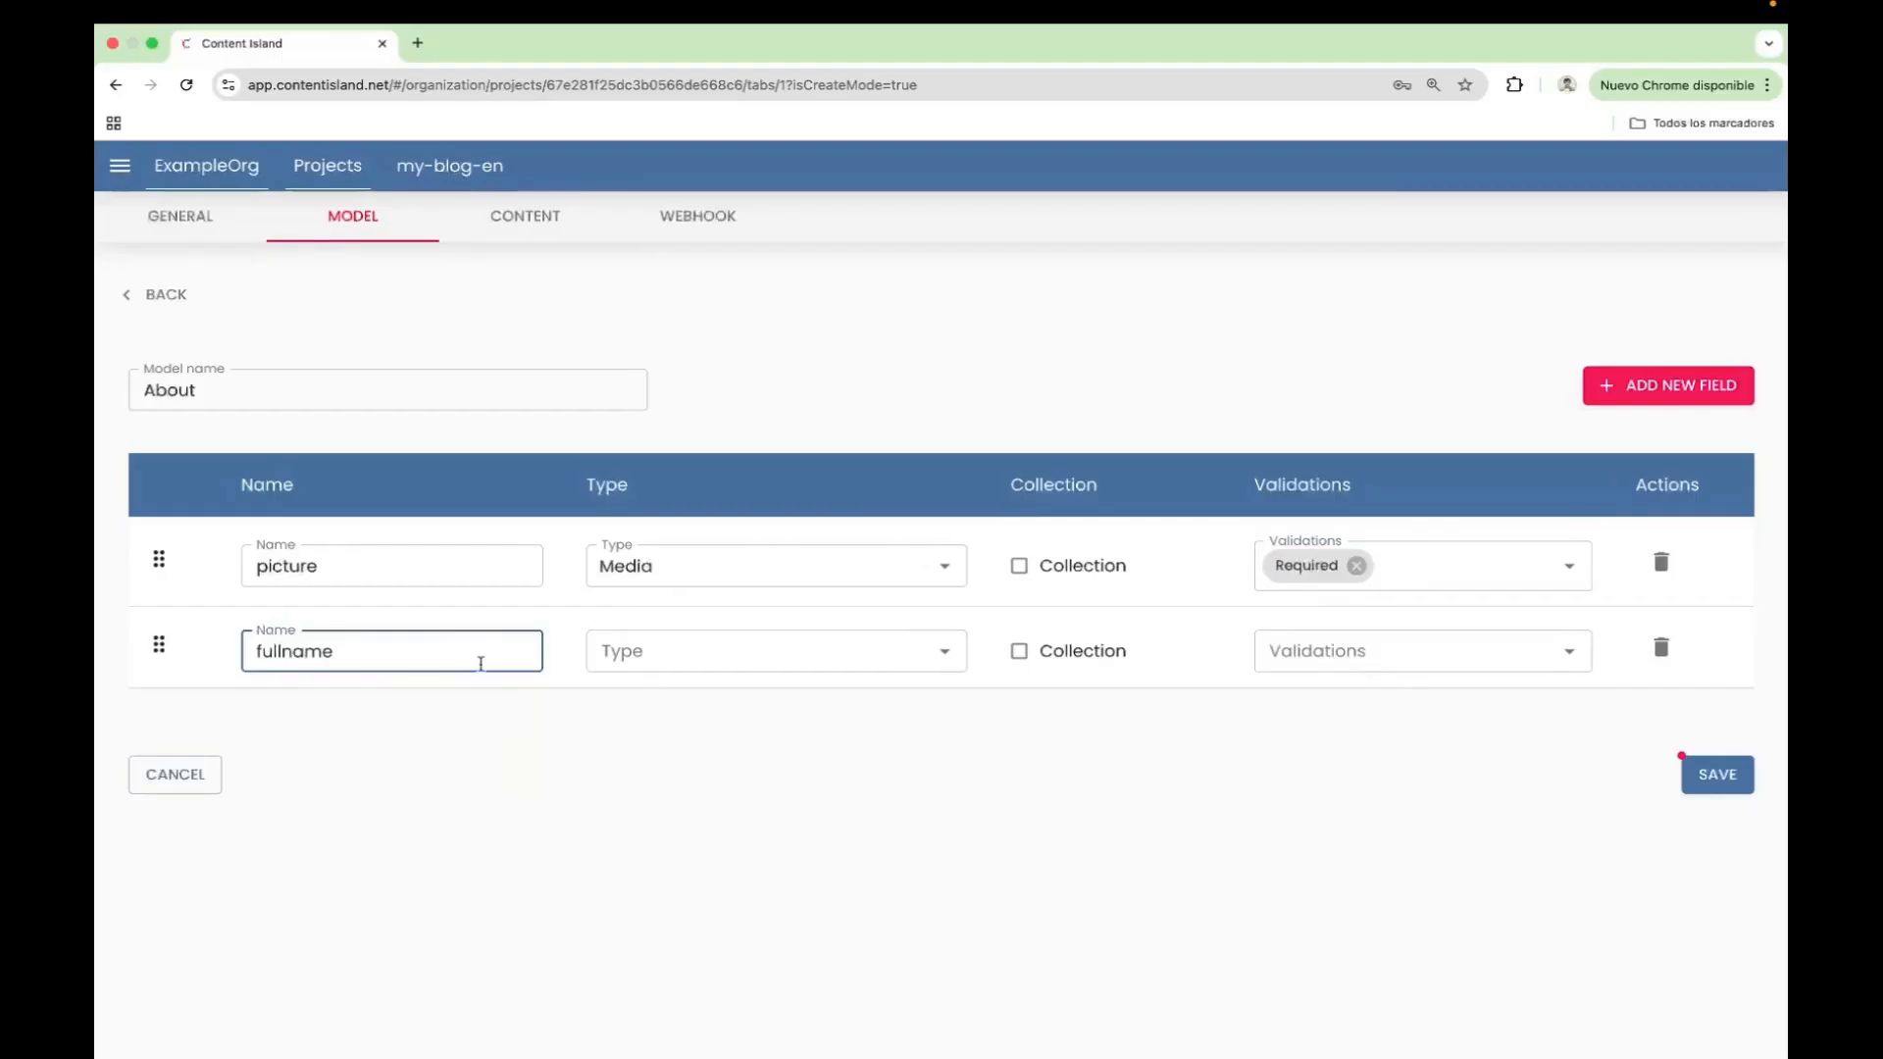
click(706, 652)
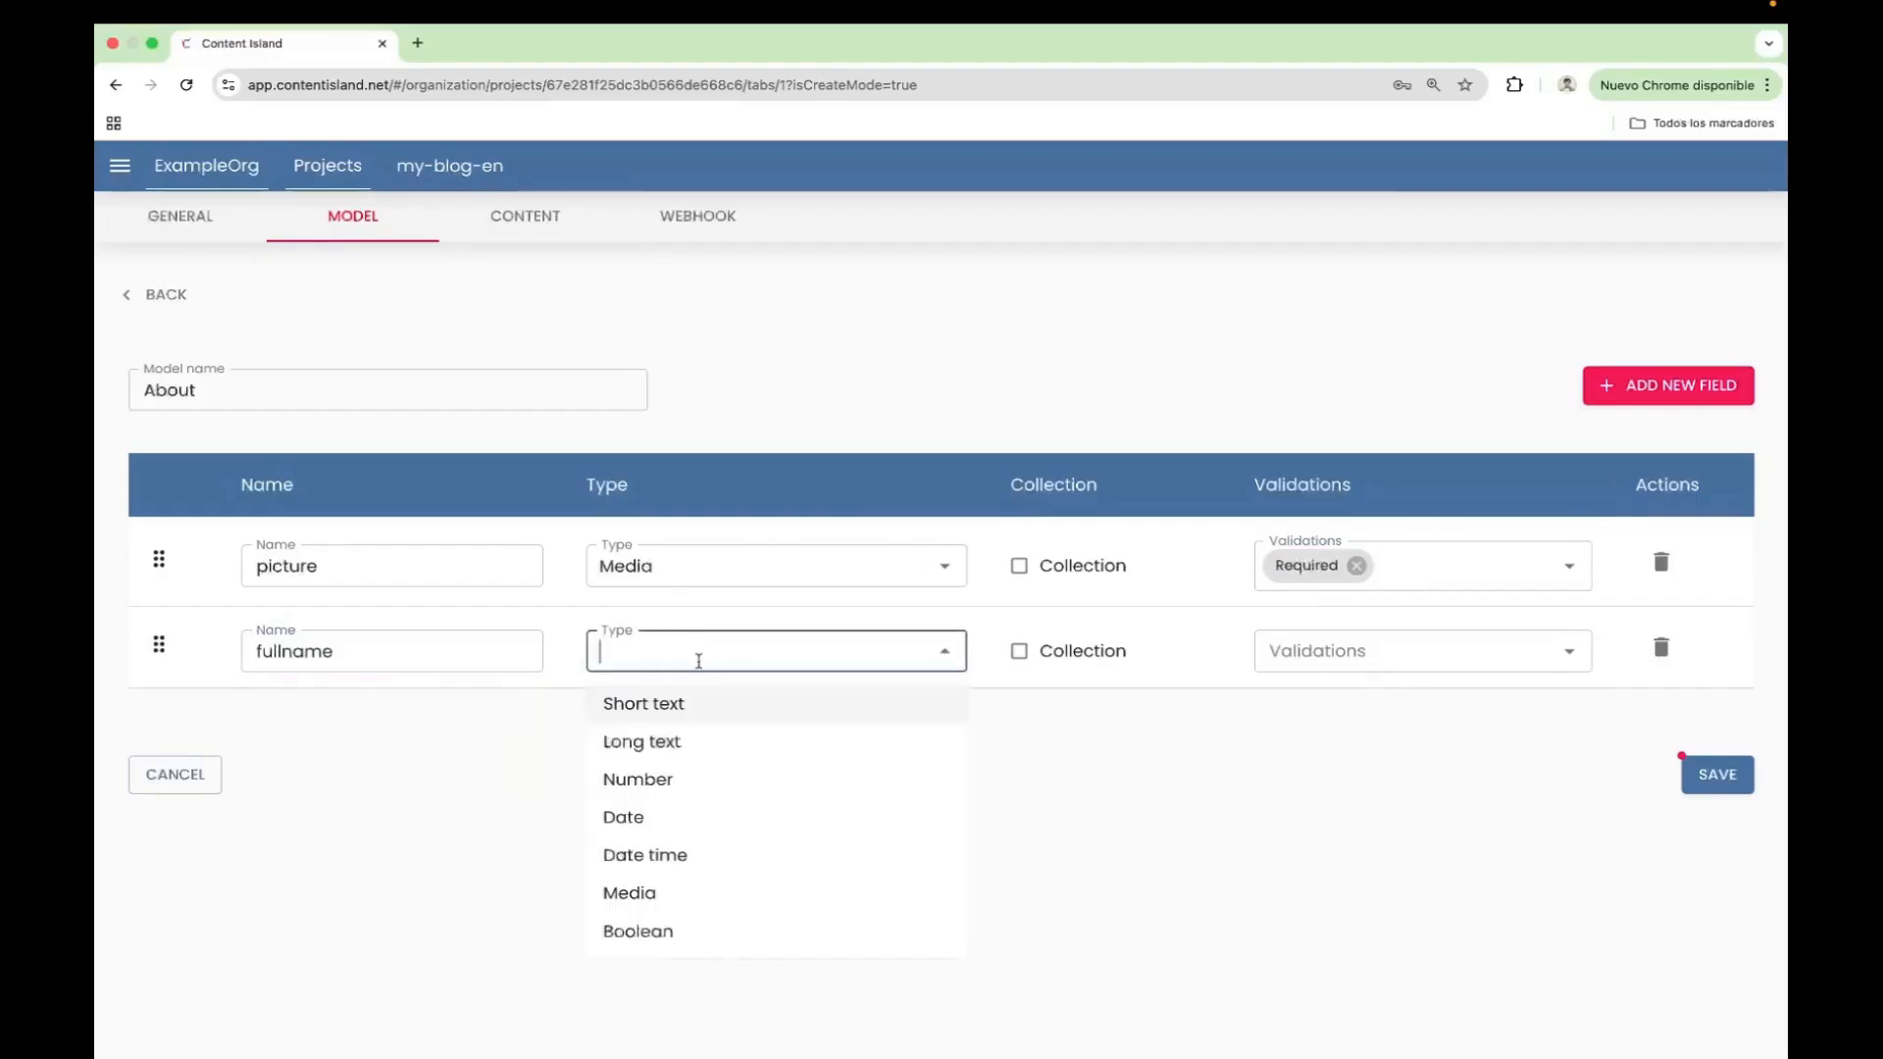
click(656, 710)
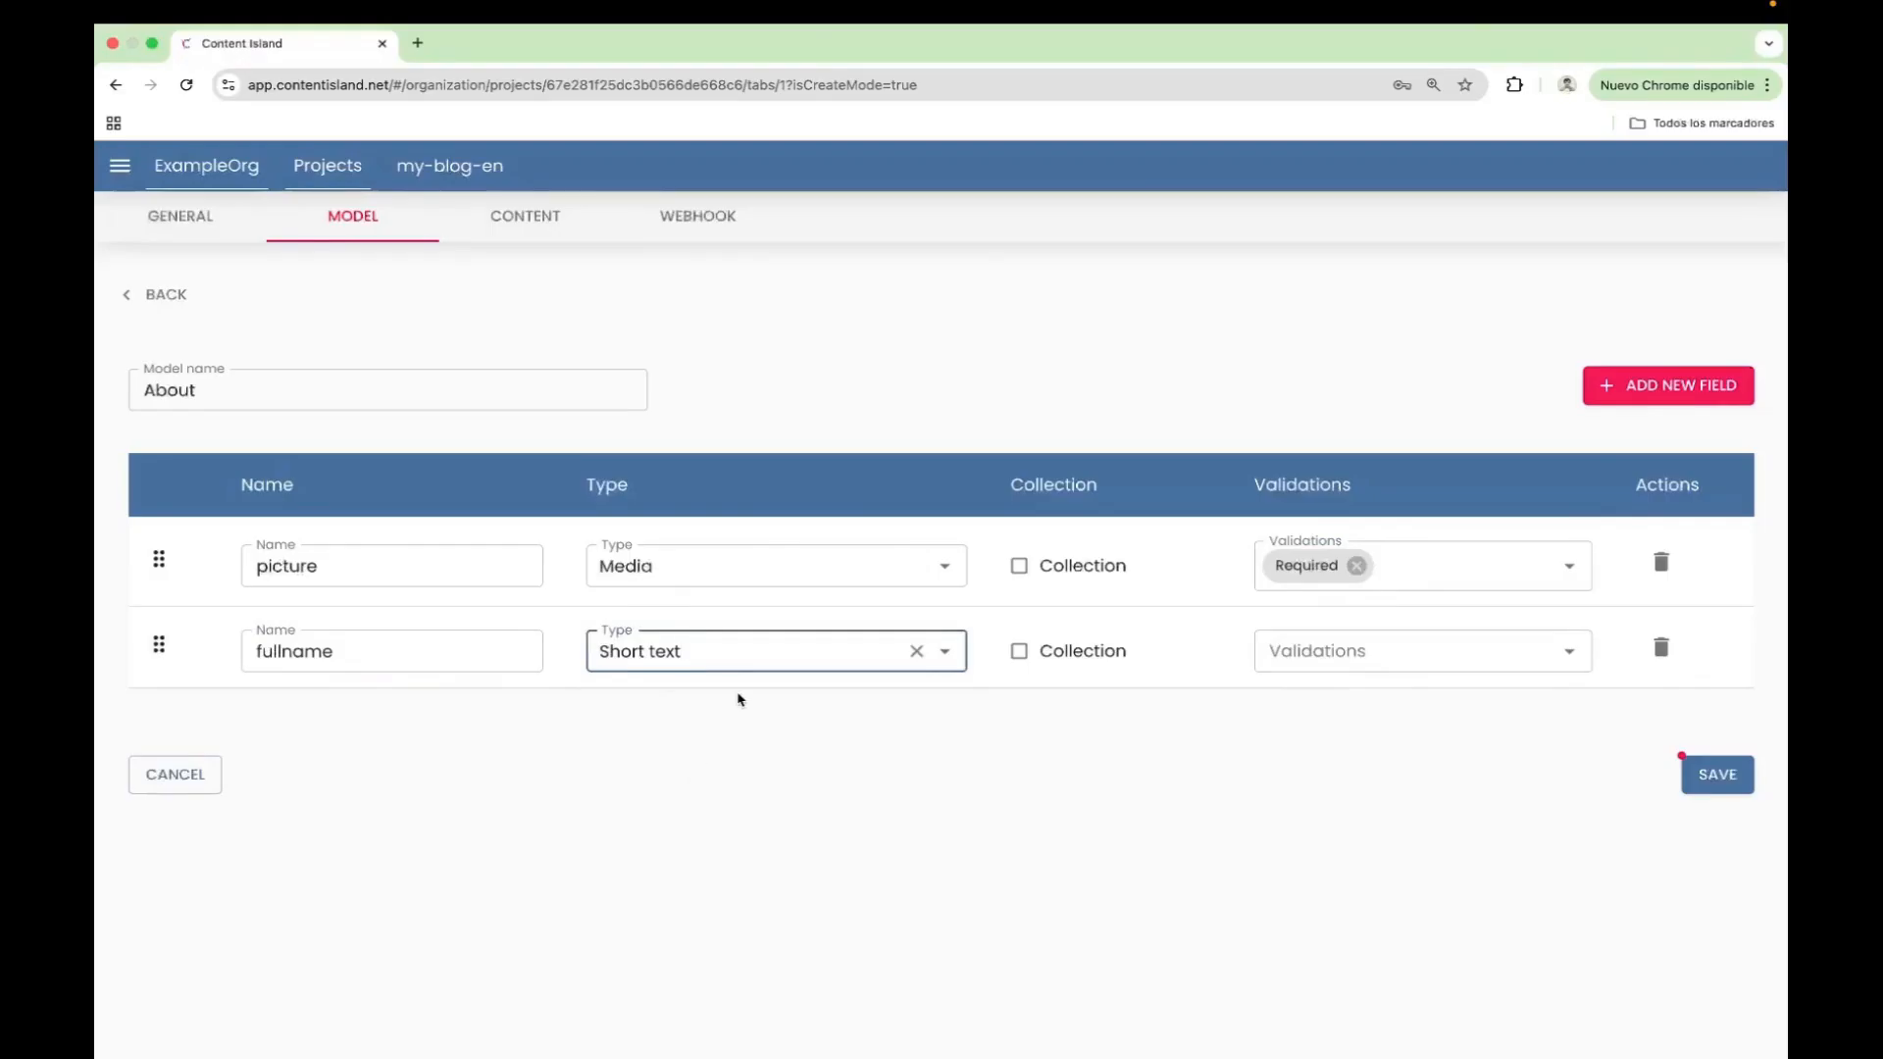
click(1275, 651)
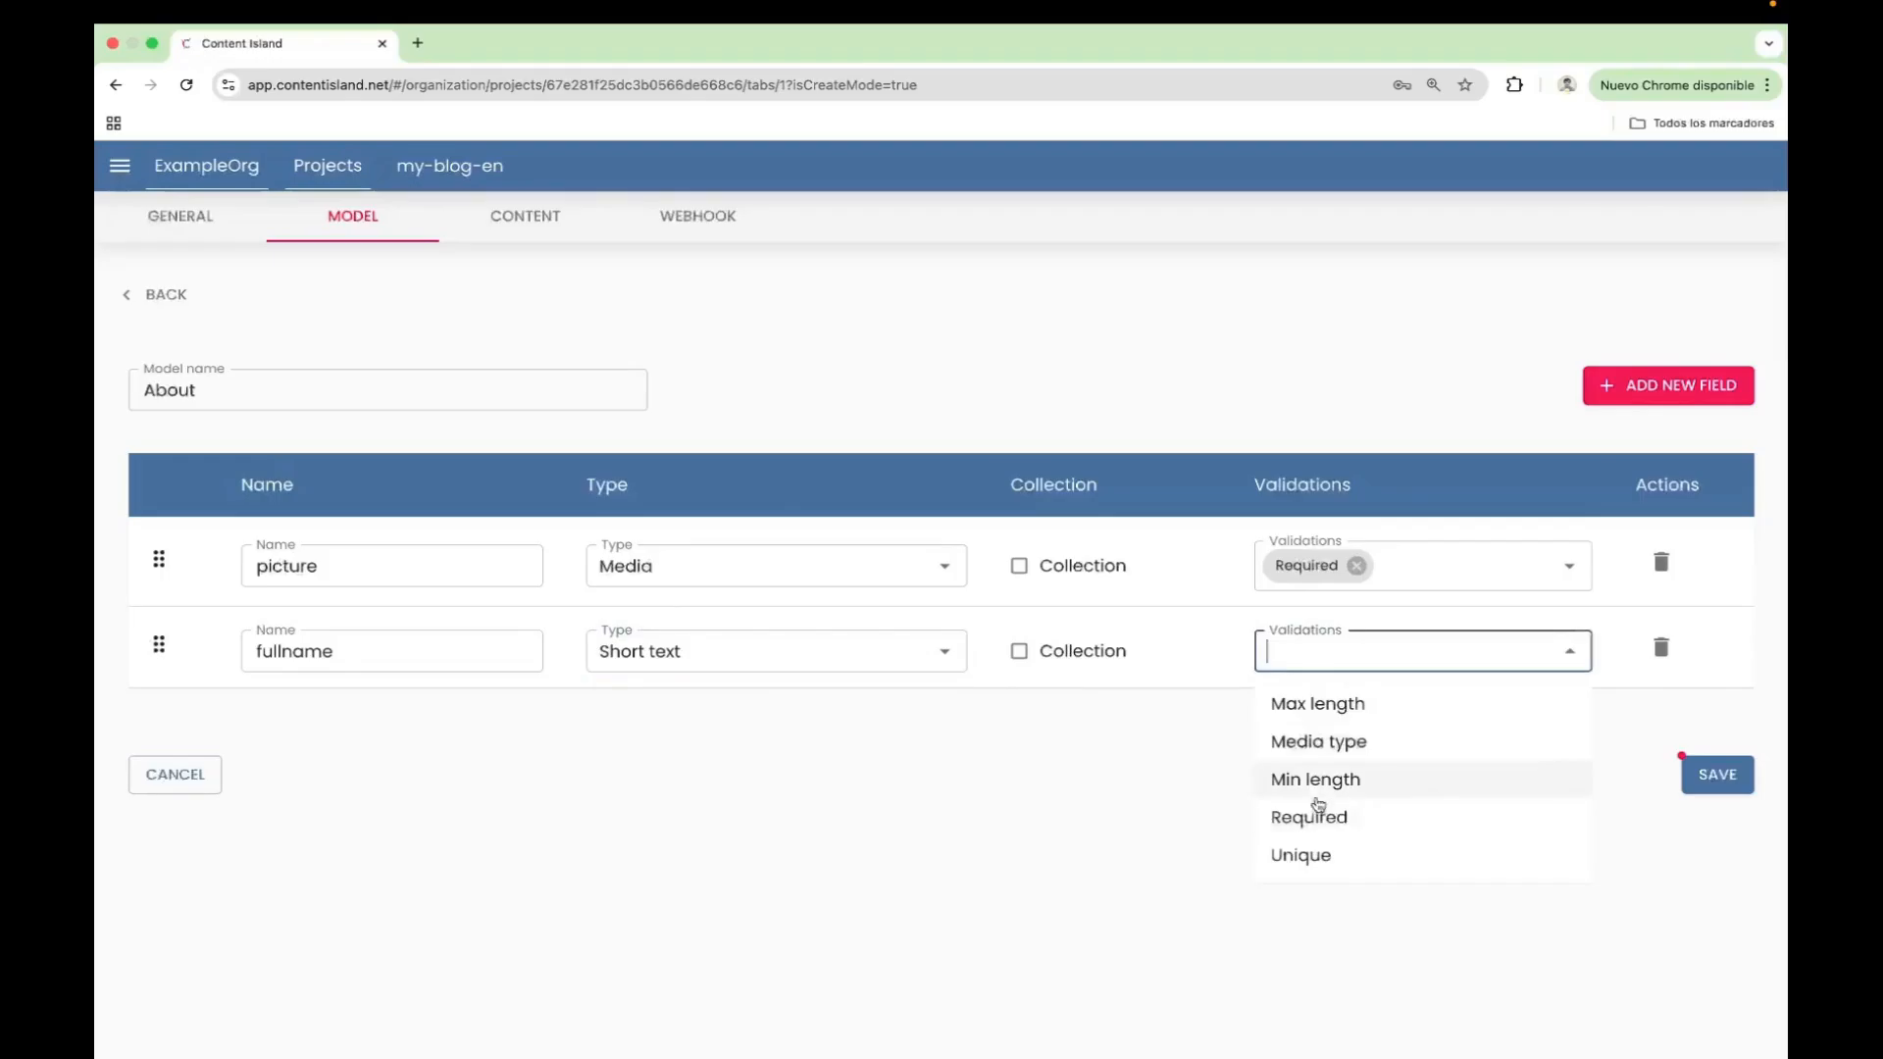
click(1319, 818)
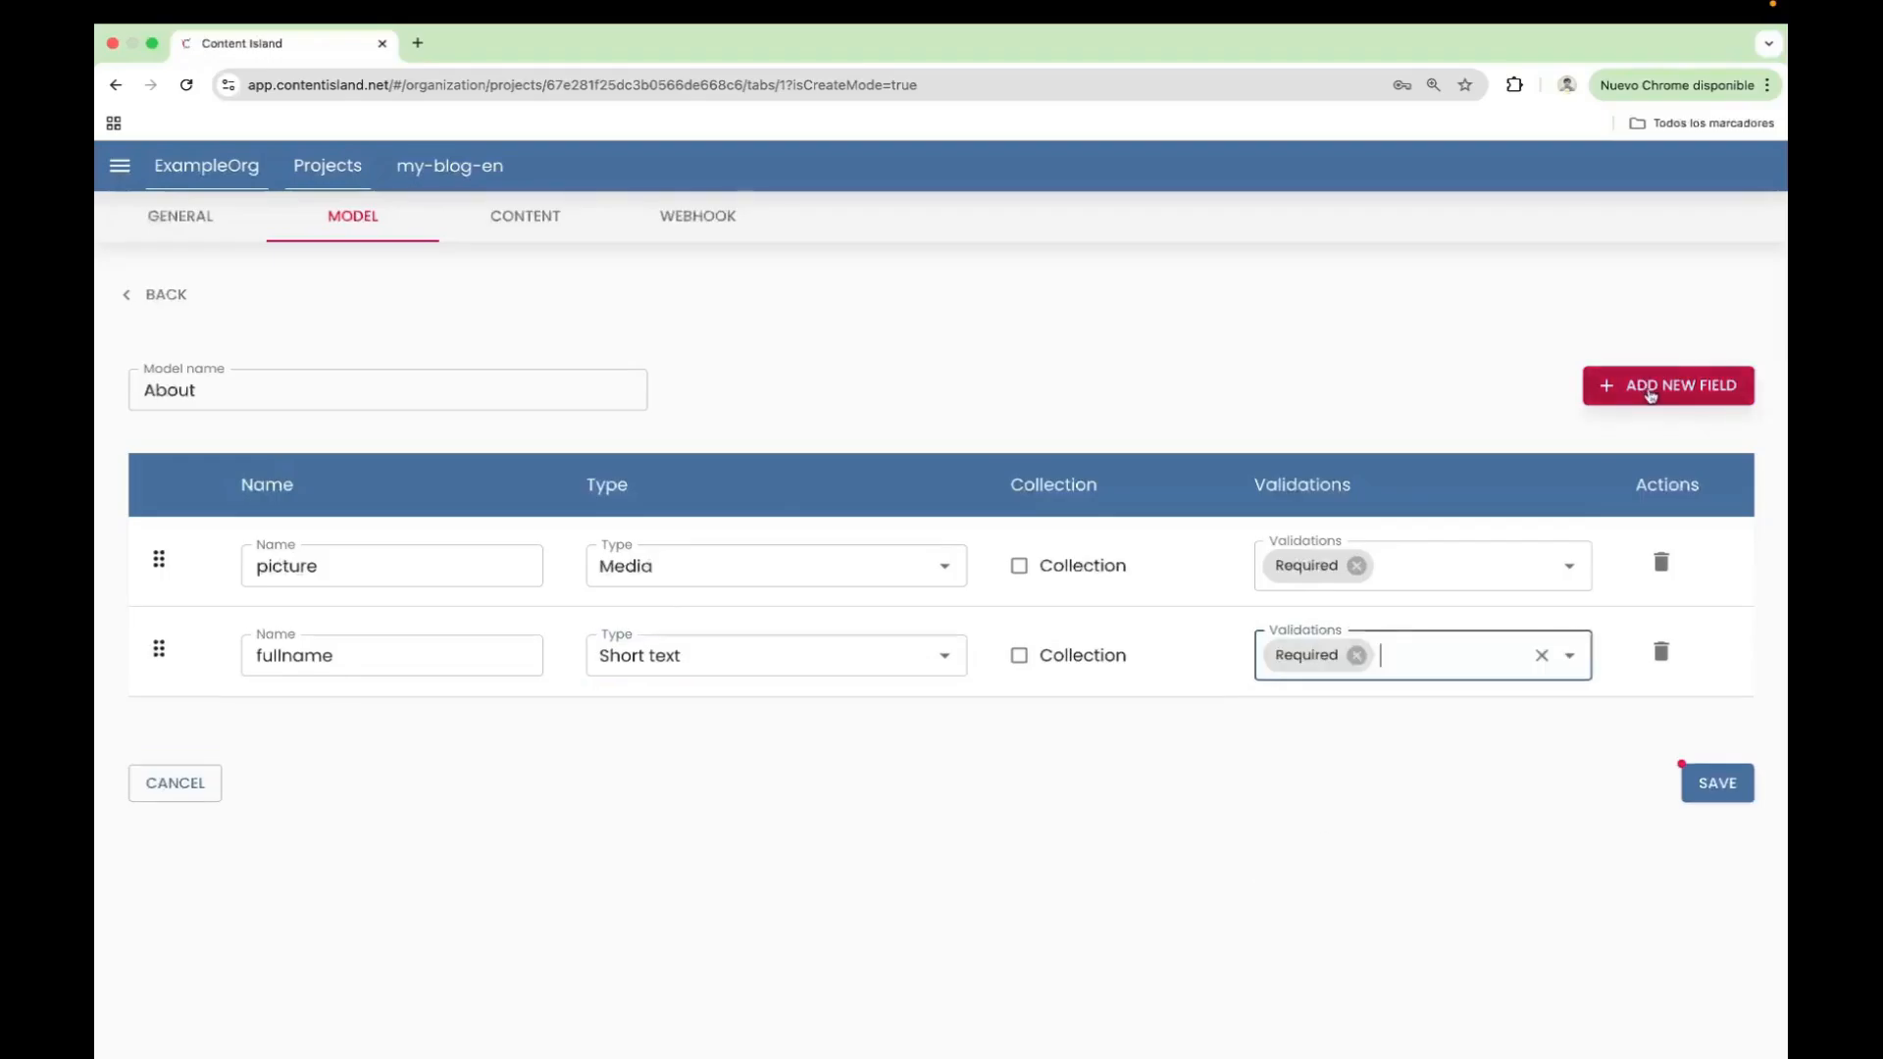
Add a field named shortBio to the About model, with type Short text and the Required validation
click(1664, 392)
click(453, 739)
text(shortBio)
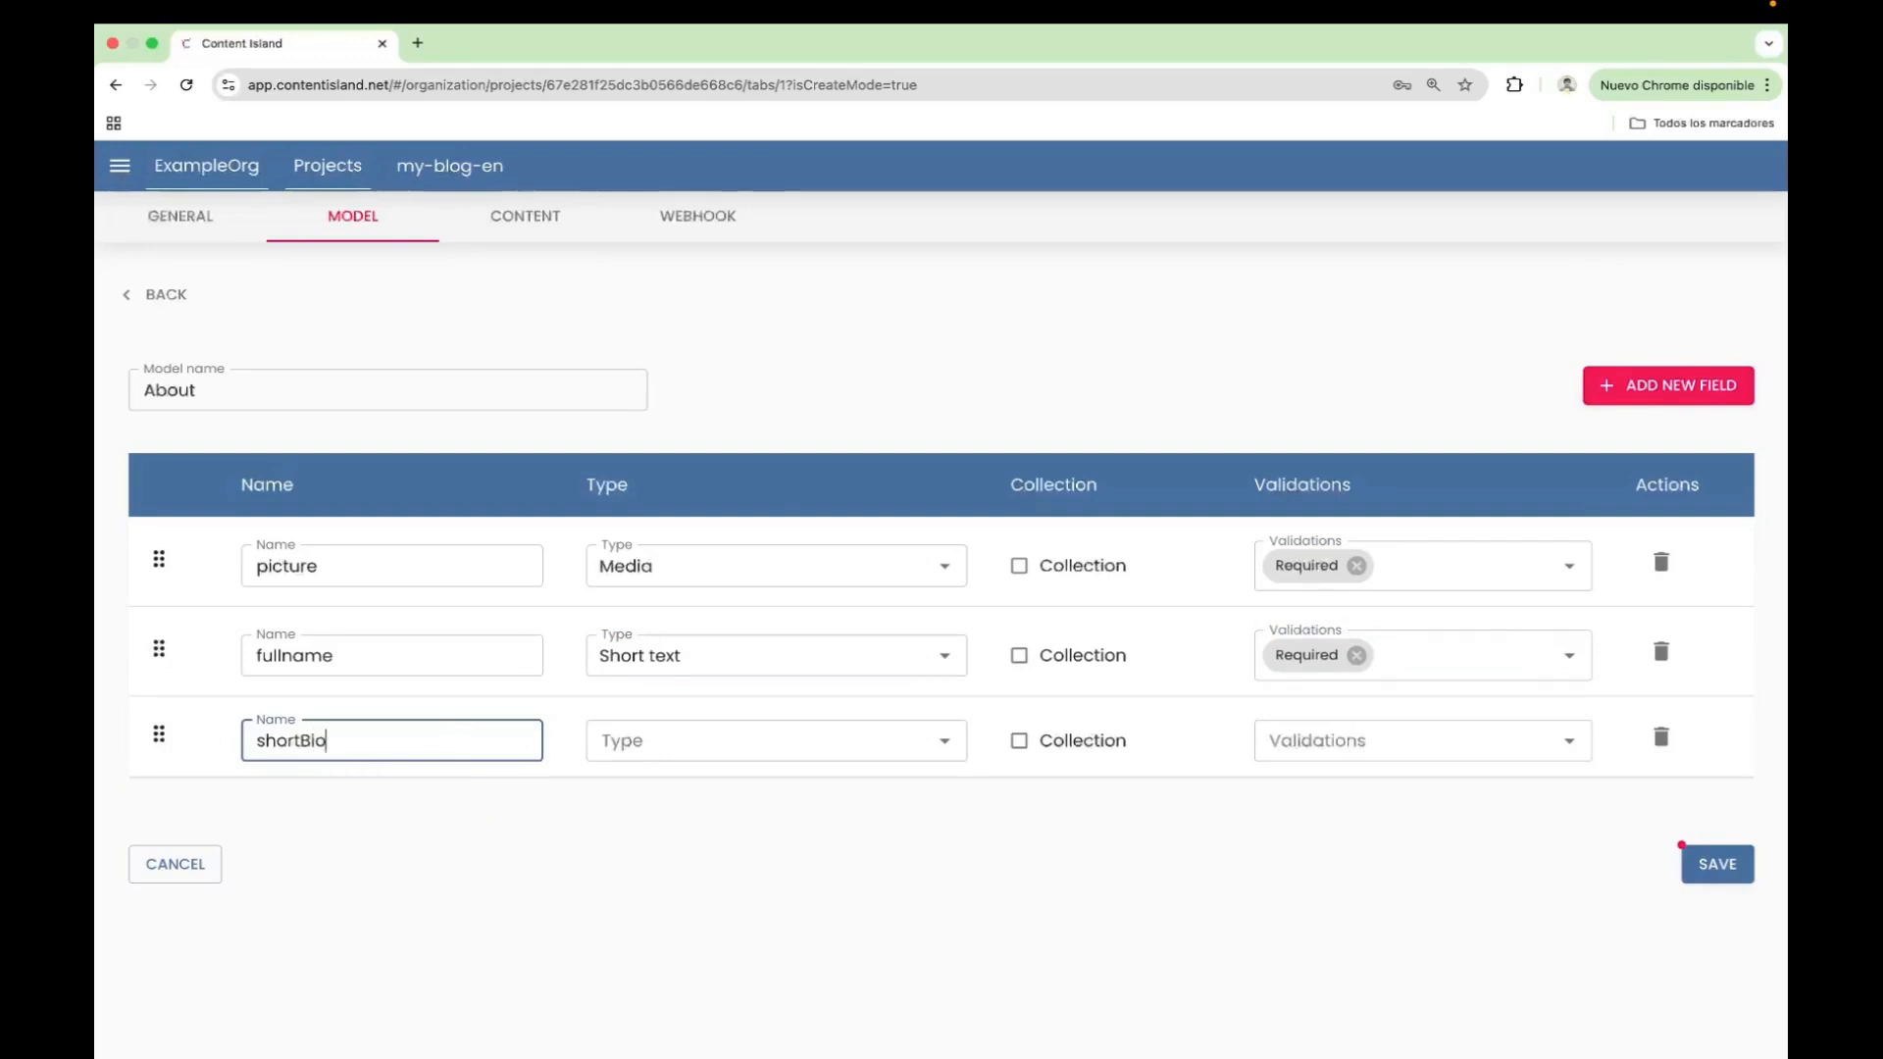
click(784, 740)
click(702, 793)
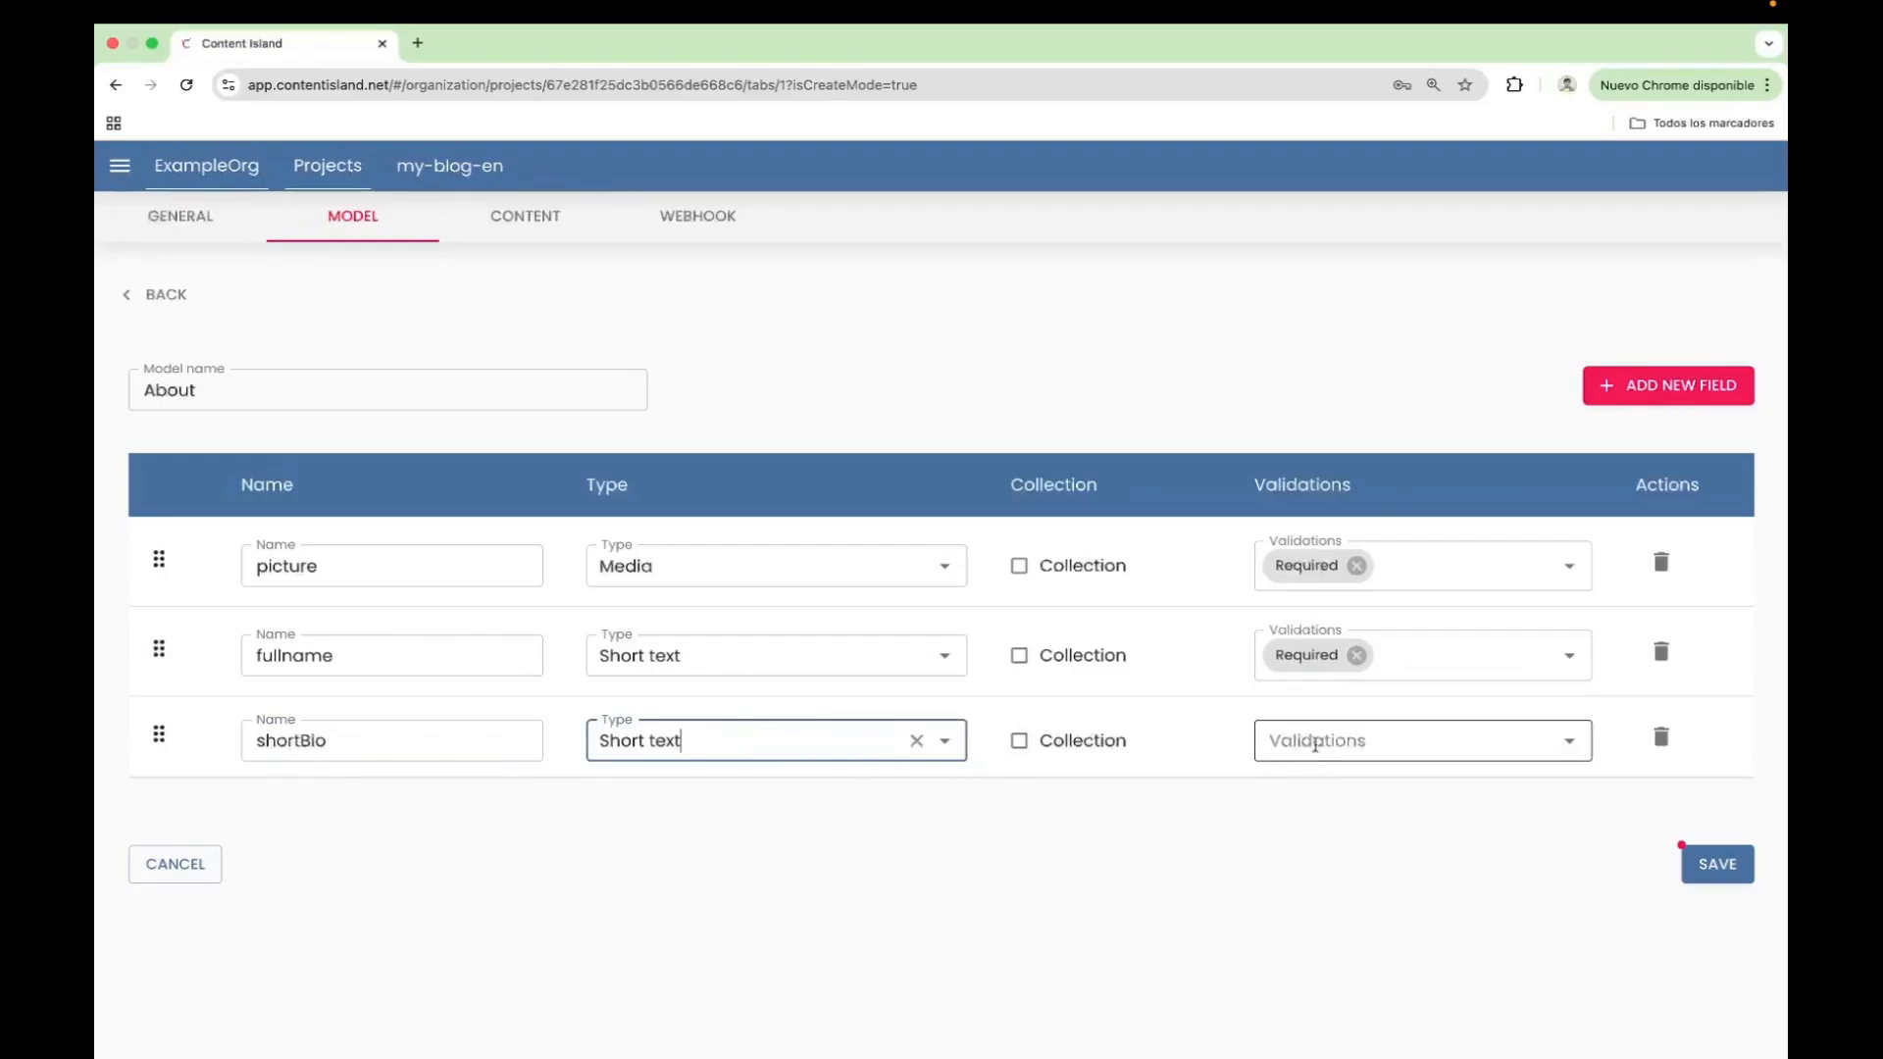
click(1319, 741)
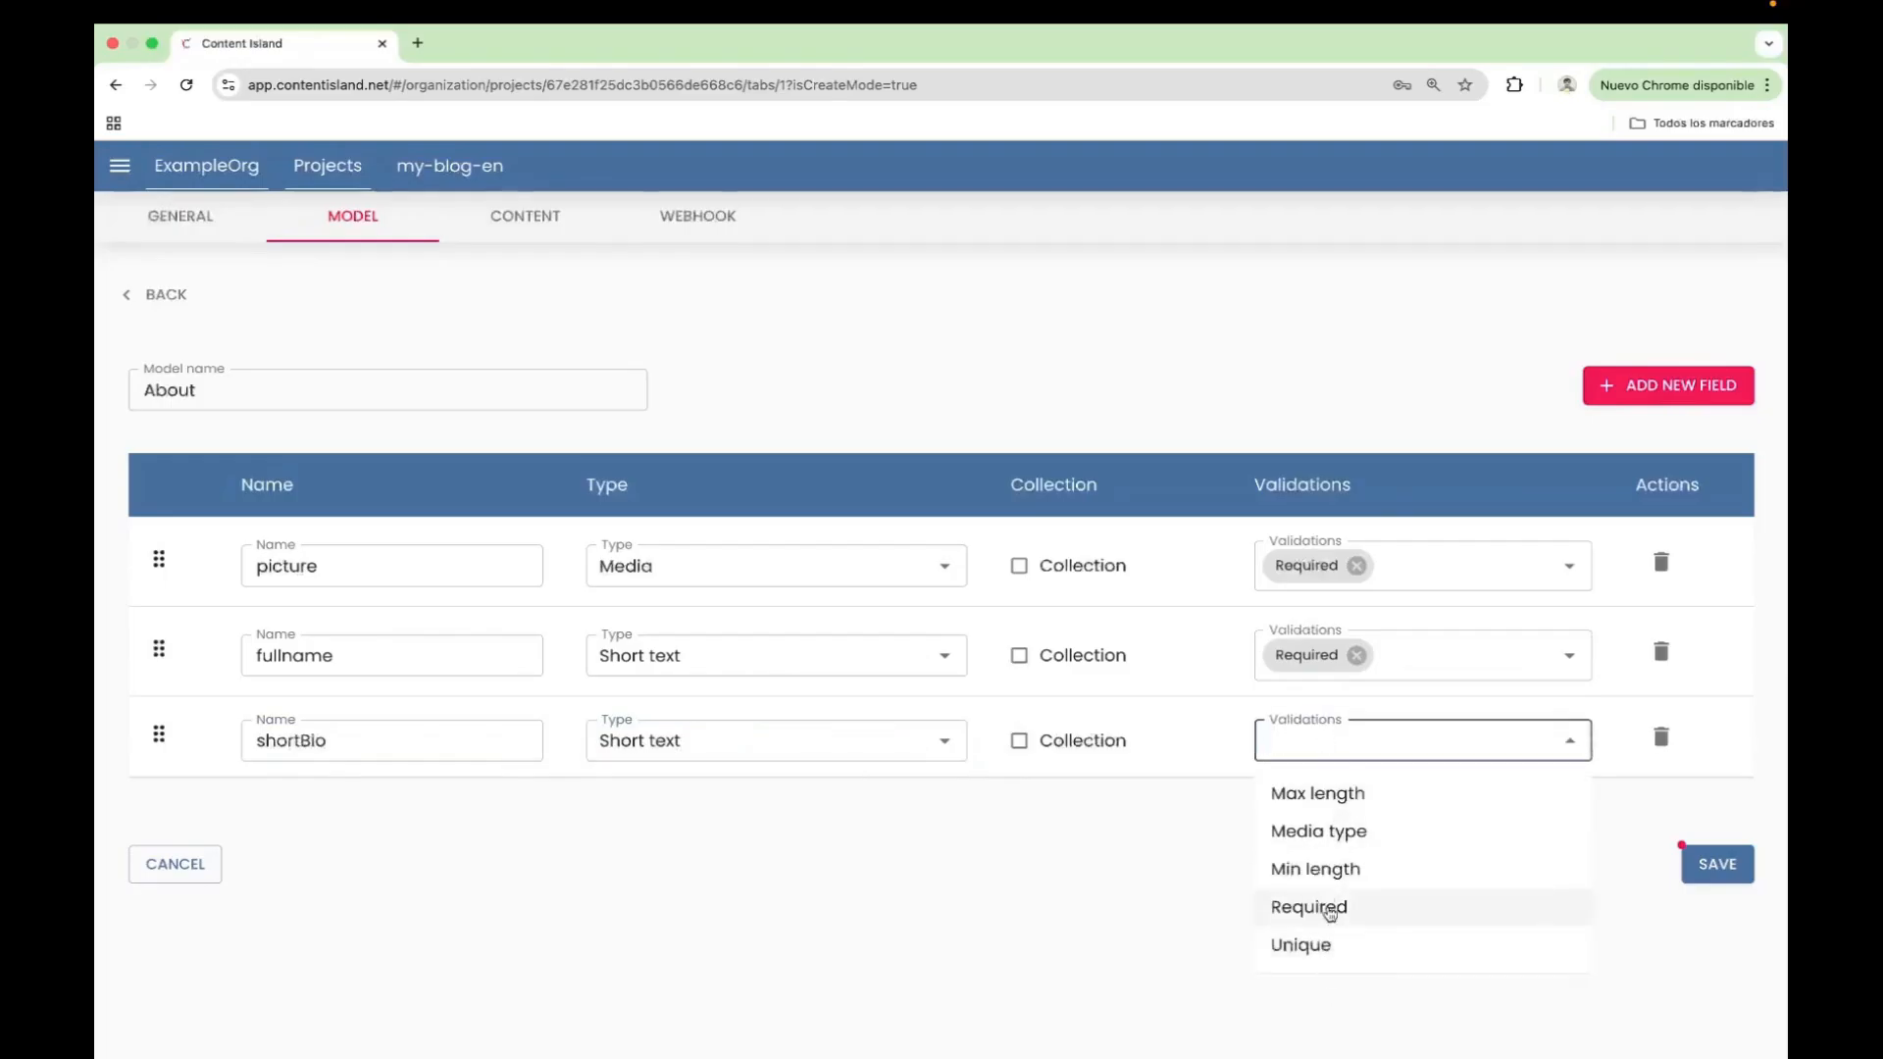
click(1328, 908)
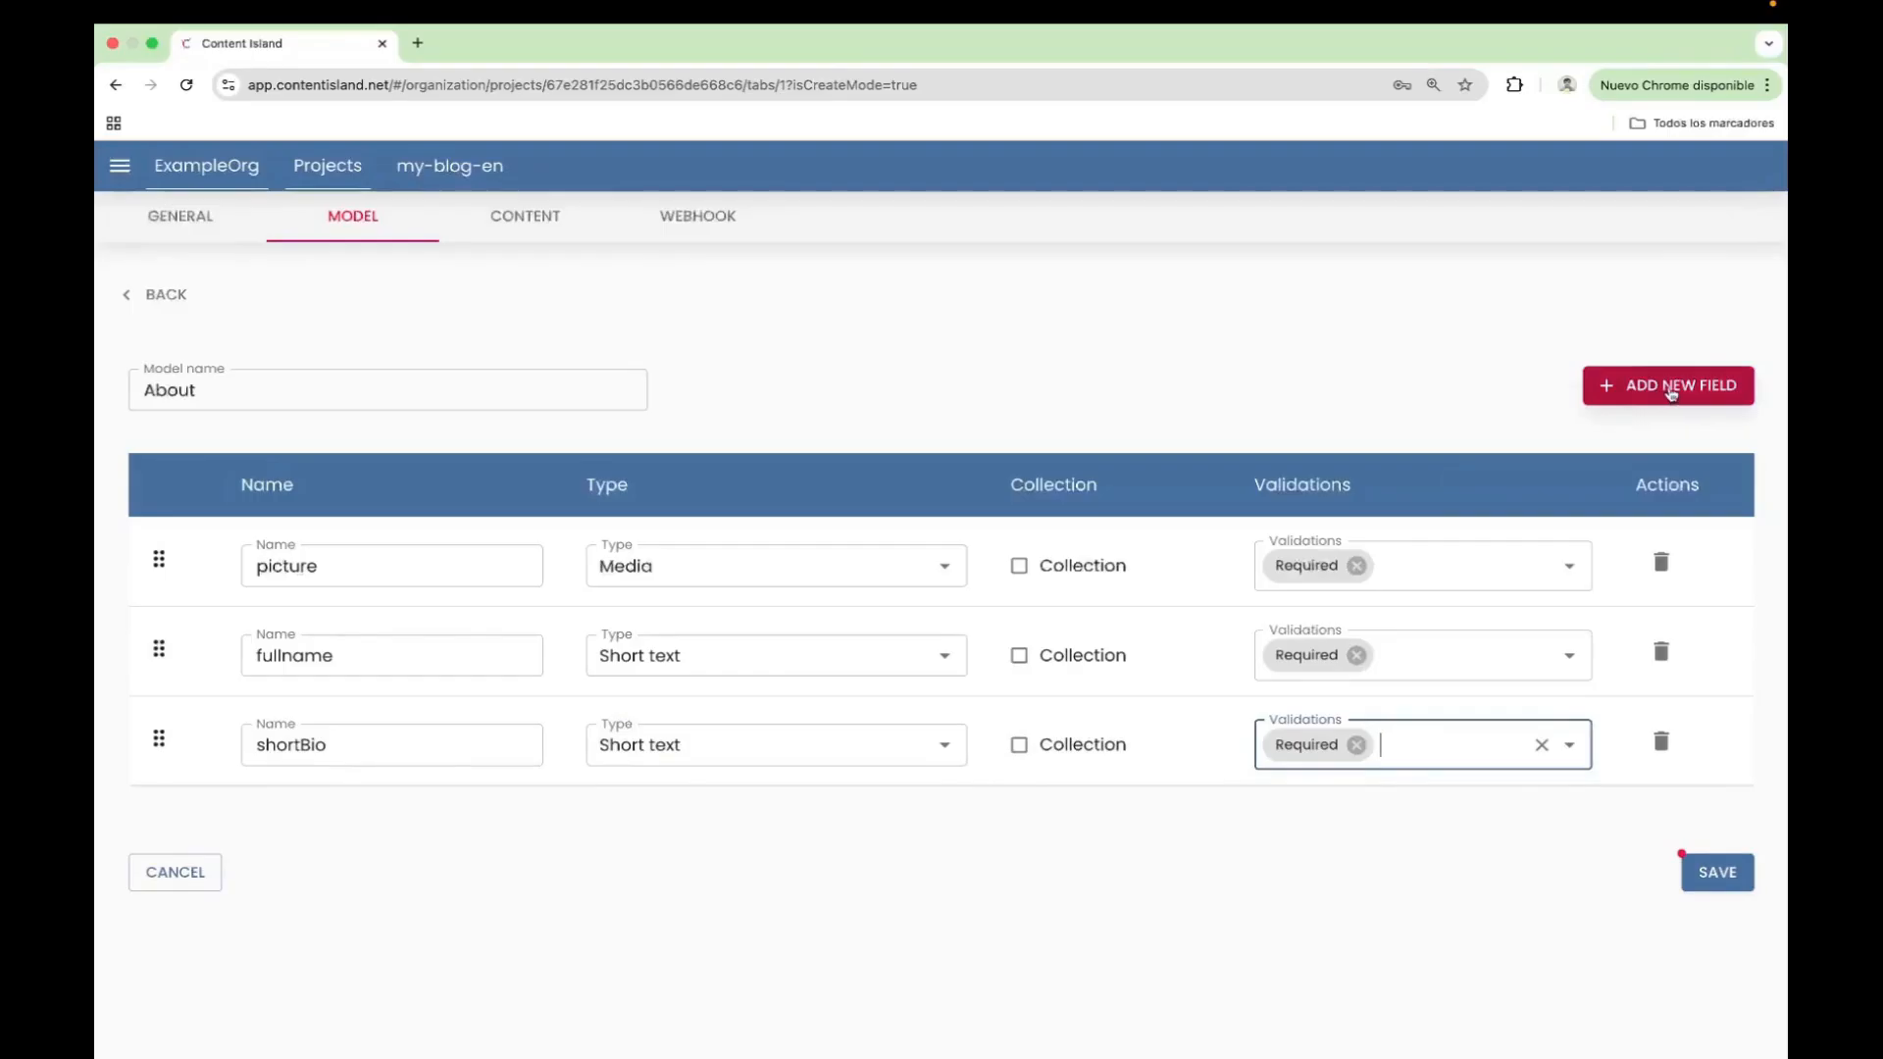
Add a field named extendedBio to the About model, with type Long text and the Required validation
click(1671, 393)
click(503, 827)
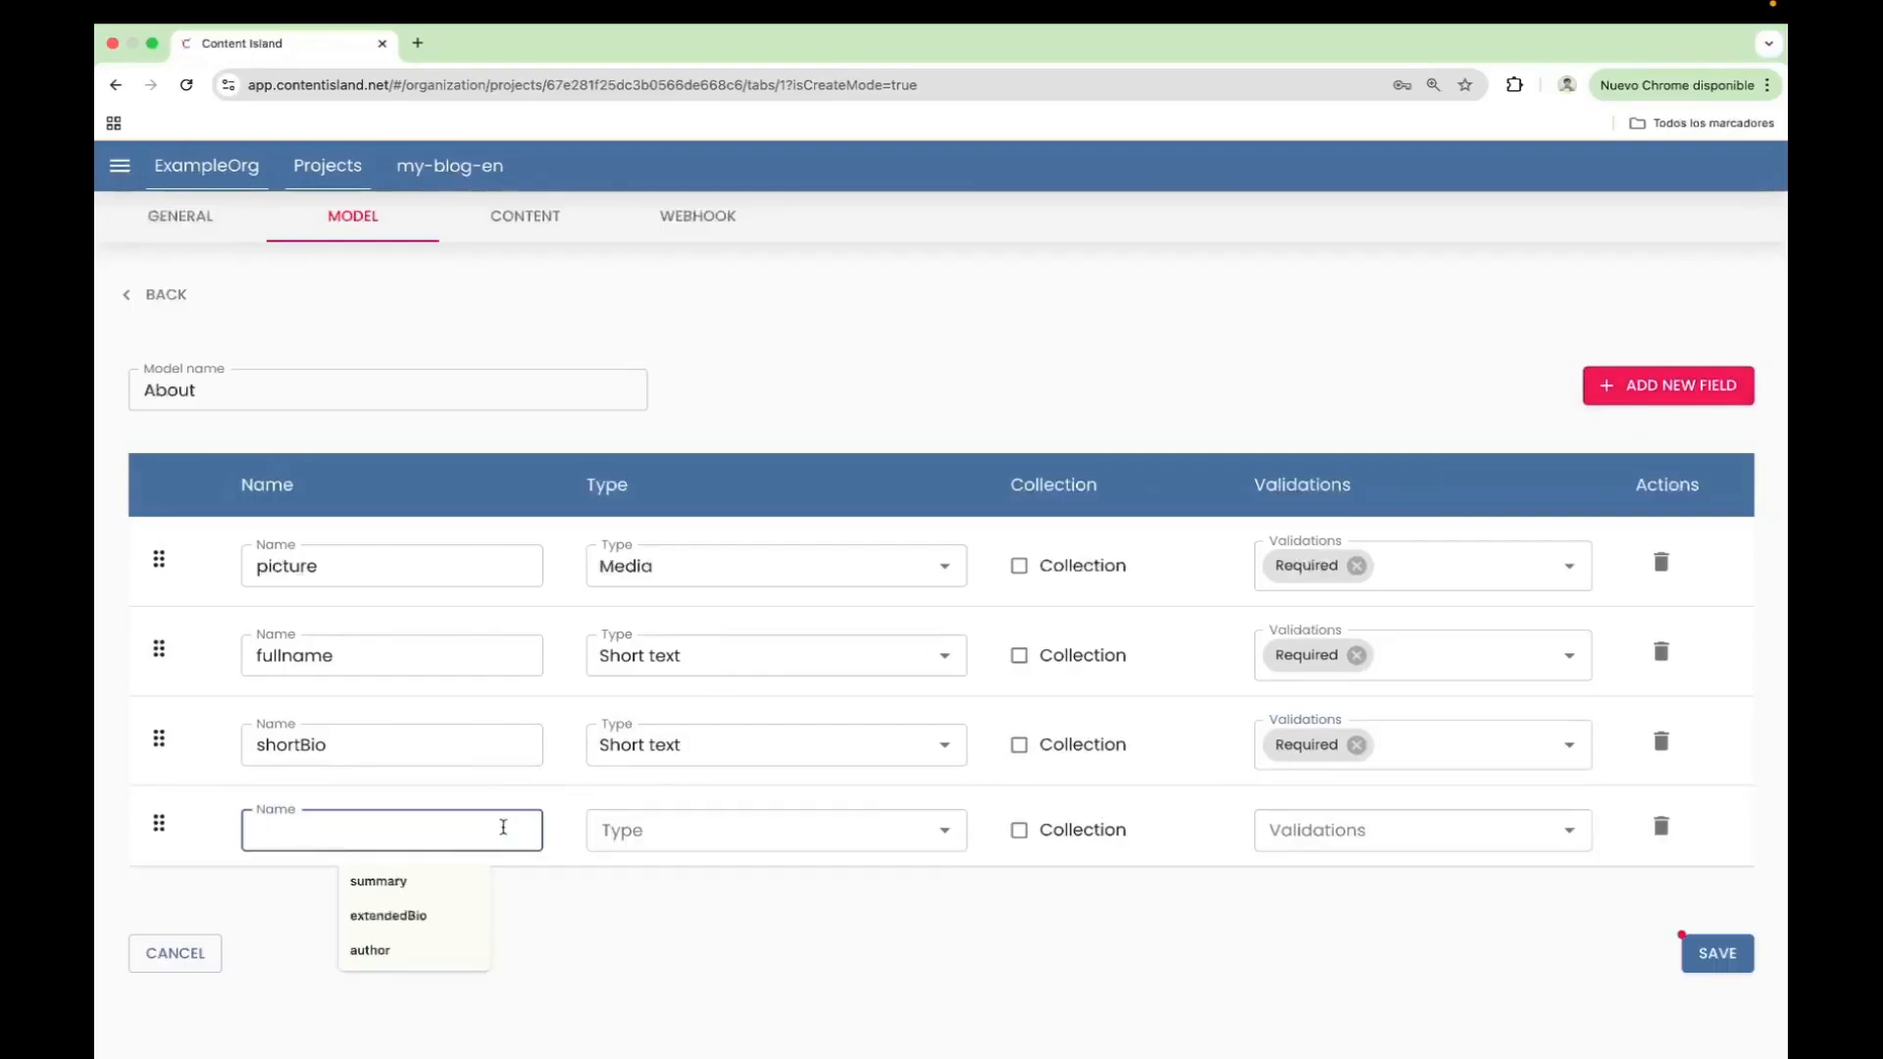
text(extn)
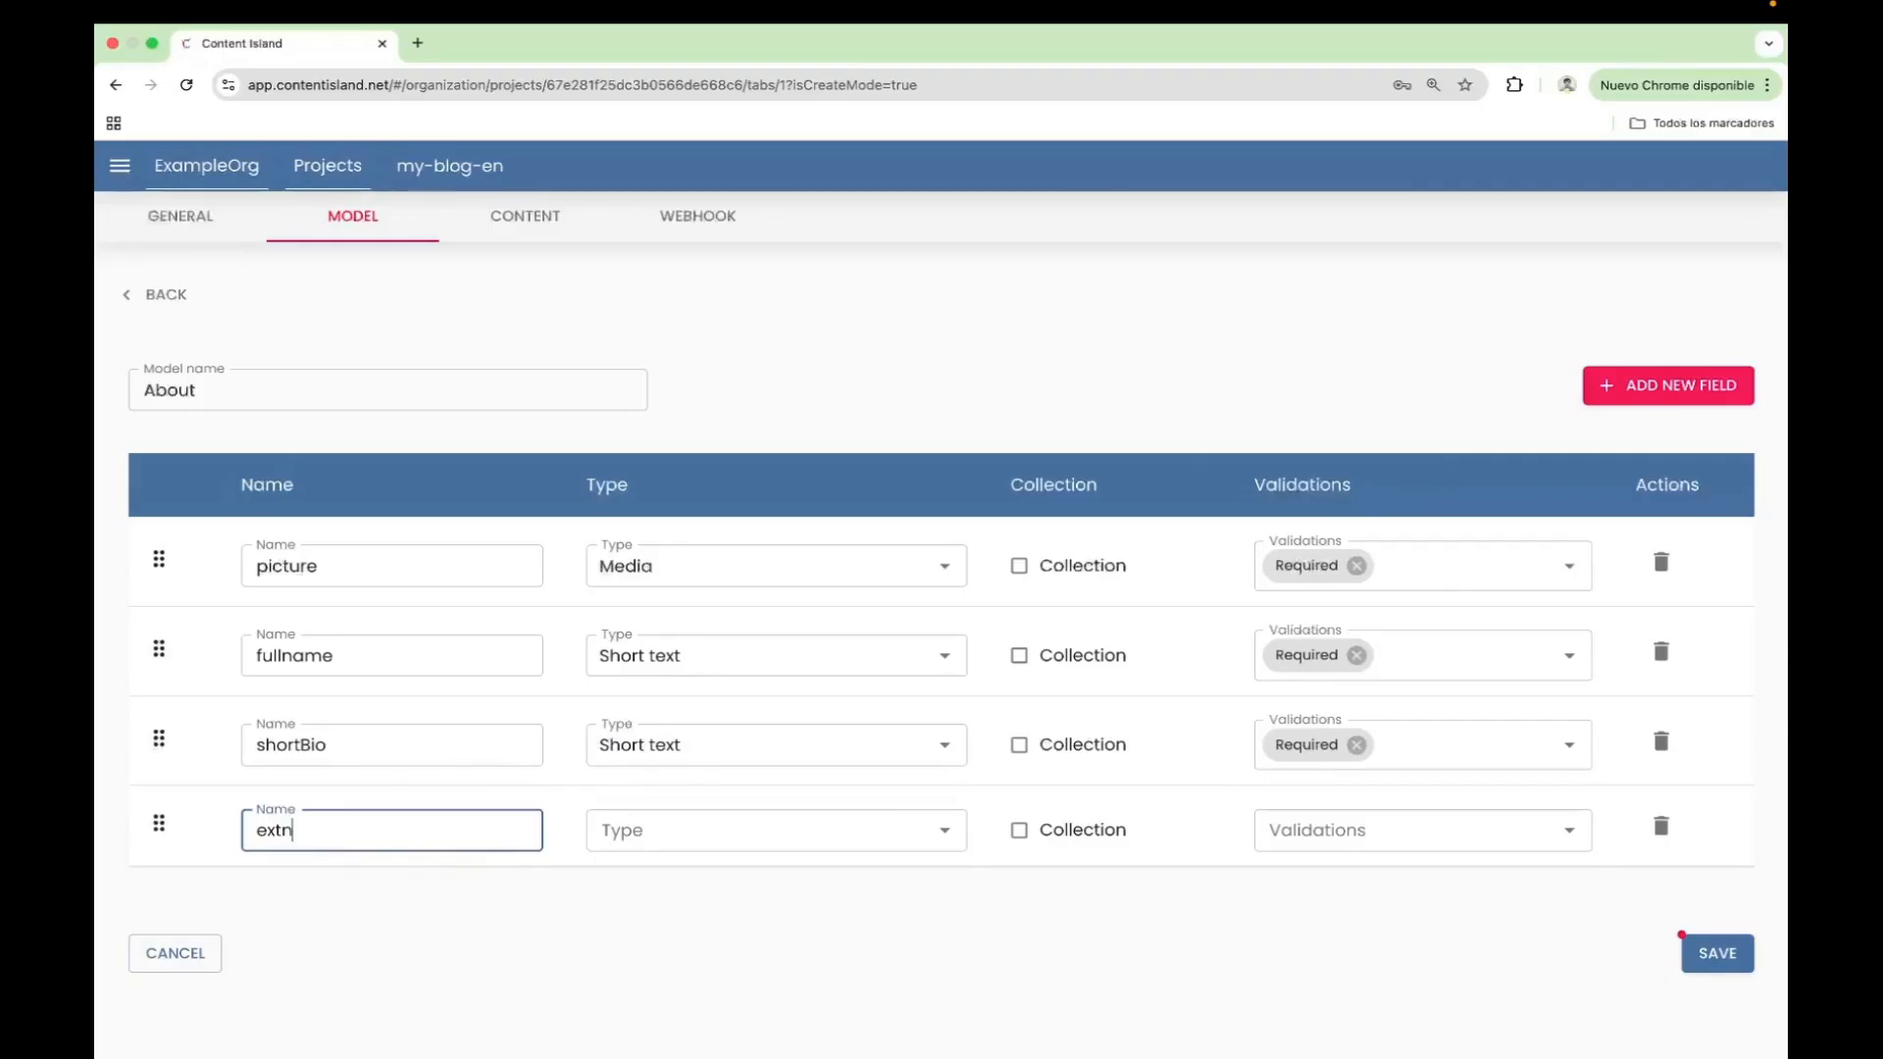
key(BackSpace)
text(endedBio)
key(Tab)
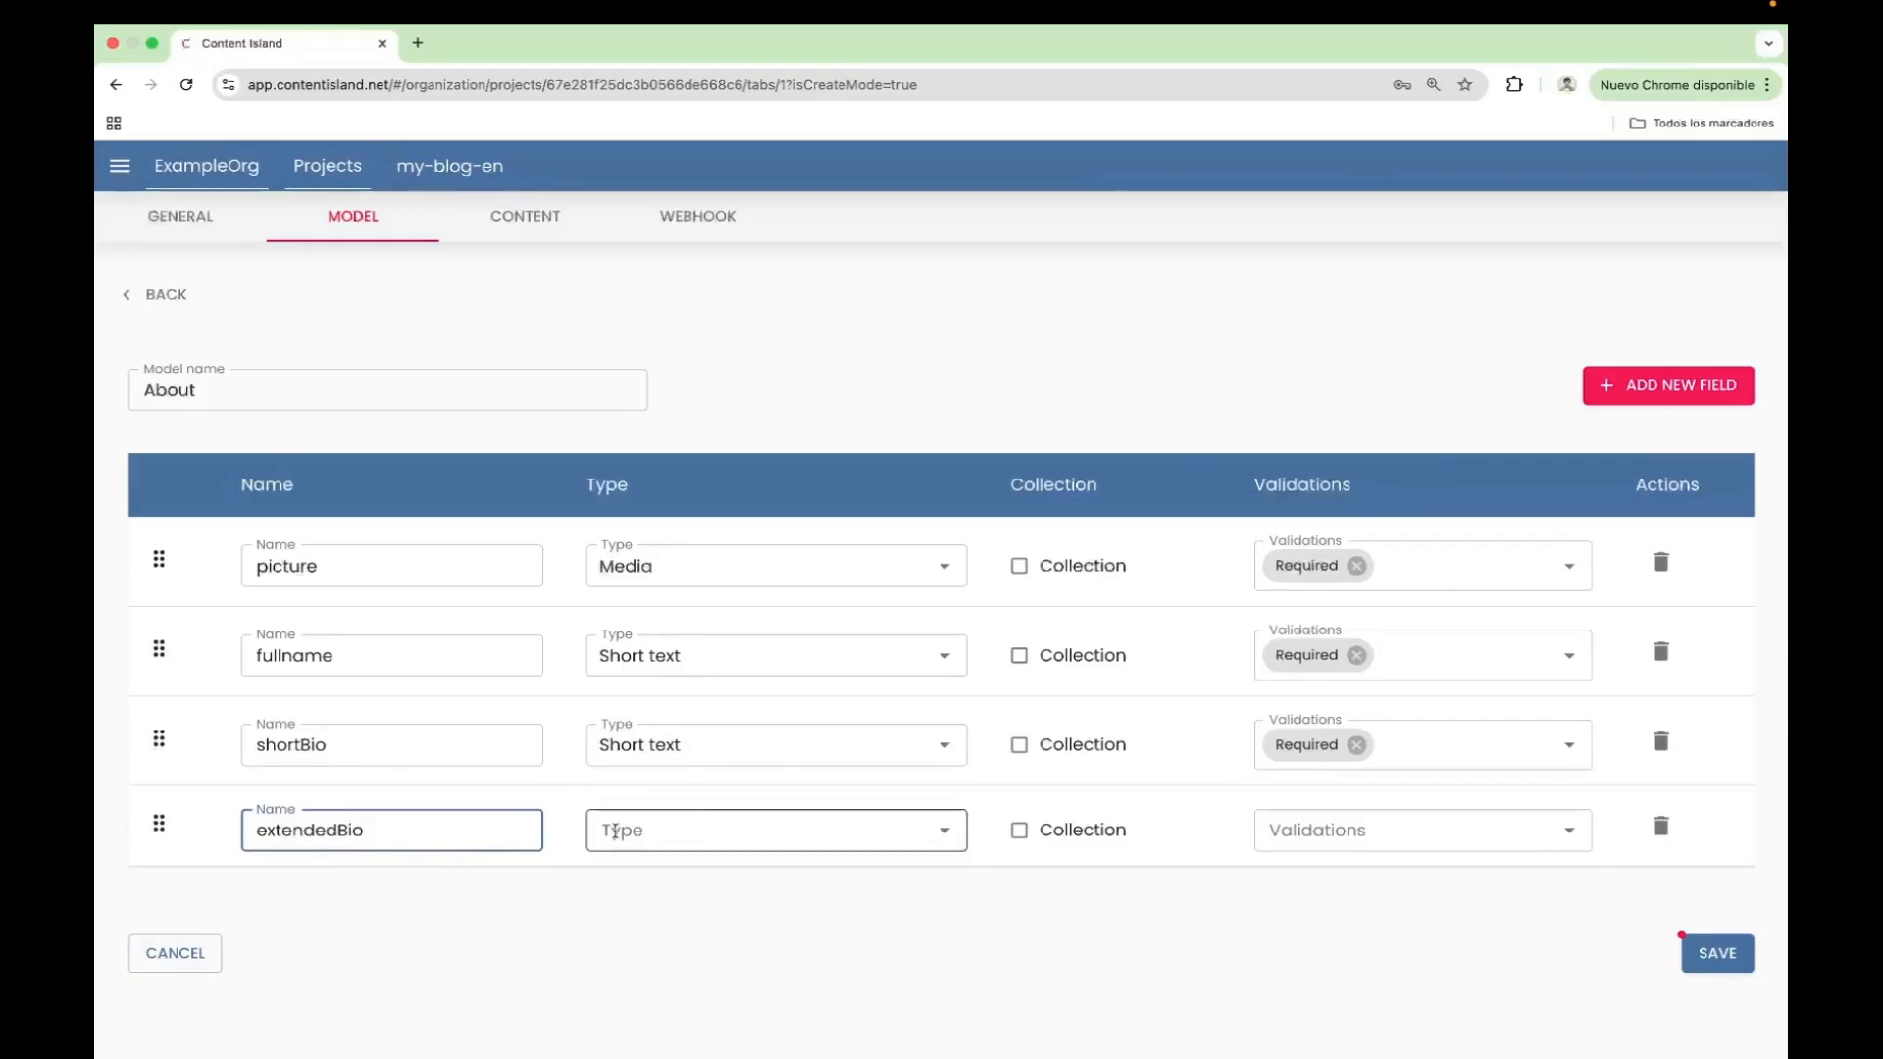
click(716, 840)
click(652, 588)
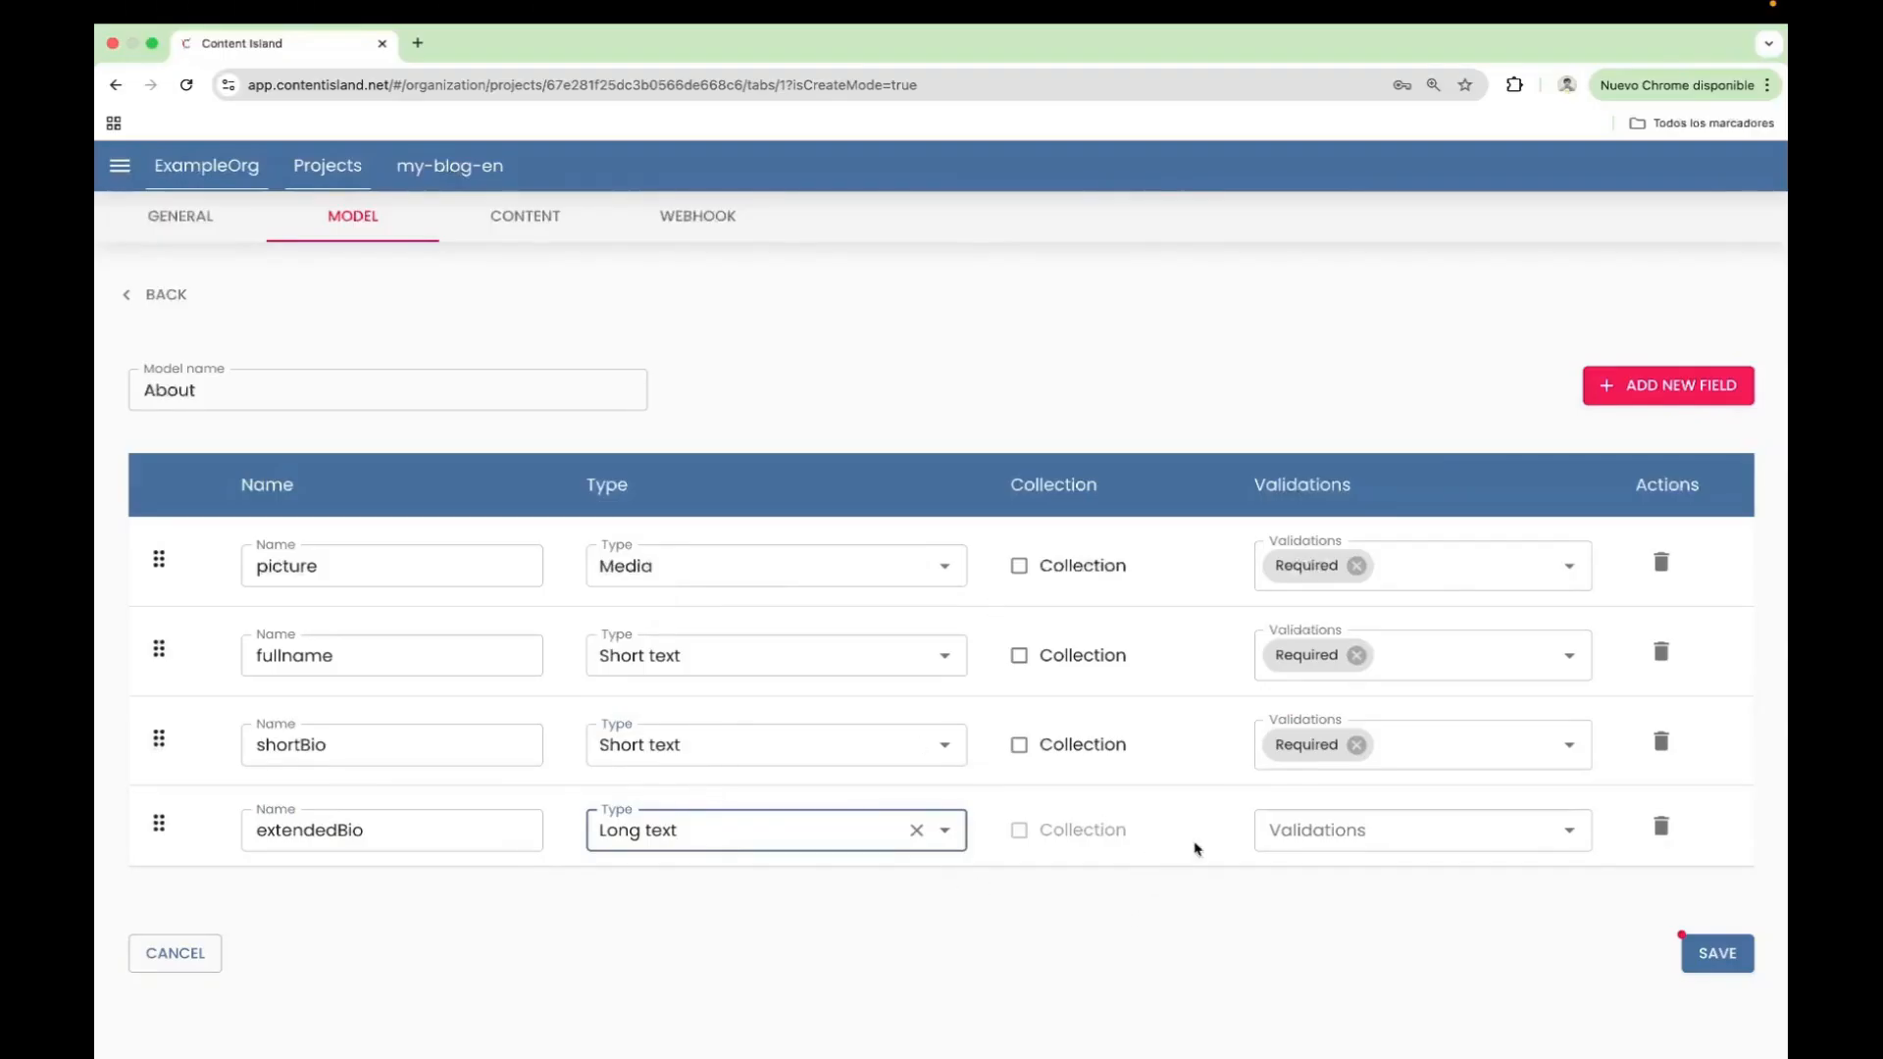
click(1331, 826)
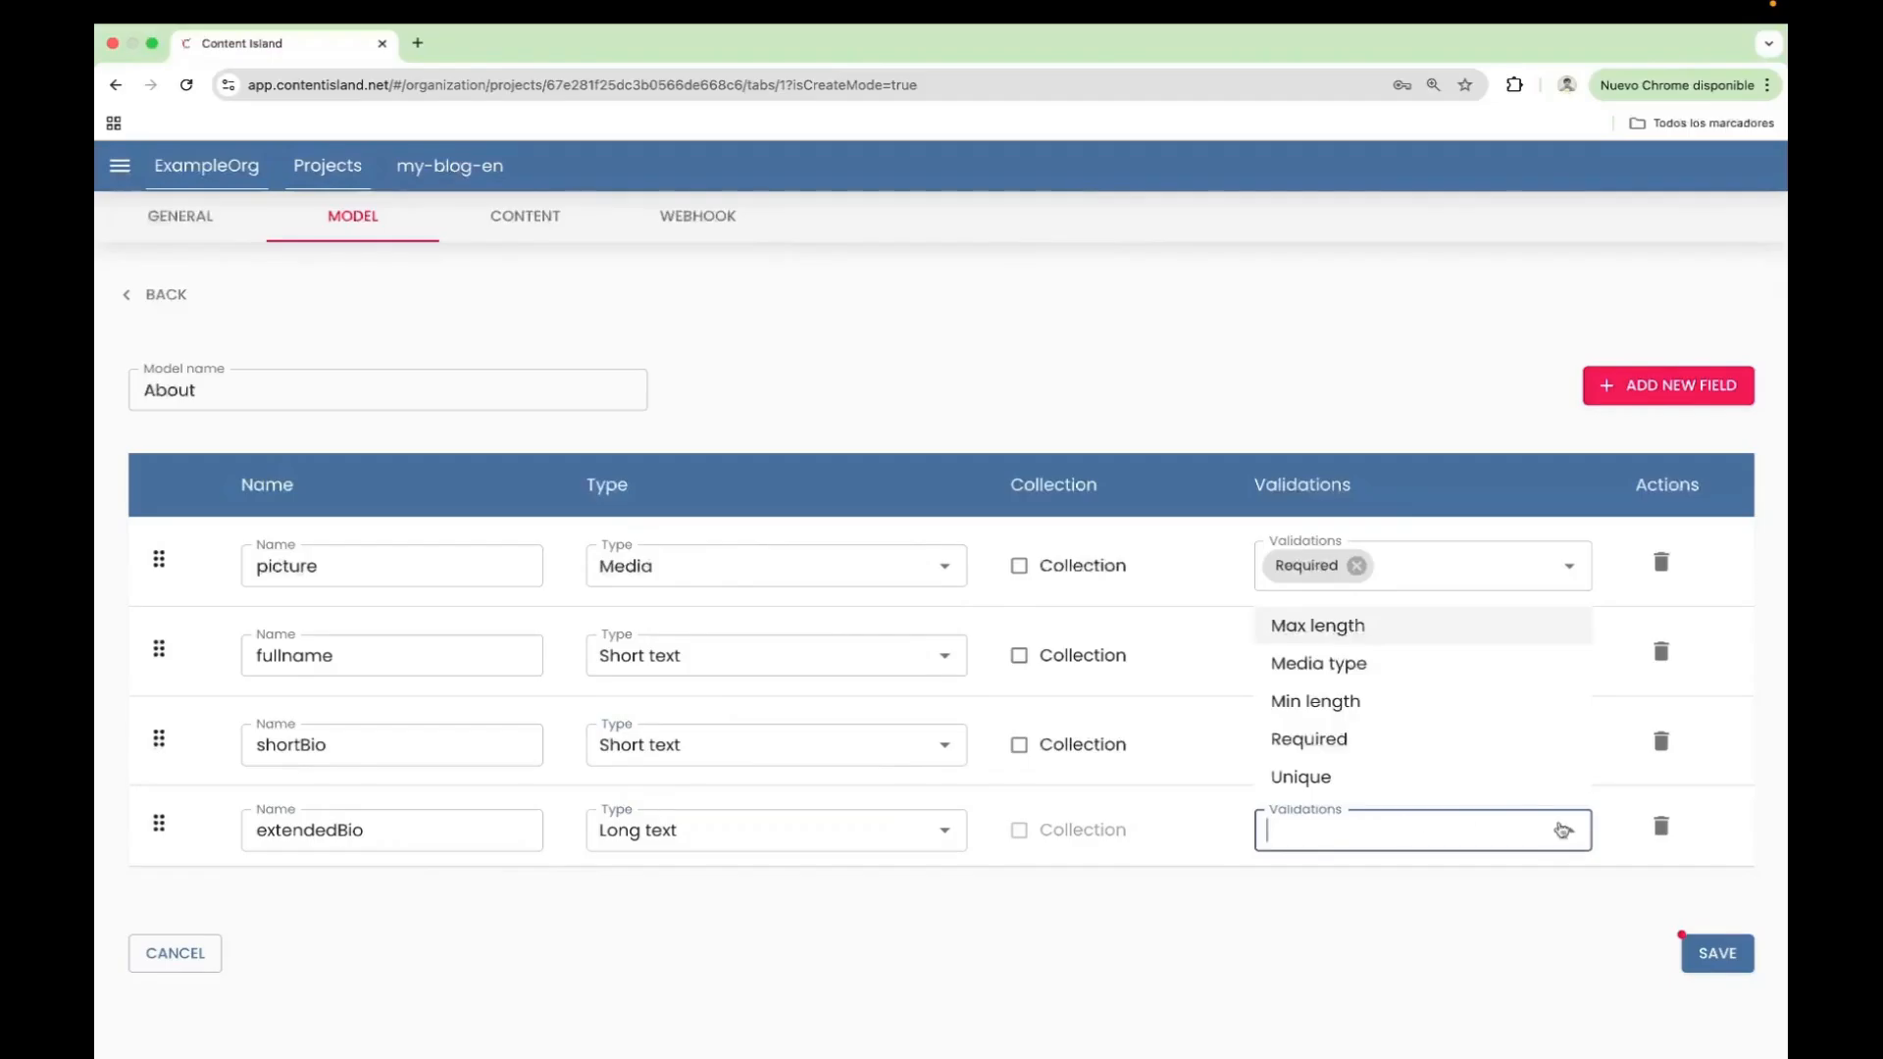
click(1310, 741)
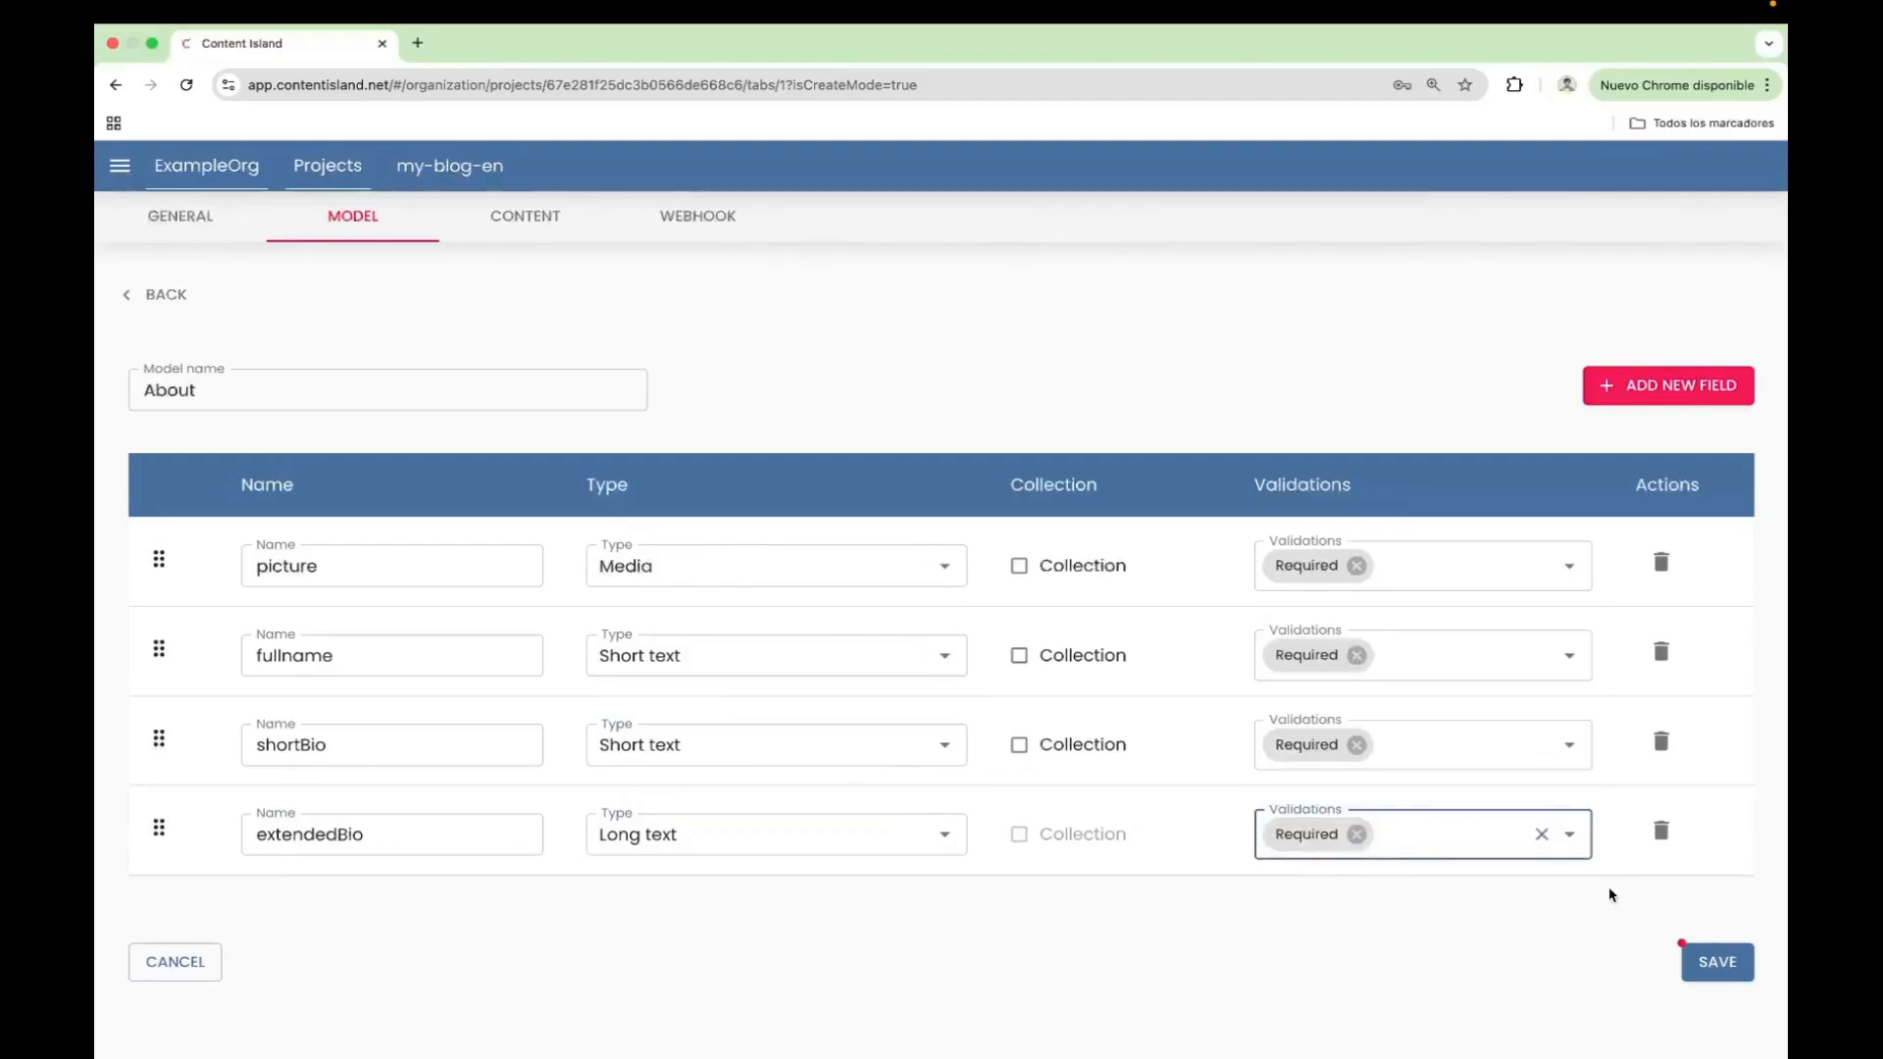
Save the About model
click(1718, 961)
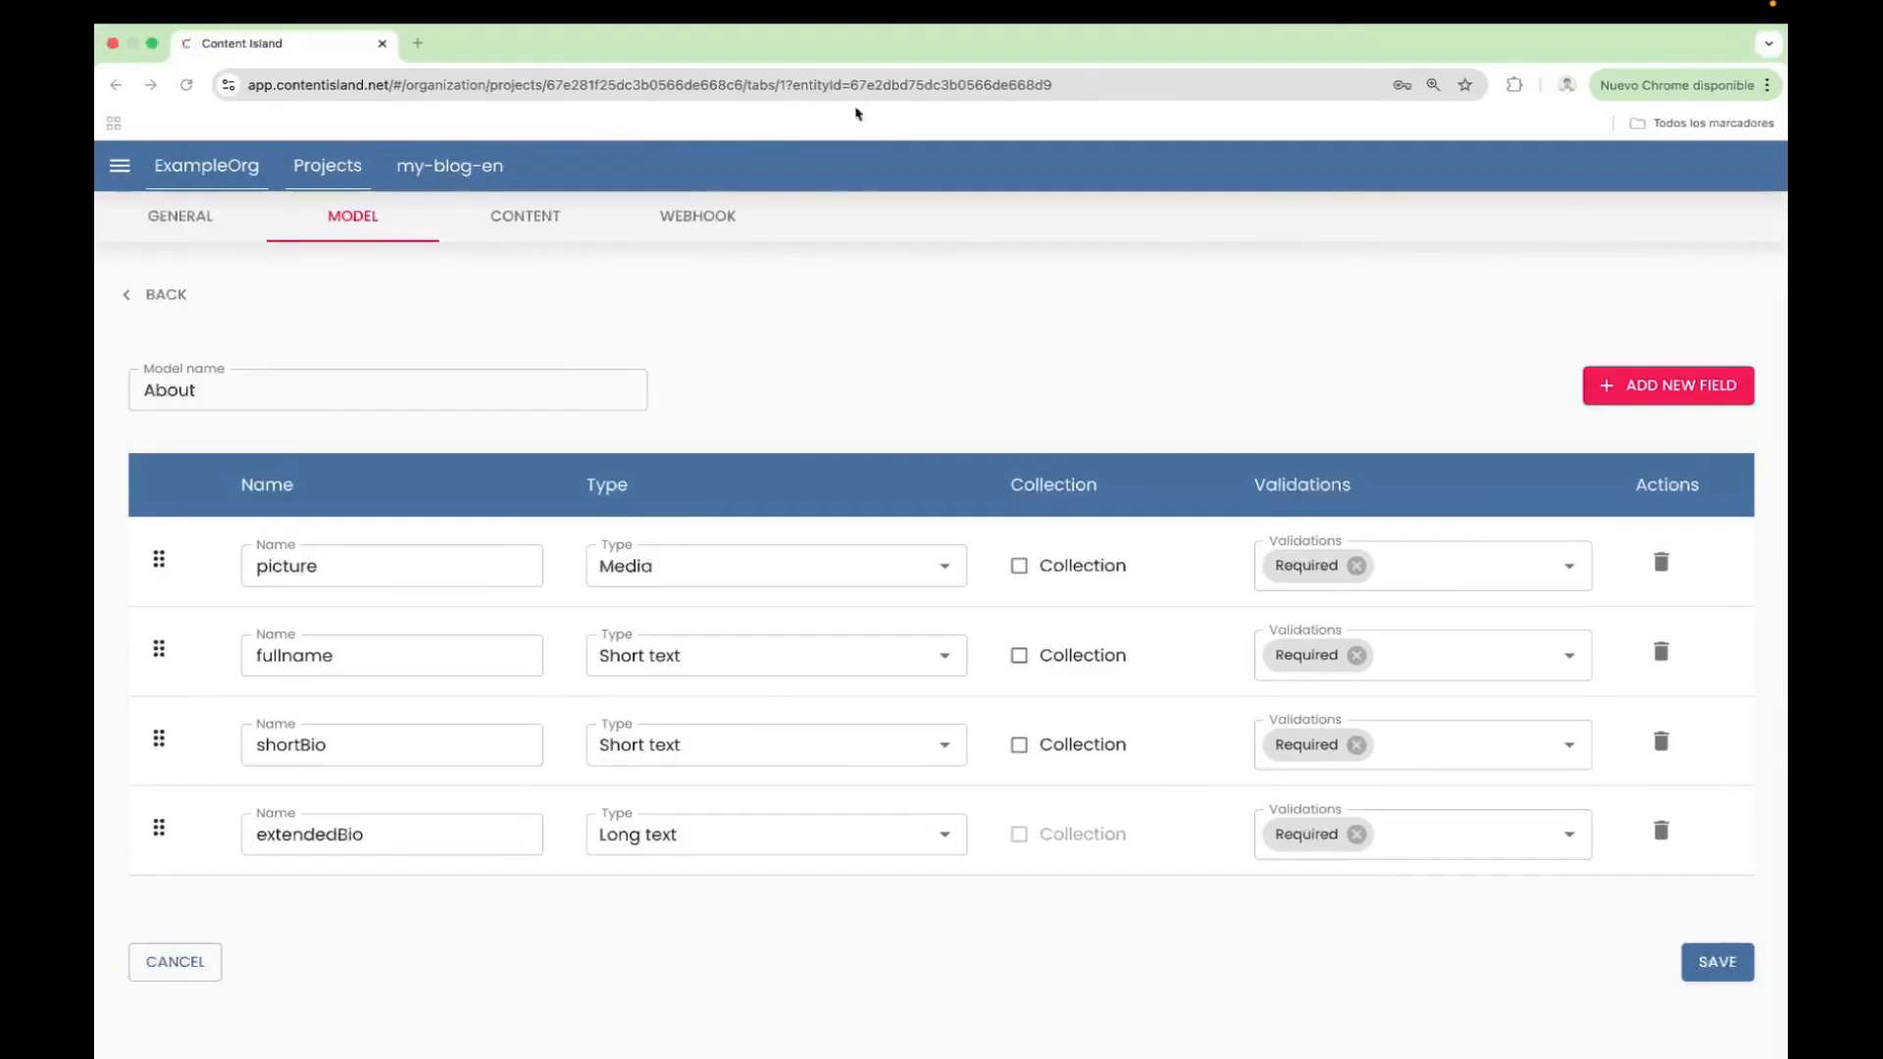
Switch to the blog site and examine which pieces of content make up the React Alicante 2024 post, from header image to author line
key(ctrl+Left)
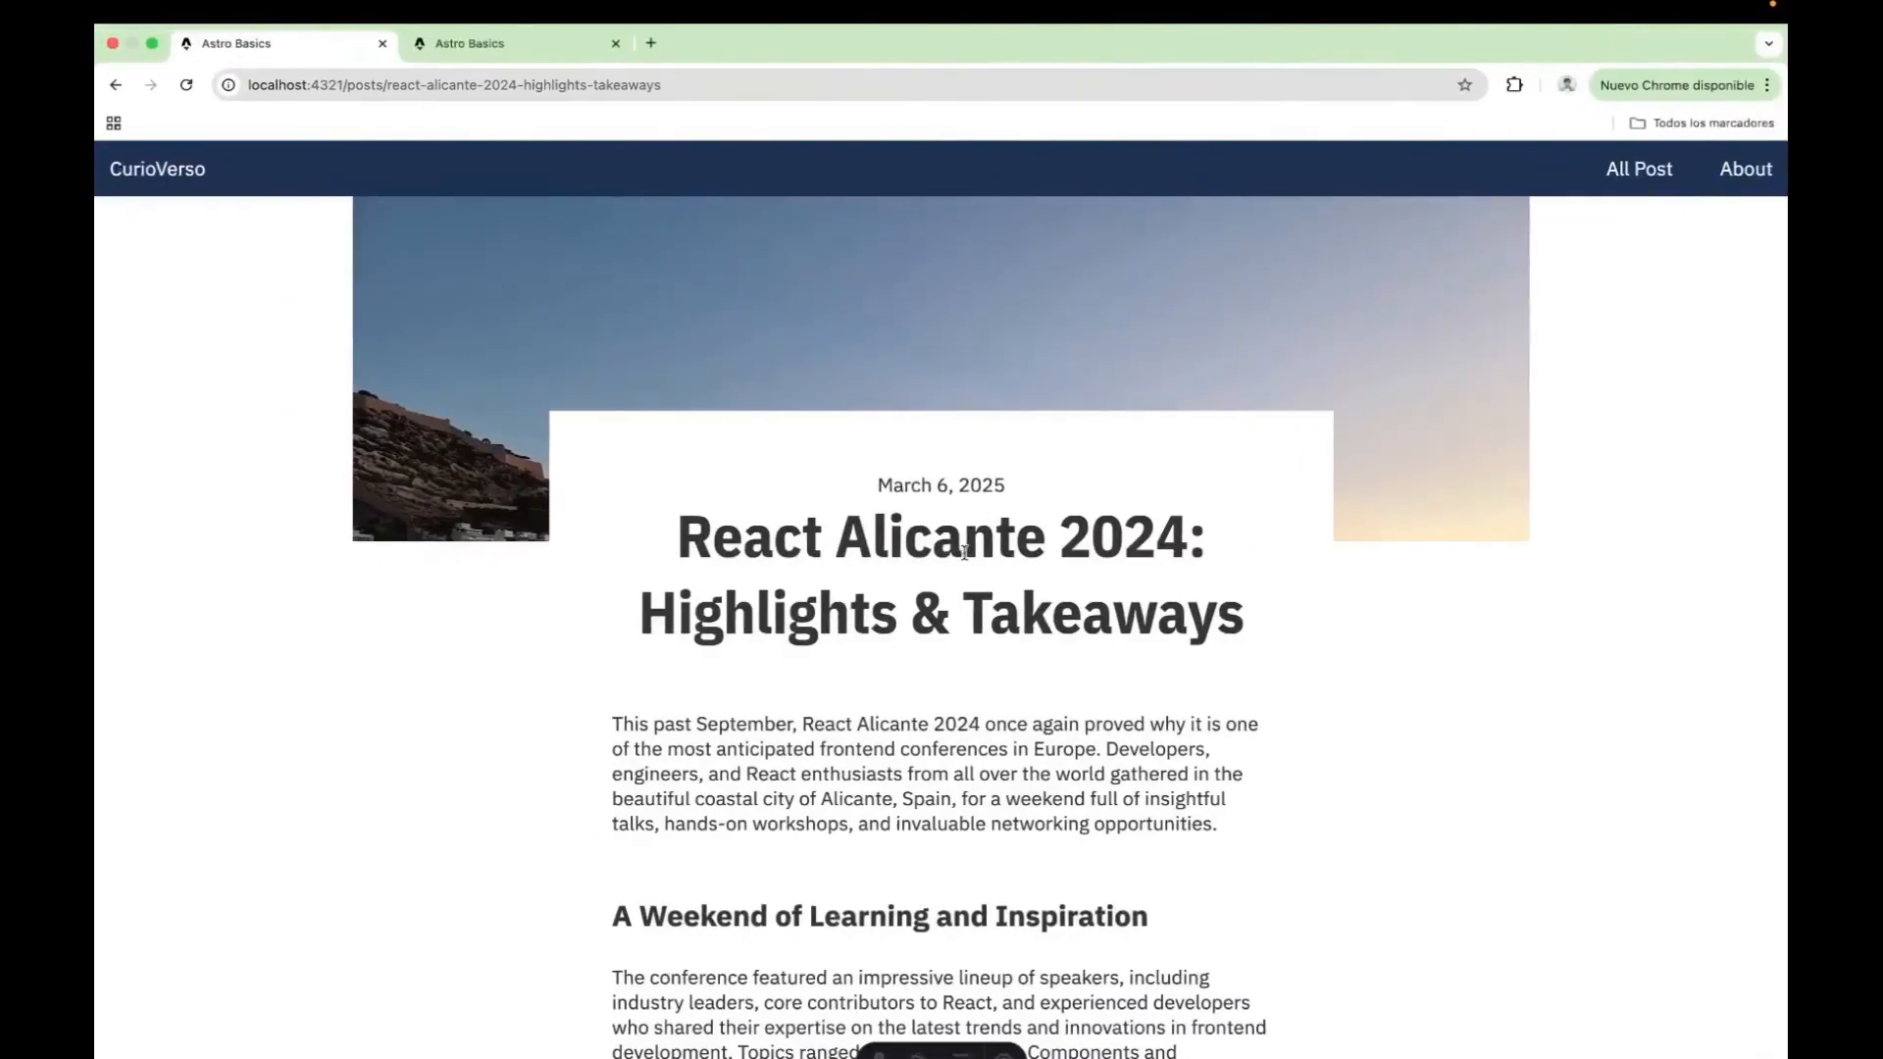
scroll(873, 752, down, 15)
drag(797, 842, 727, 825)
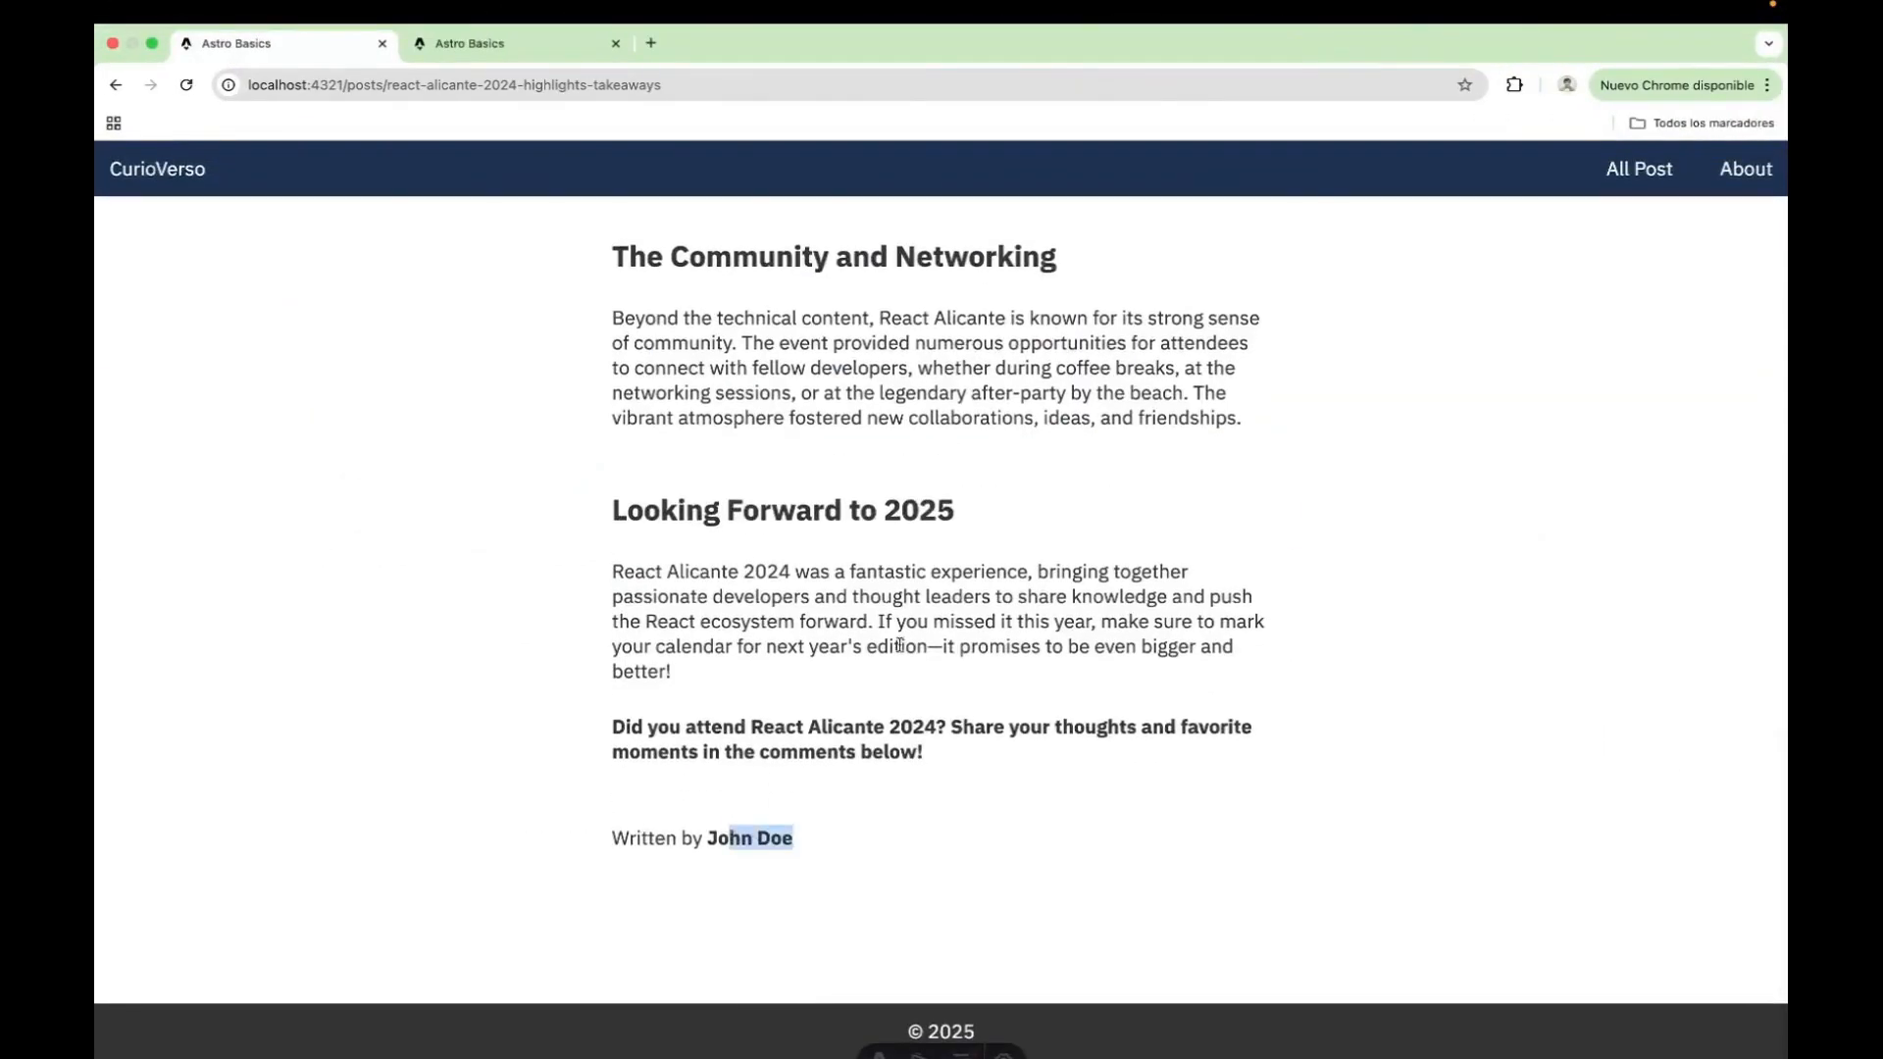
scroll(899, 644, up, 15)
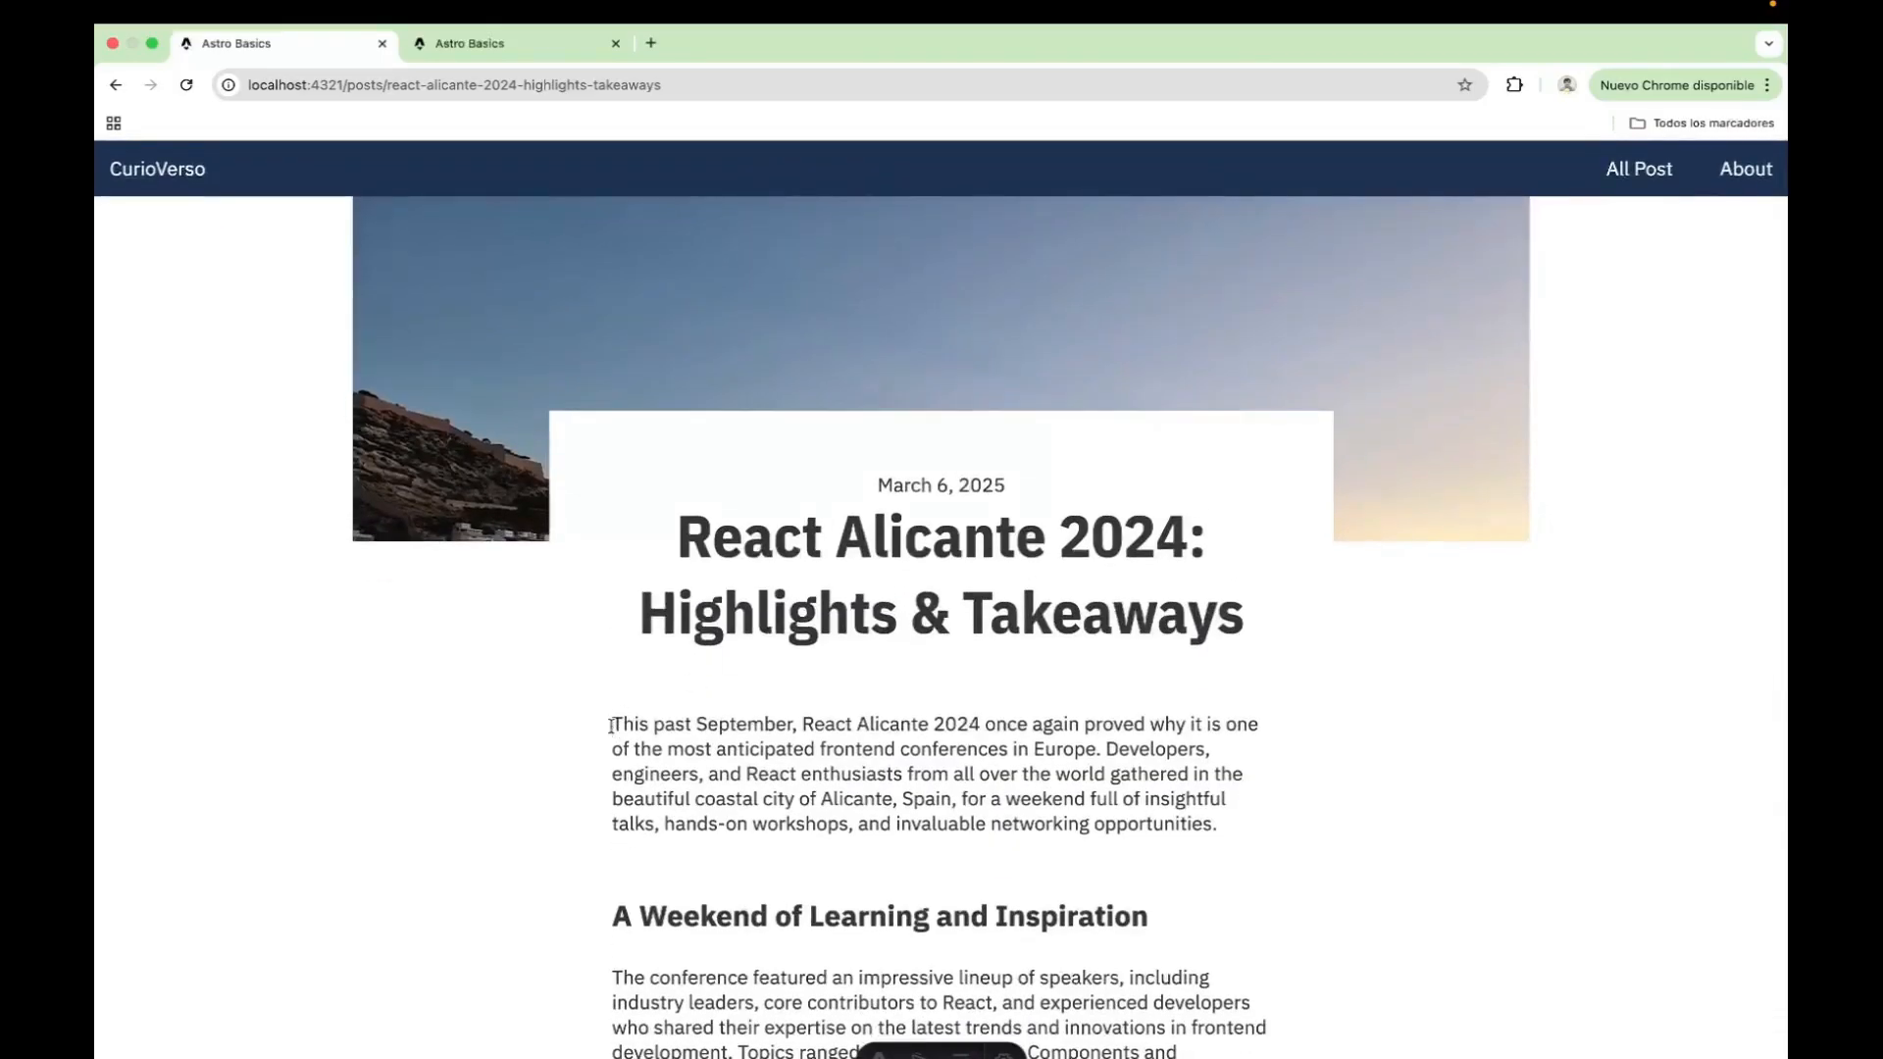
drag(612, 731, 1231, 806)
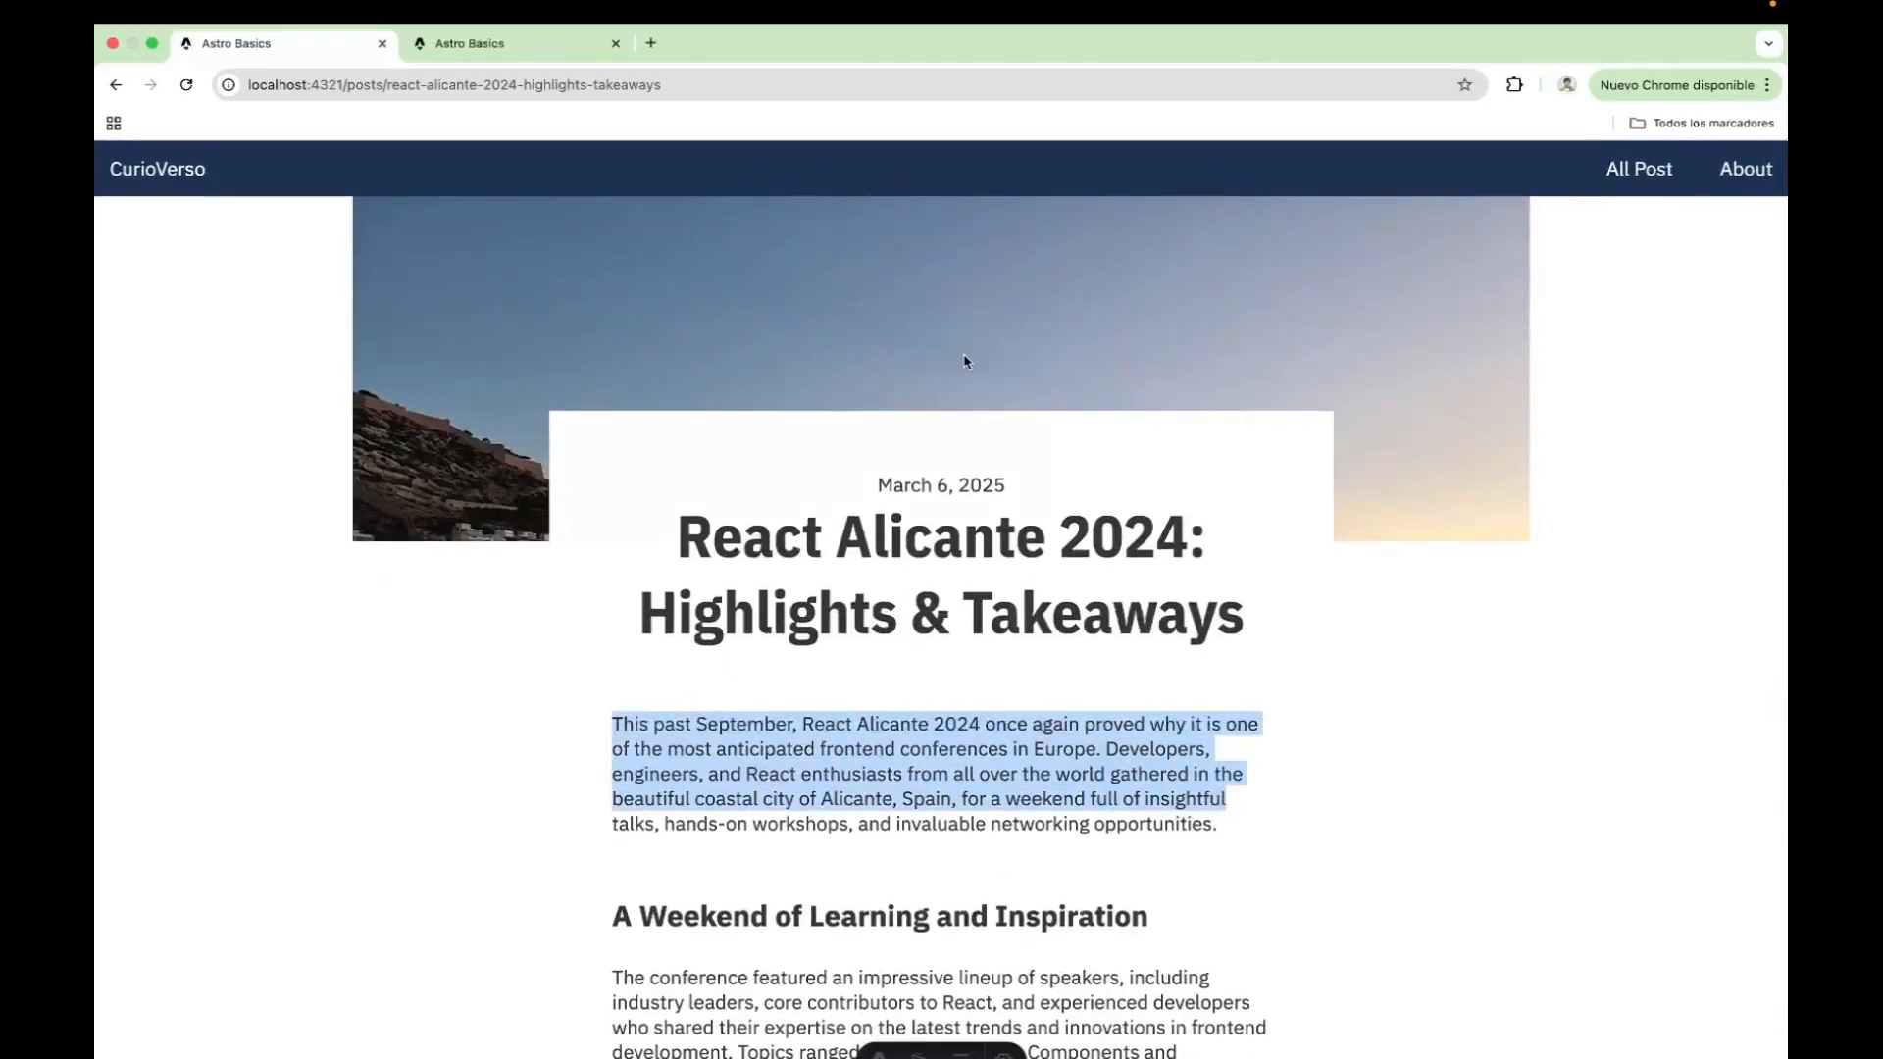
scroll(976, 624, down, 6)
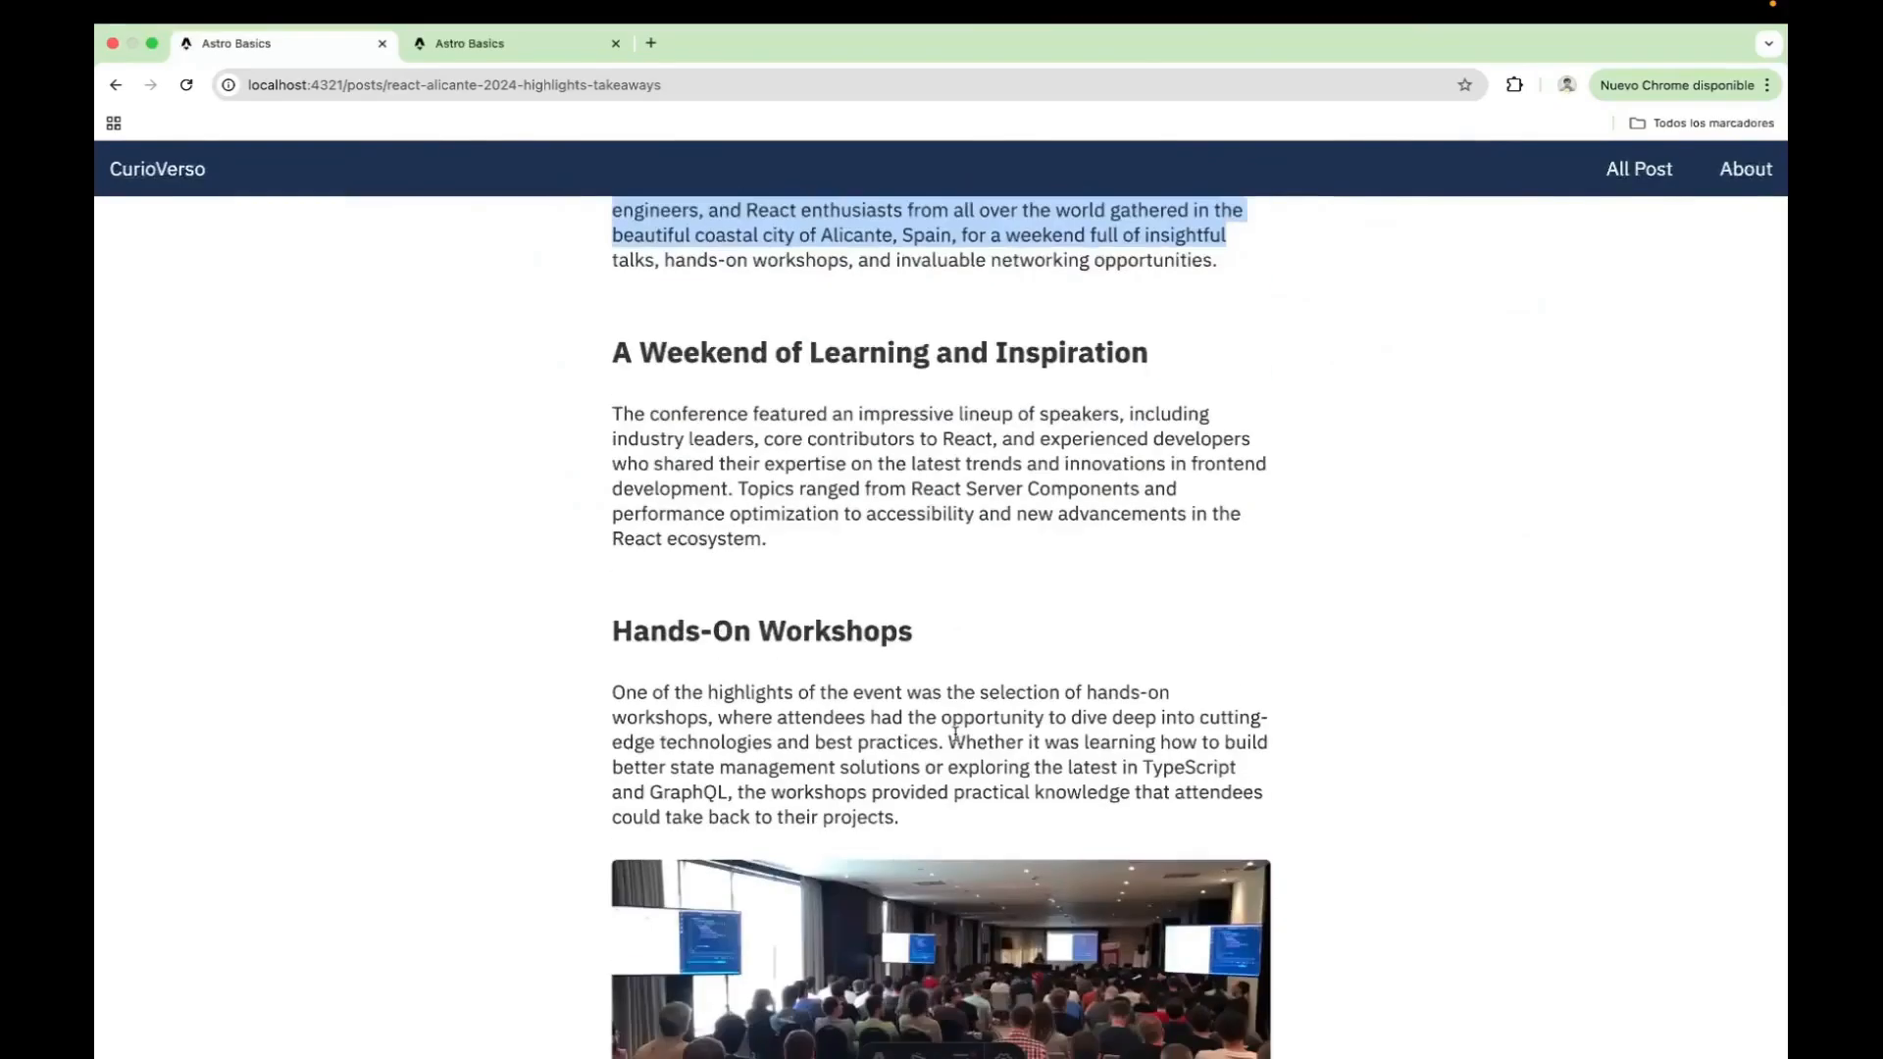
scroll(956, 733, down, 3)
scroll(955, 734, down, 3)
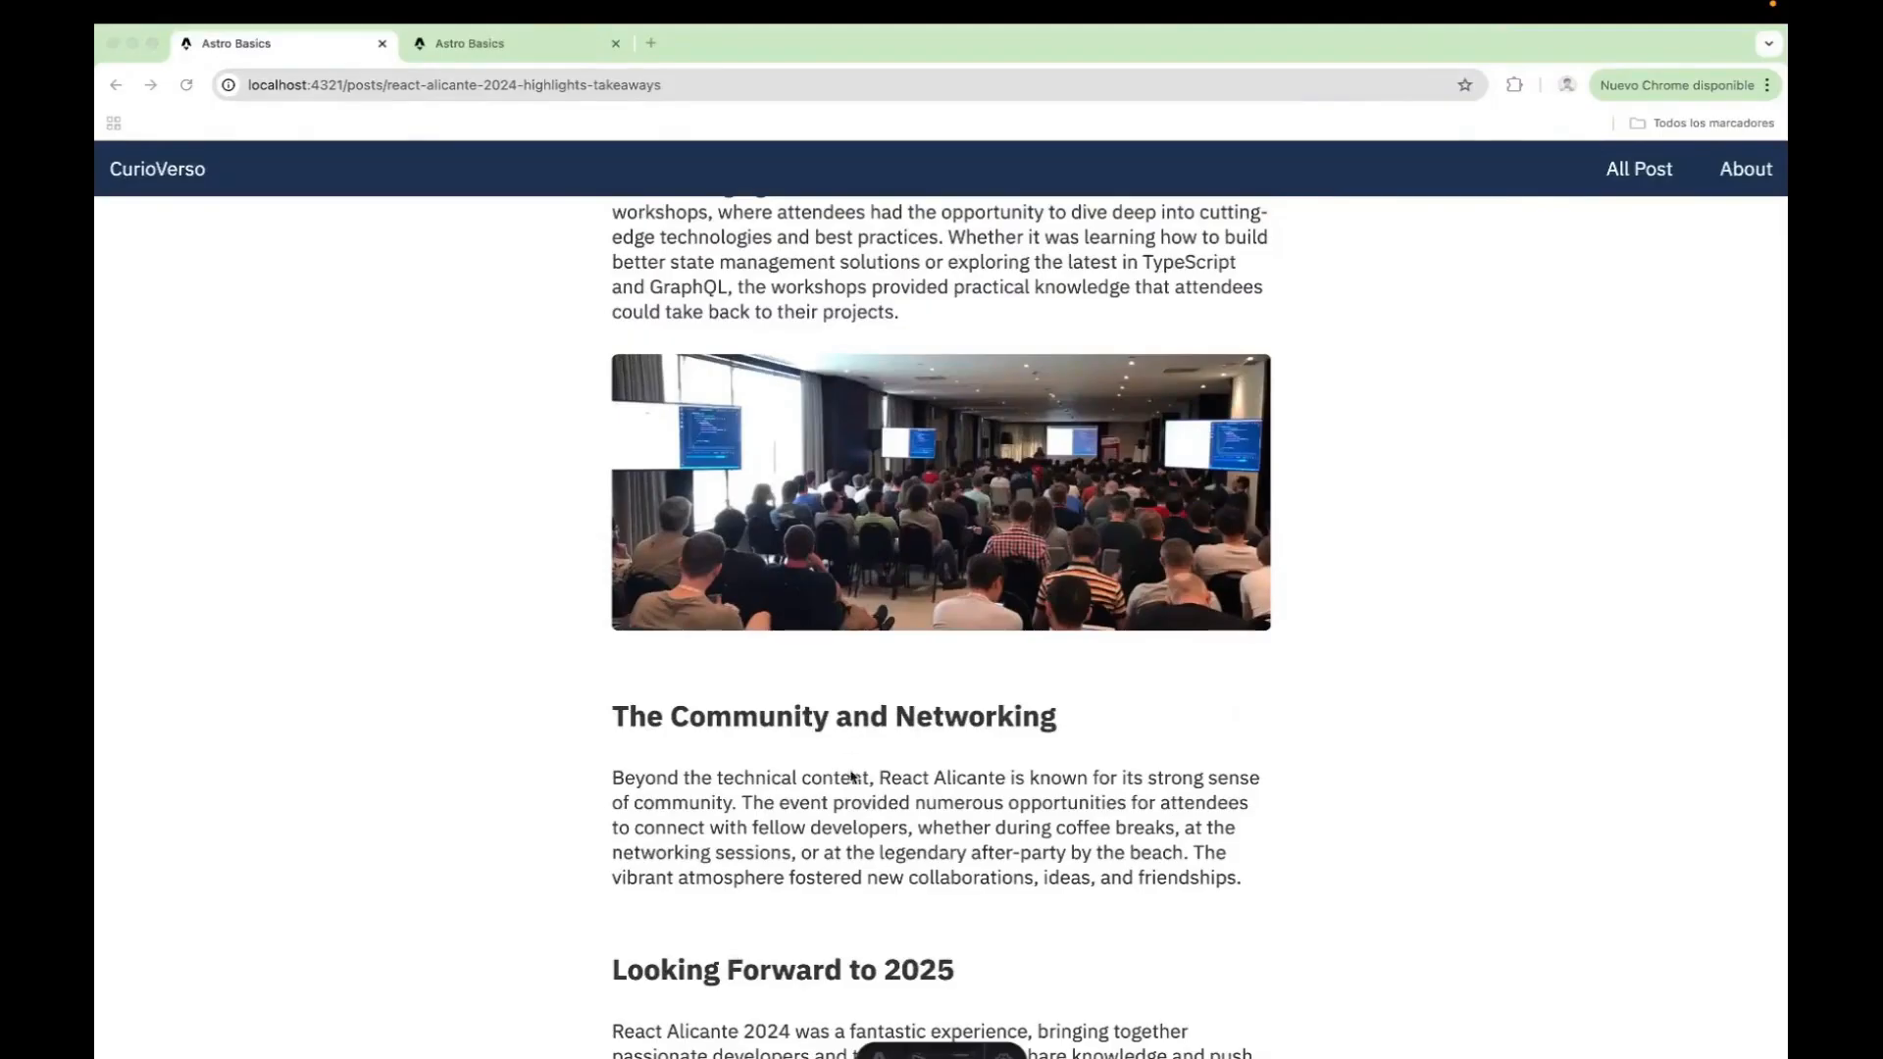
Switch to VS Code, rename the About interface to Post and delete its existing properties
key(ctrl+Left)
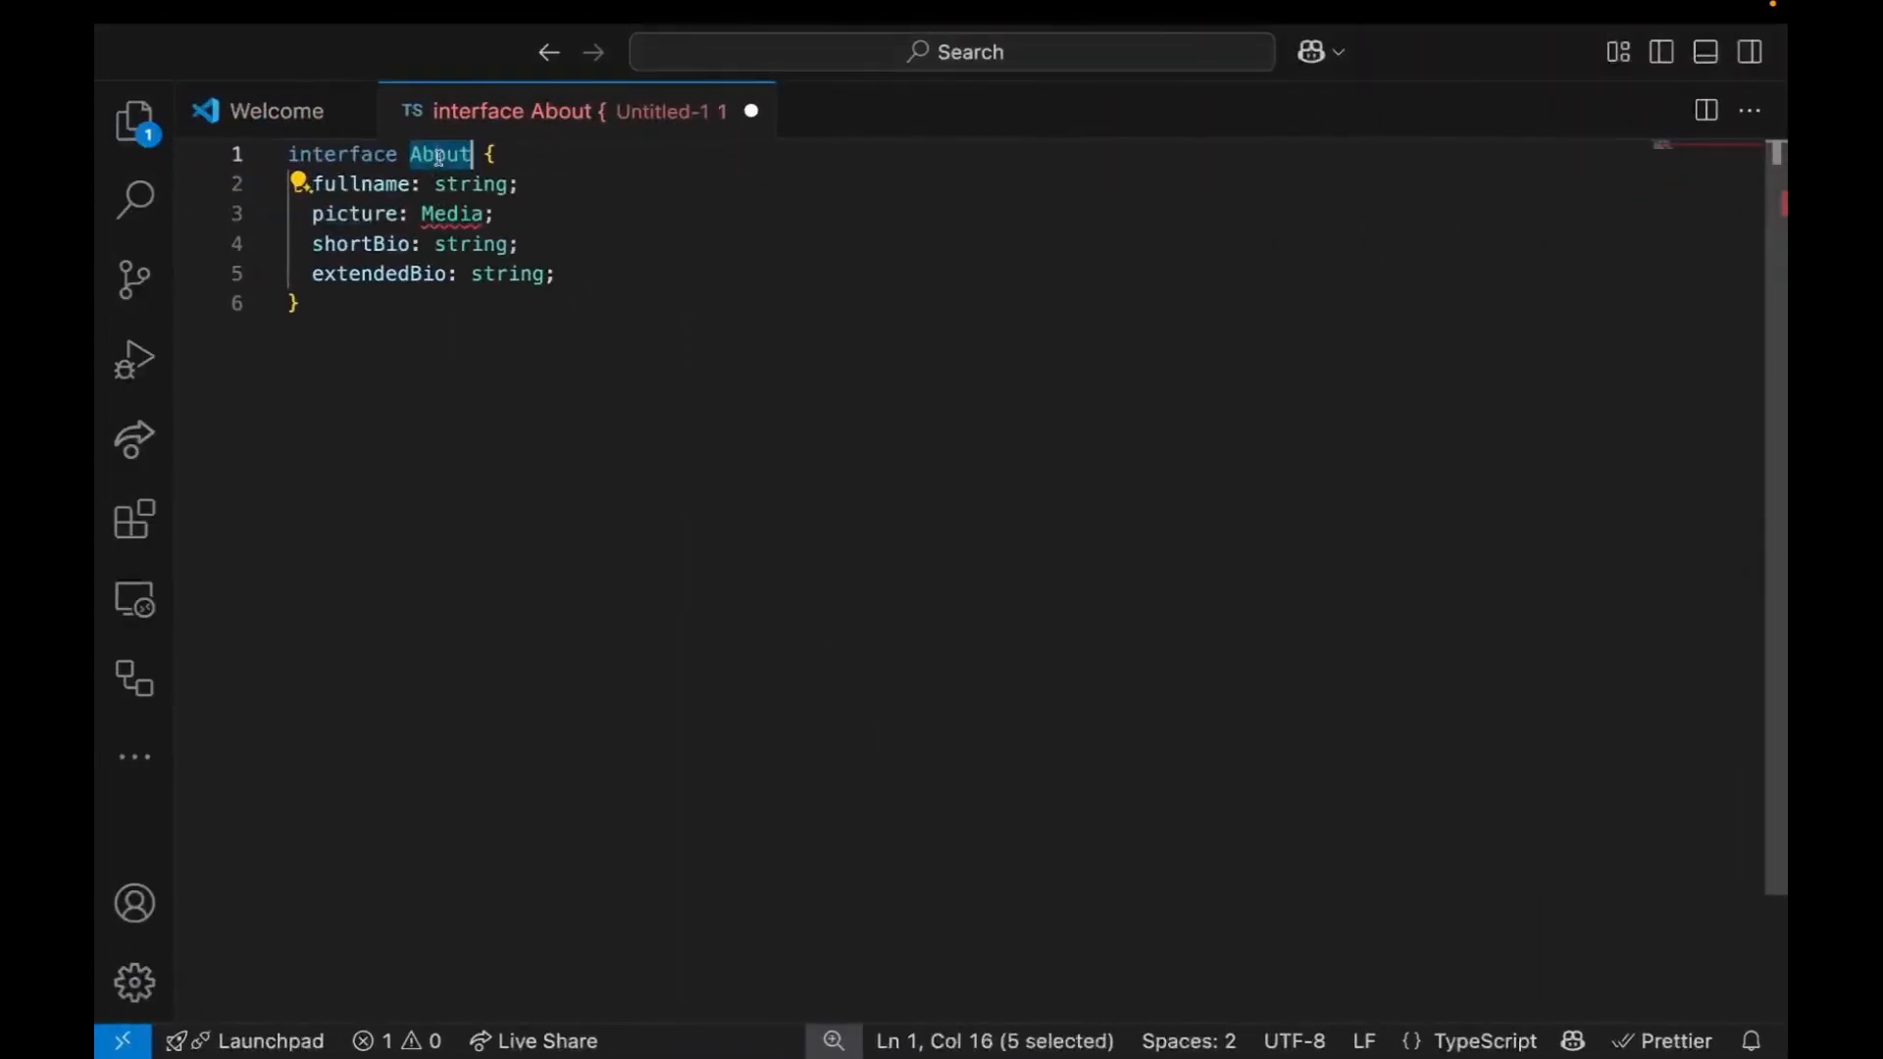
text(Post)
click(421, 275)
drag(572, 276, 292, 184)
key(BackSpace)
key(Tab)
Add a title property of type string to the Post interface
text(title :String)
key(BackSpace)
key(BackSpace)
key(BackSpace)
key(BackSpace)
key(BackSpace)
key(BackSpace)
text(string;)
key(Return)
Add the properties date of type Date, author of type string and summary of type string to the Post interface
text(date)
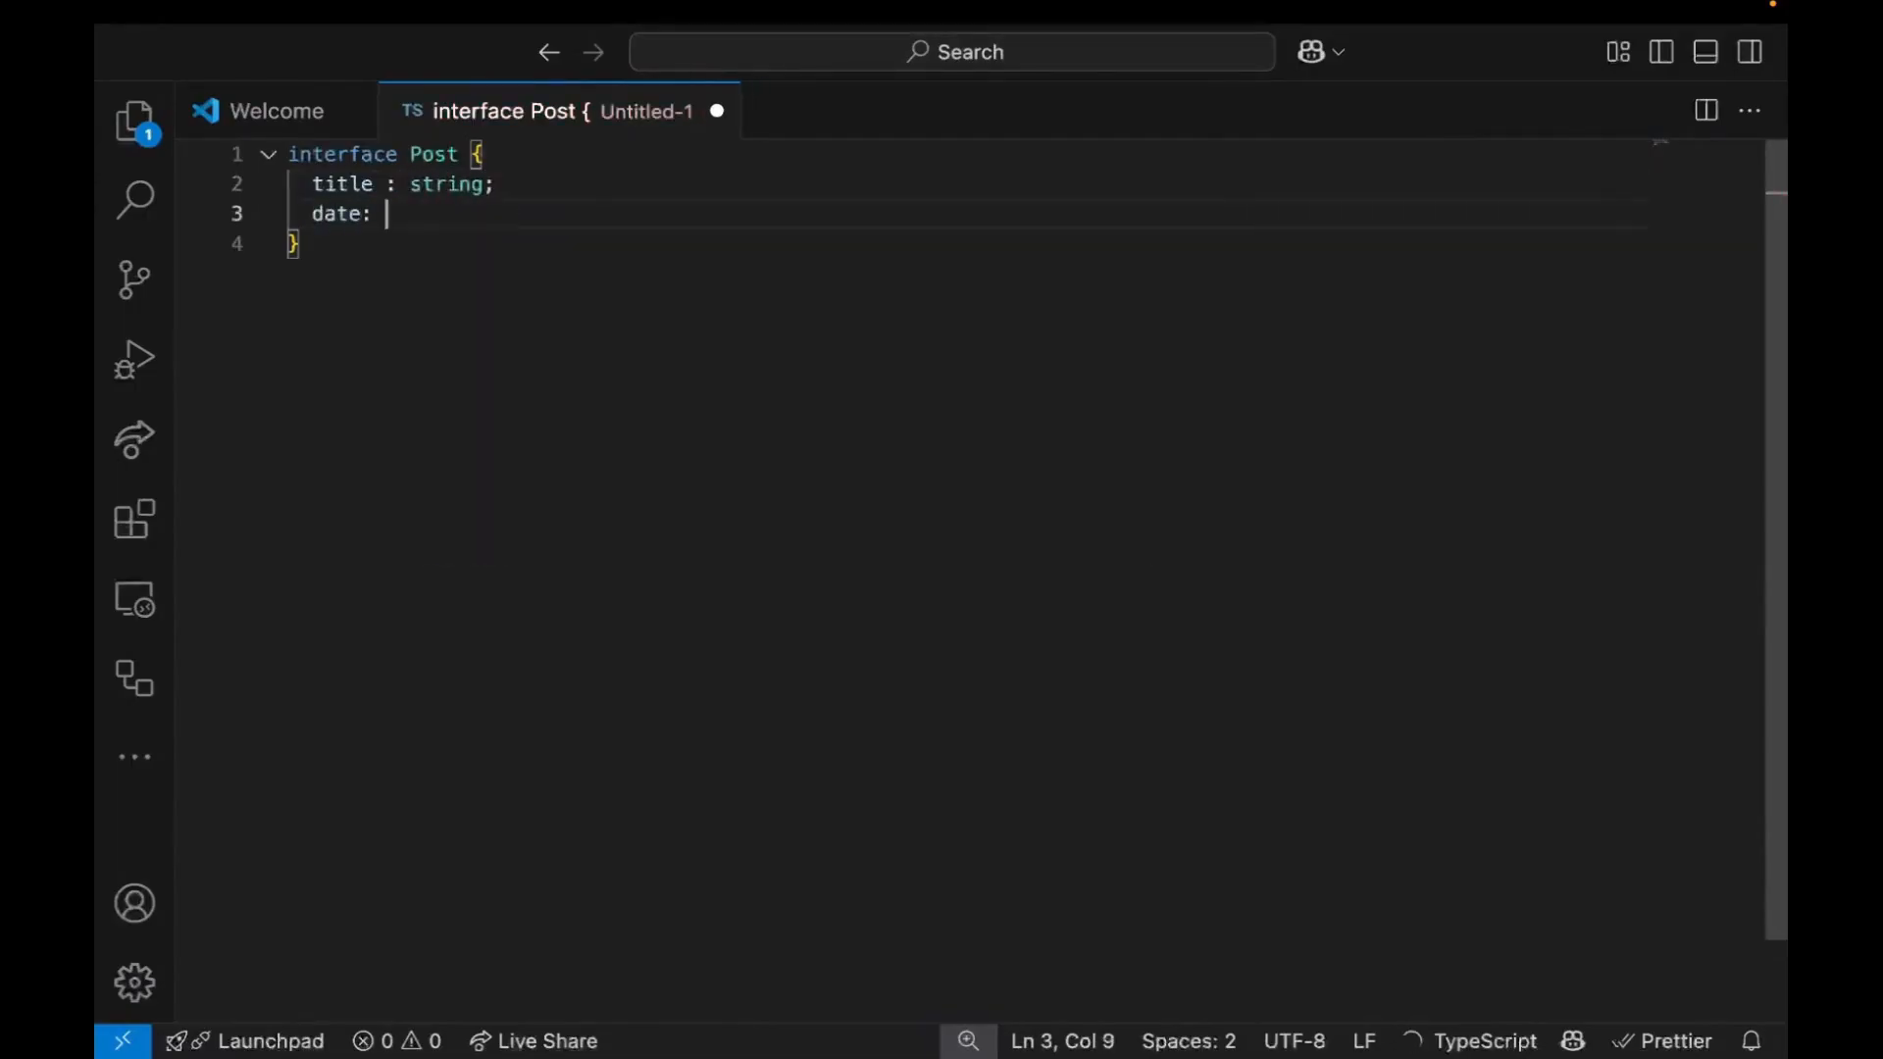
text(: Date;)
key(Return)
text(author: string;)
key(Return)
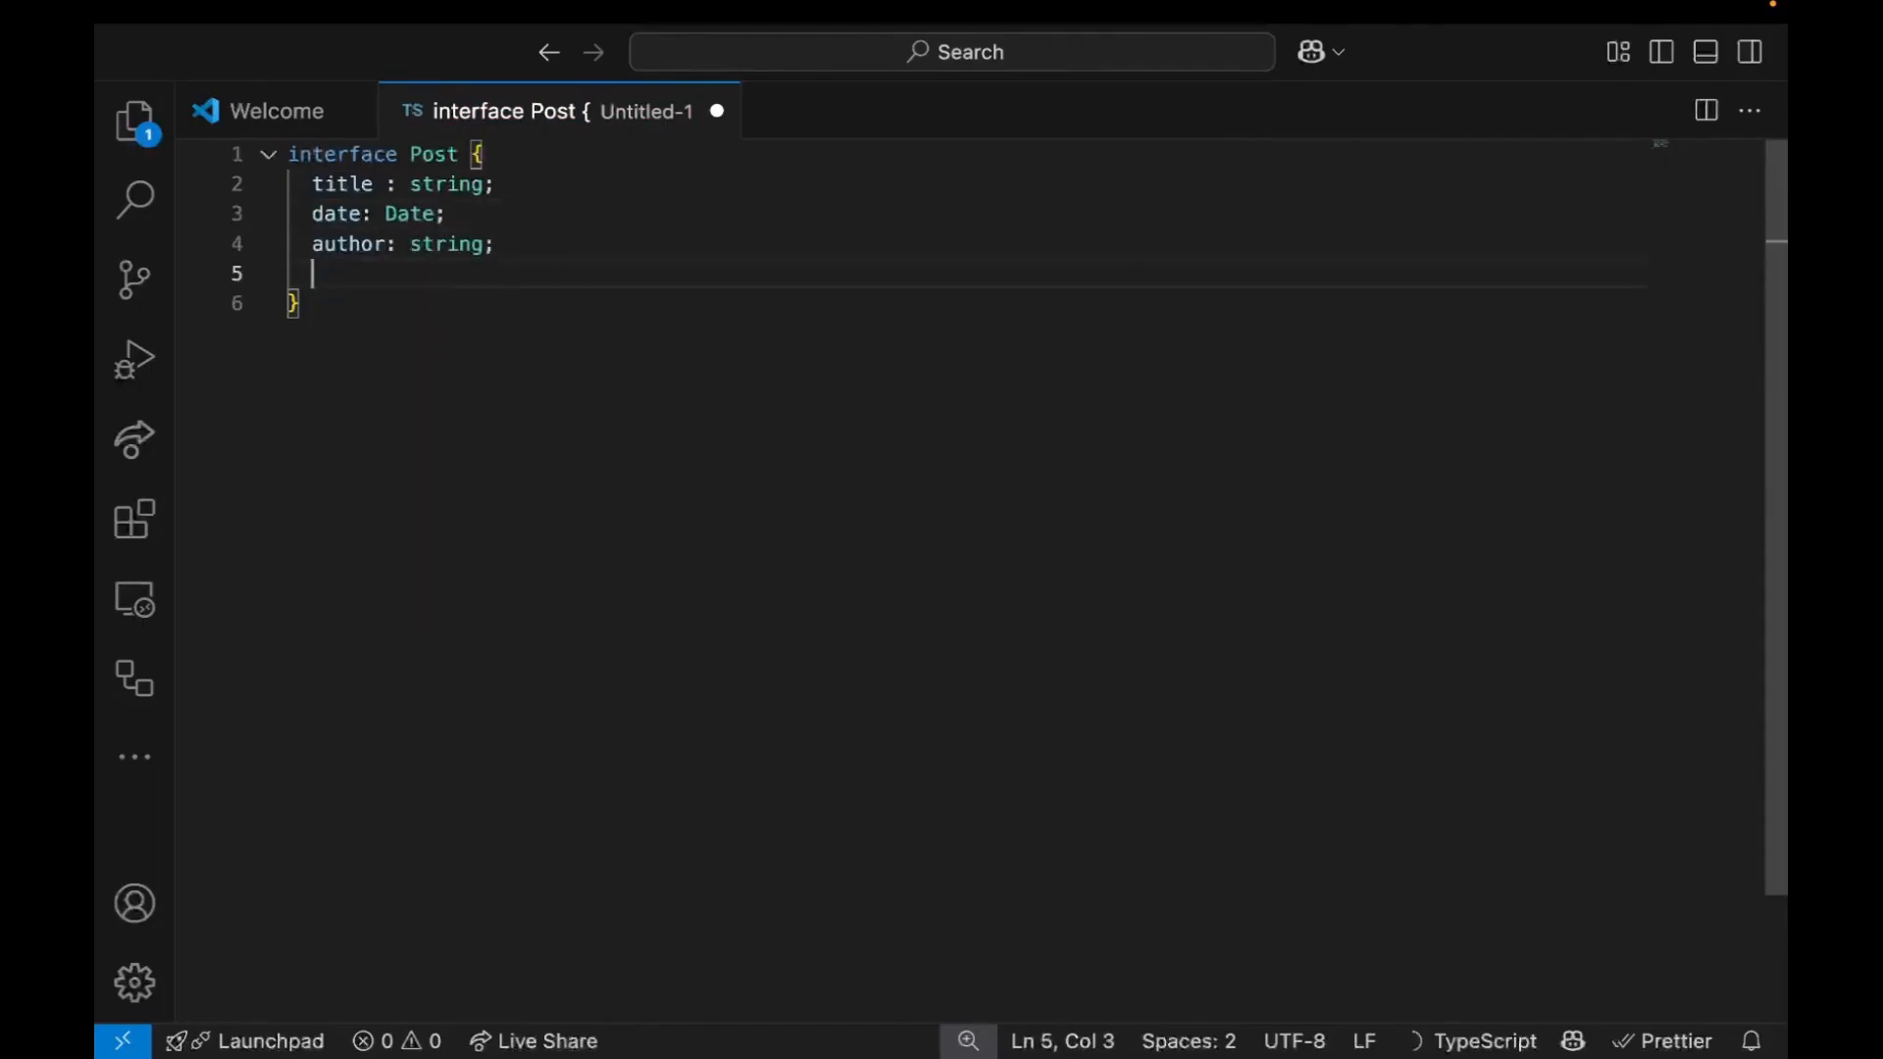
text(summary: string;)
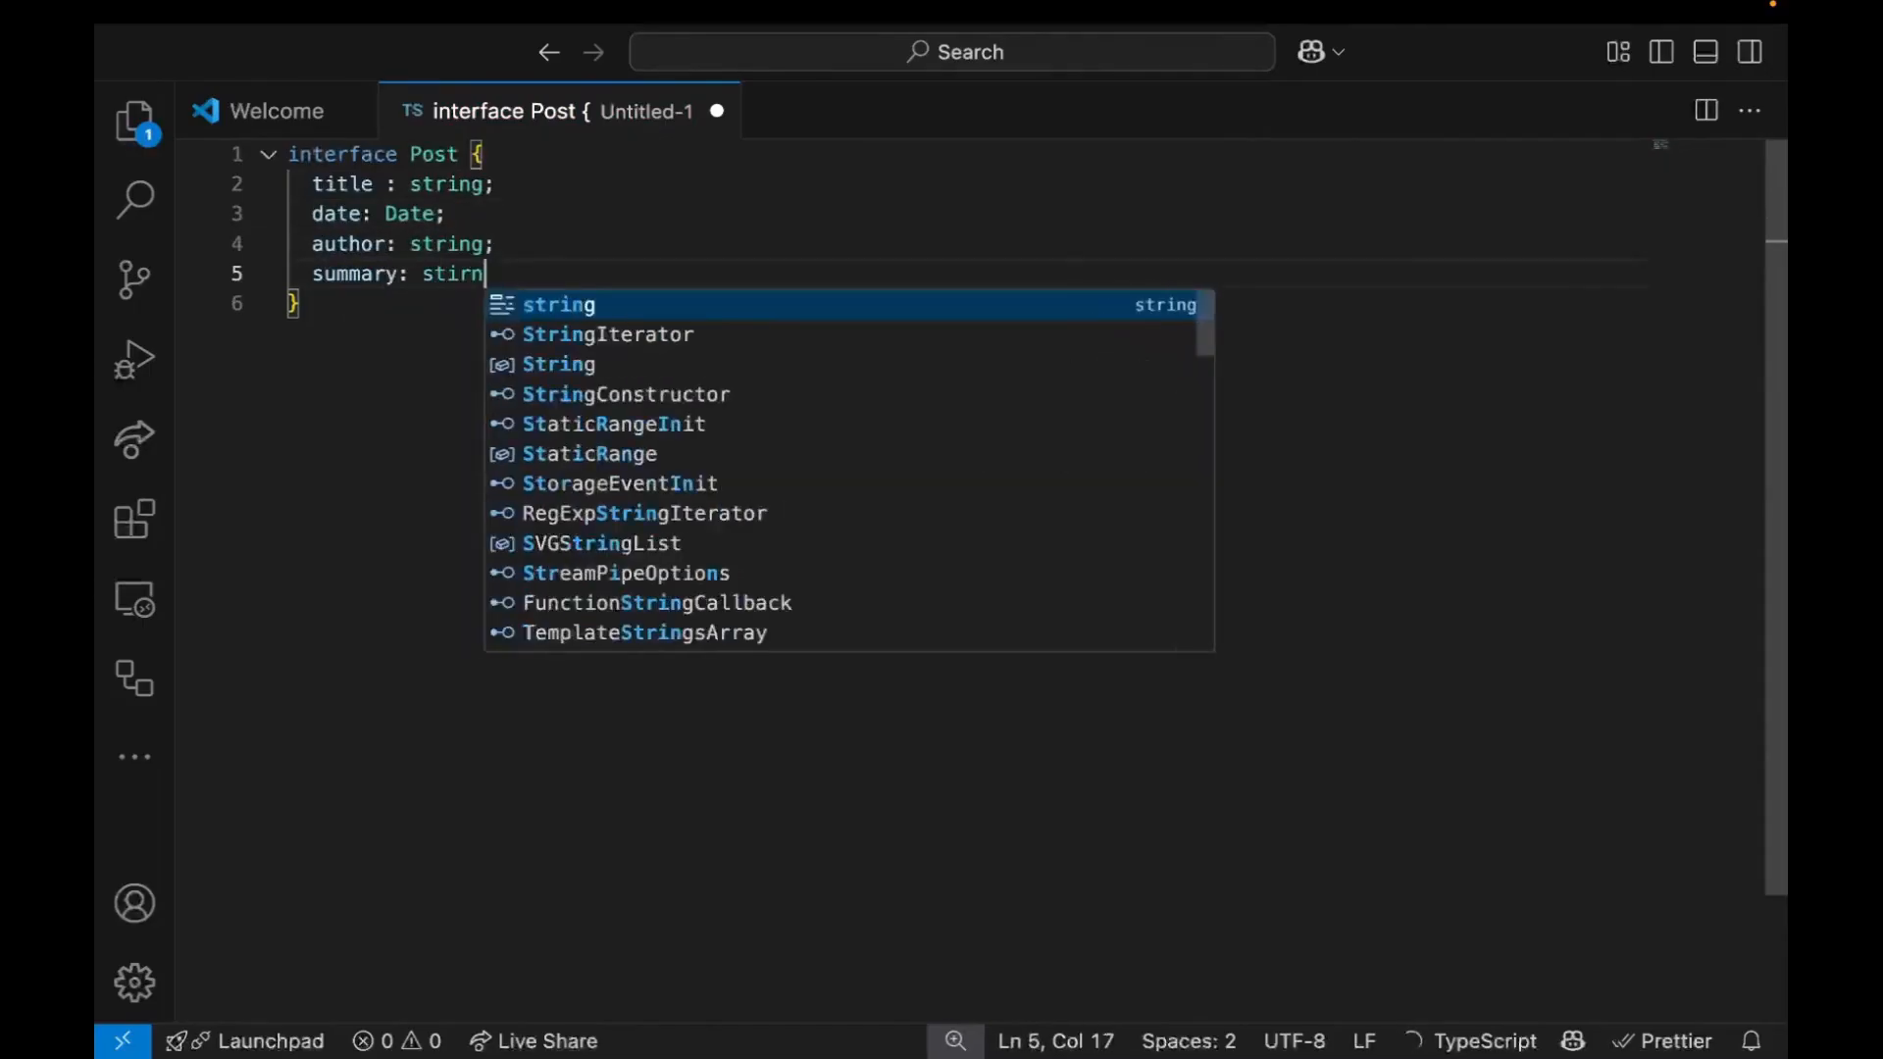
key(Return)
Add an image property of type Media below summary in the Post interface
text(ima)
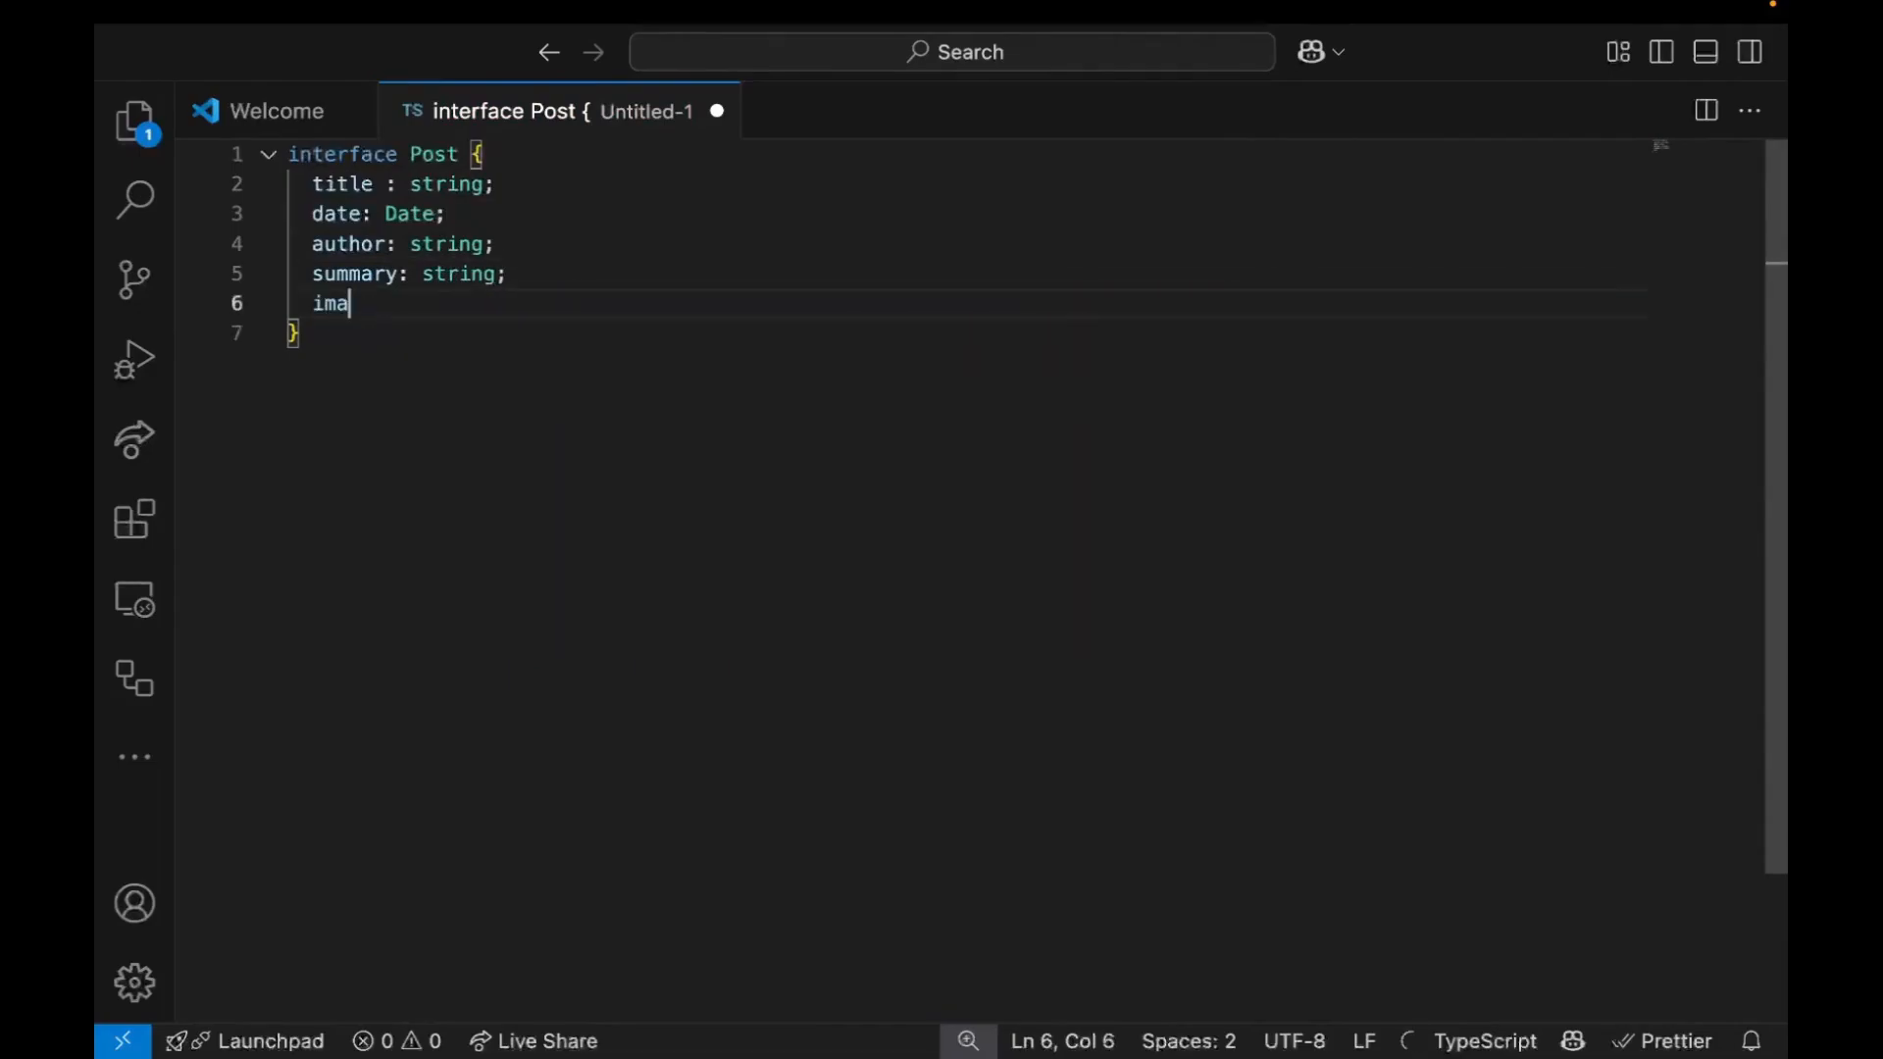
text(ge: medi)
key(Tab)
text(;)
key(BackSpace)
key(BackSpace)
key(BackSpace)
key(BackSpace)
key(BackSpace)
key(BackSpace)
key(BackSpace)
key(BackSpace)
key(BackSpace)
key(BackSpace)
key(BackSpace)
key(BackSpace)
key(BackSpace)
key(BackSpace)
key(BackSpace)
key(BackSpace)
key(BackSpace)
key(BackSpace)
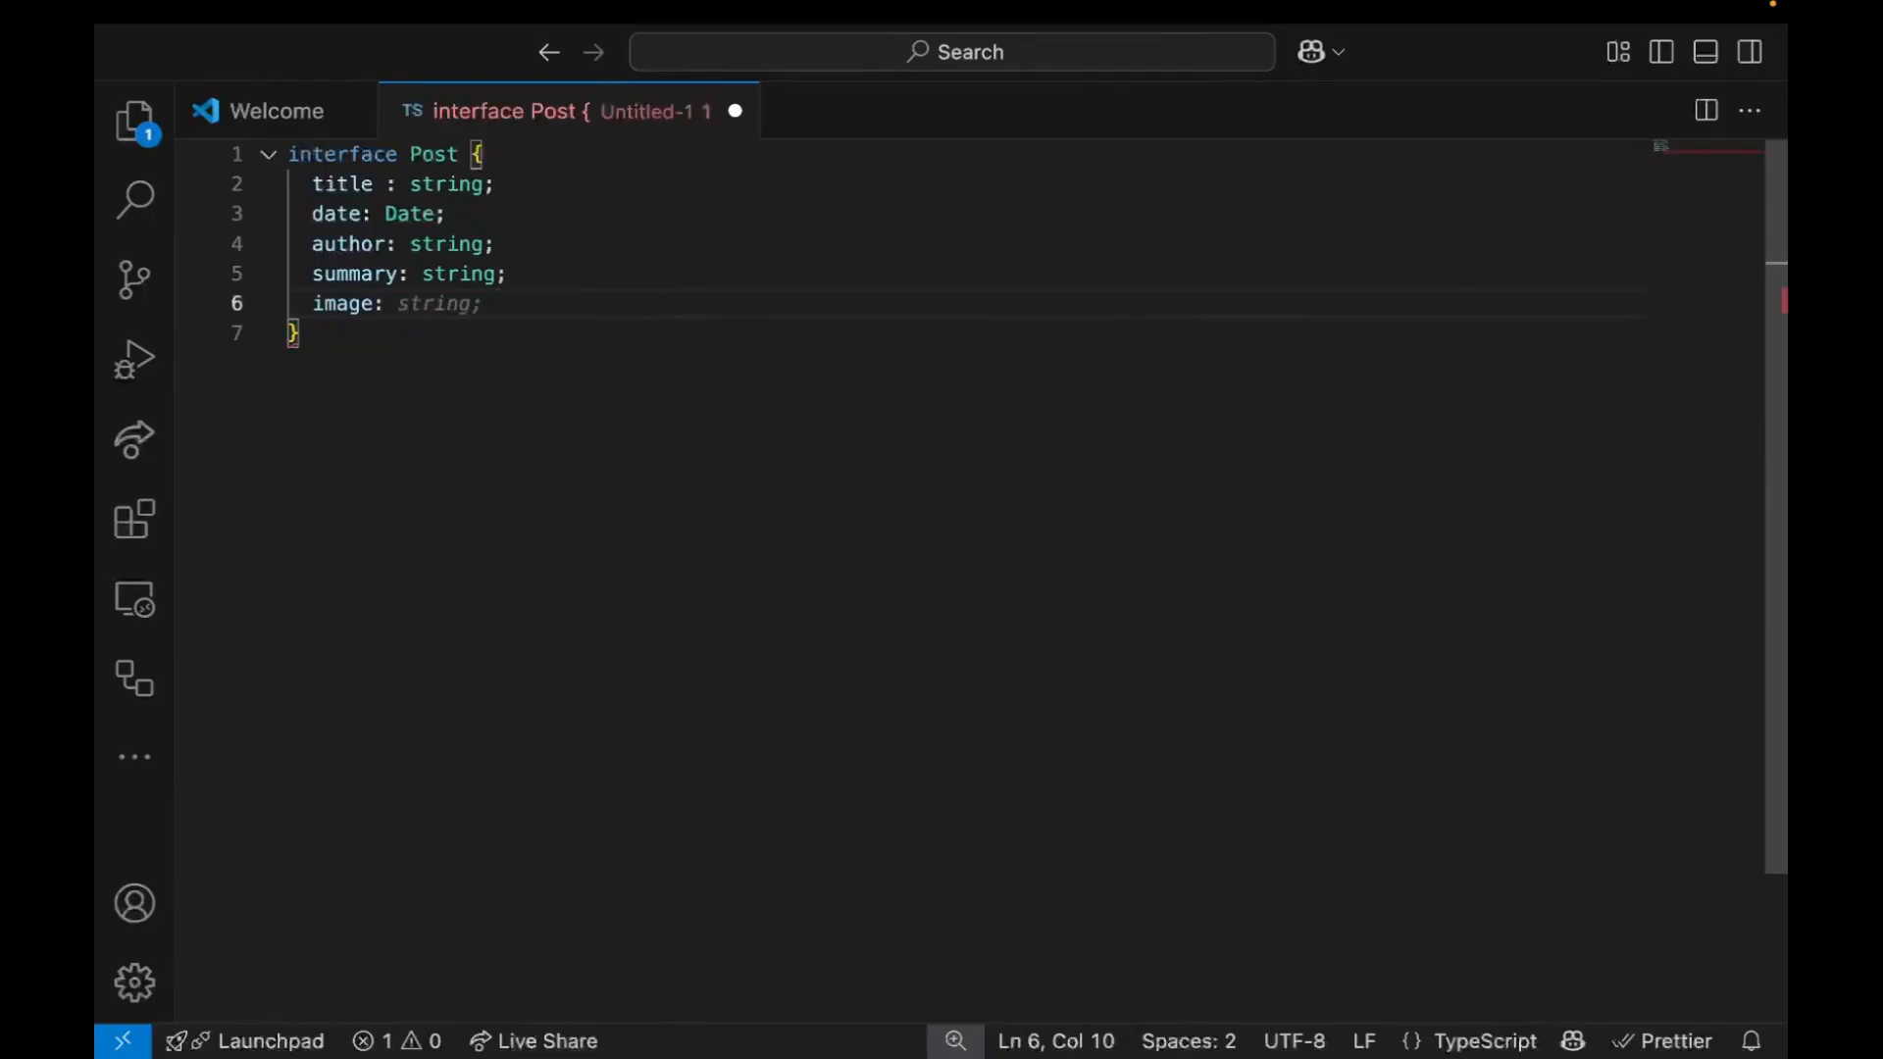
text(medi)
key(Tab)
text(;)
key(Return)
key(BackSpace)
key(BackSpace)
key(BackSpace)
key(BackSpace)
key(BackSpace)
key(BackSpace)
key(BackSpace)
key(BackSpace)
key(BackSpace)
key(BackSpace)
key(BackSpace)
key(BackSpace)
key(BackSpace)
key(BackSpace)
key(BackSpace)
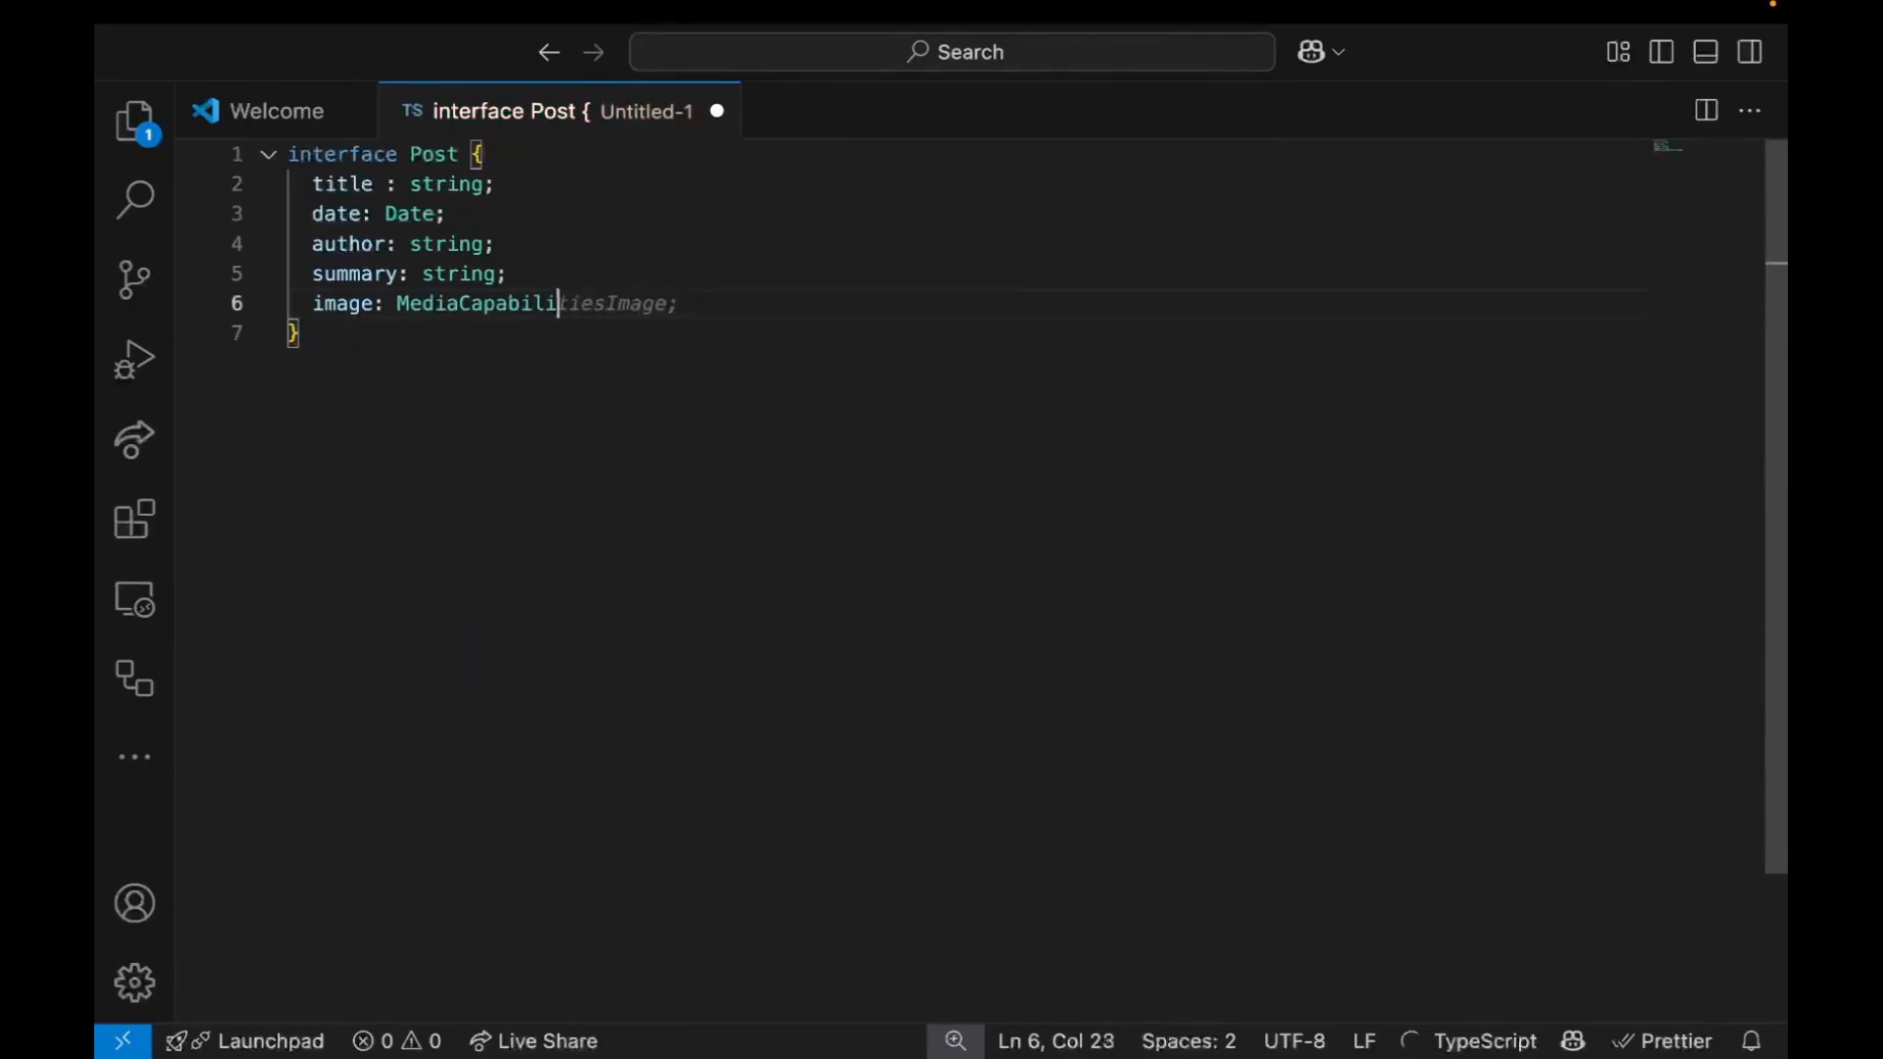
text(;)
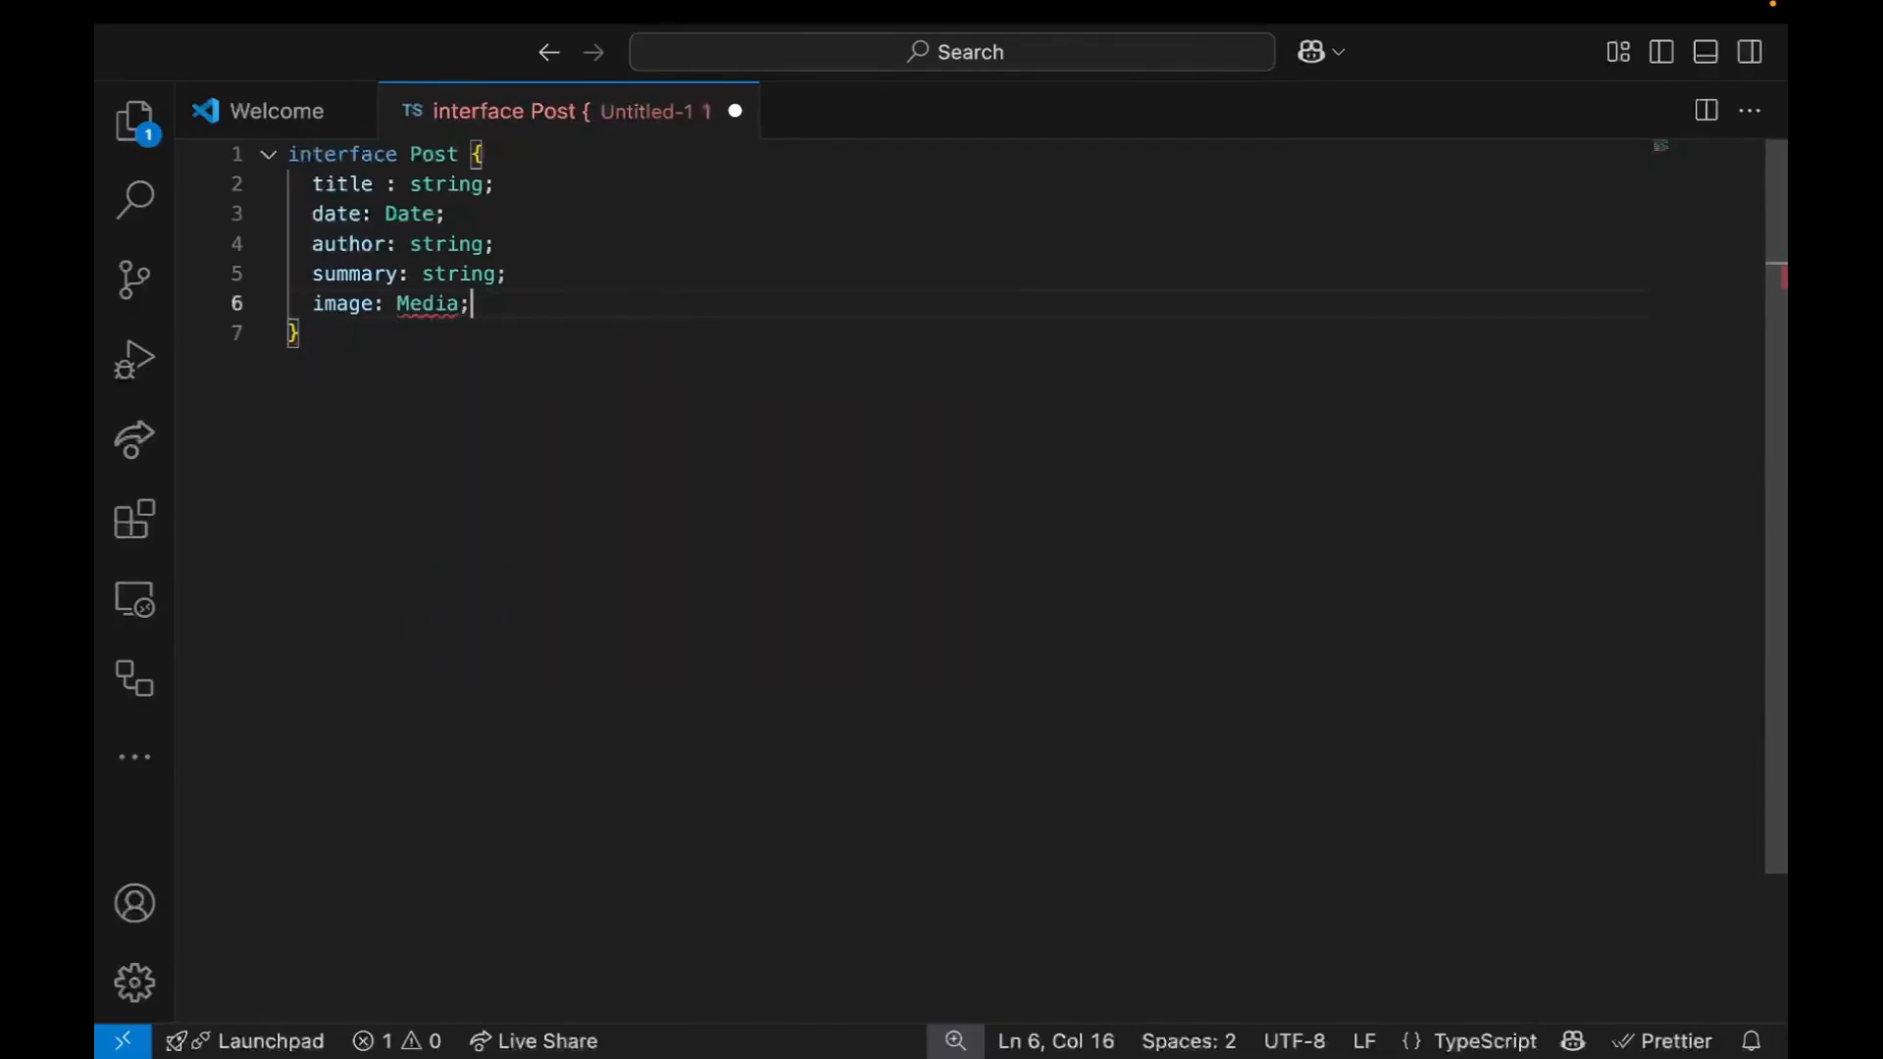
Add a content property of type longText as the last property of the Post interface
key(Down)
key(Up)
key(Return)
text(con)
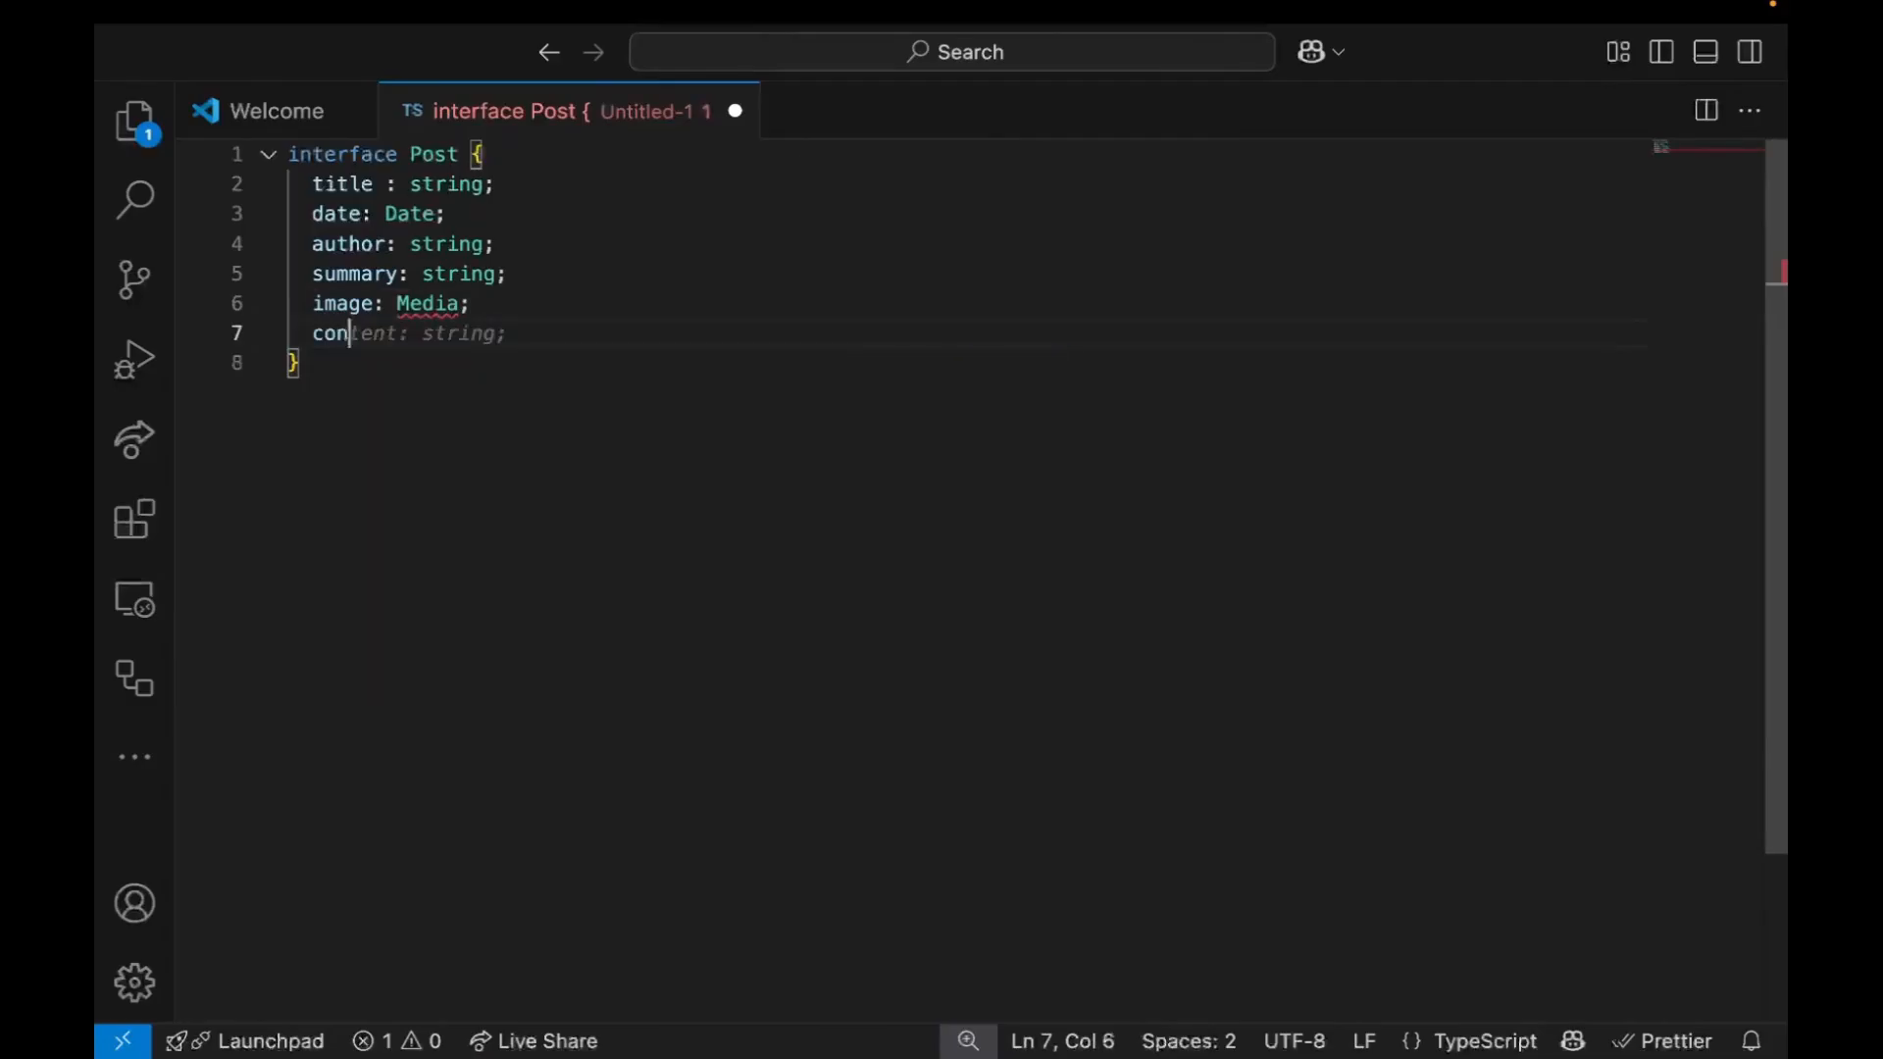
text(tent: lo)
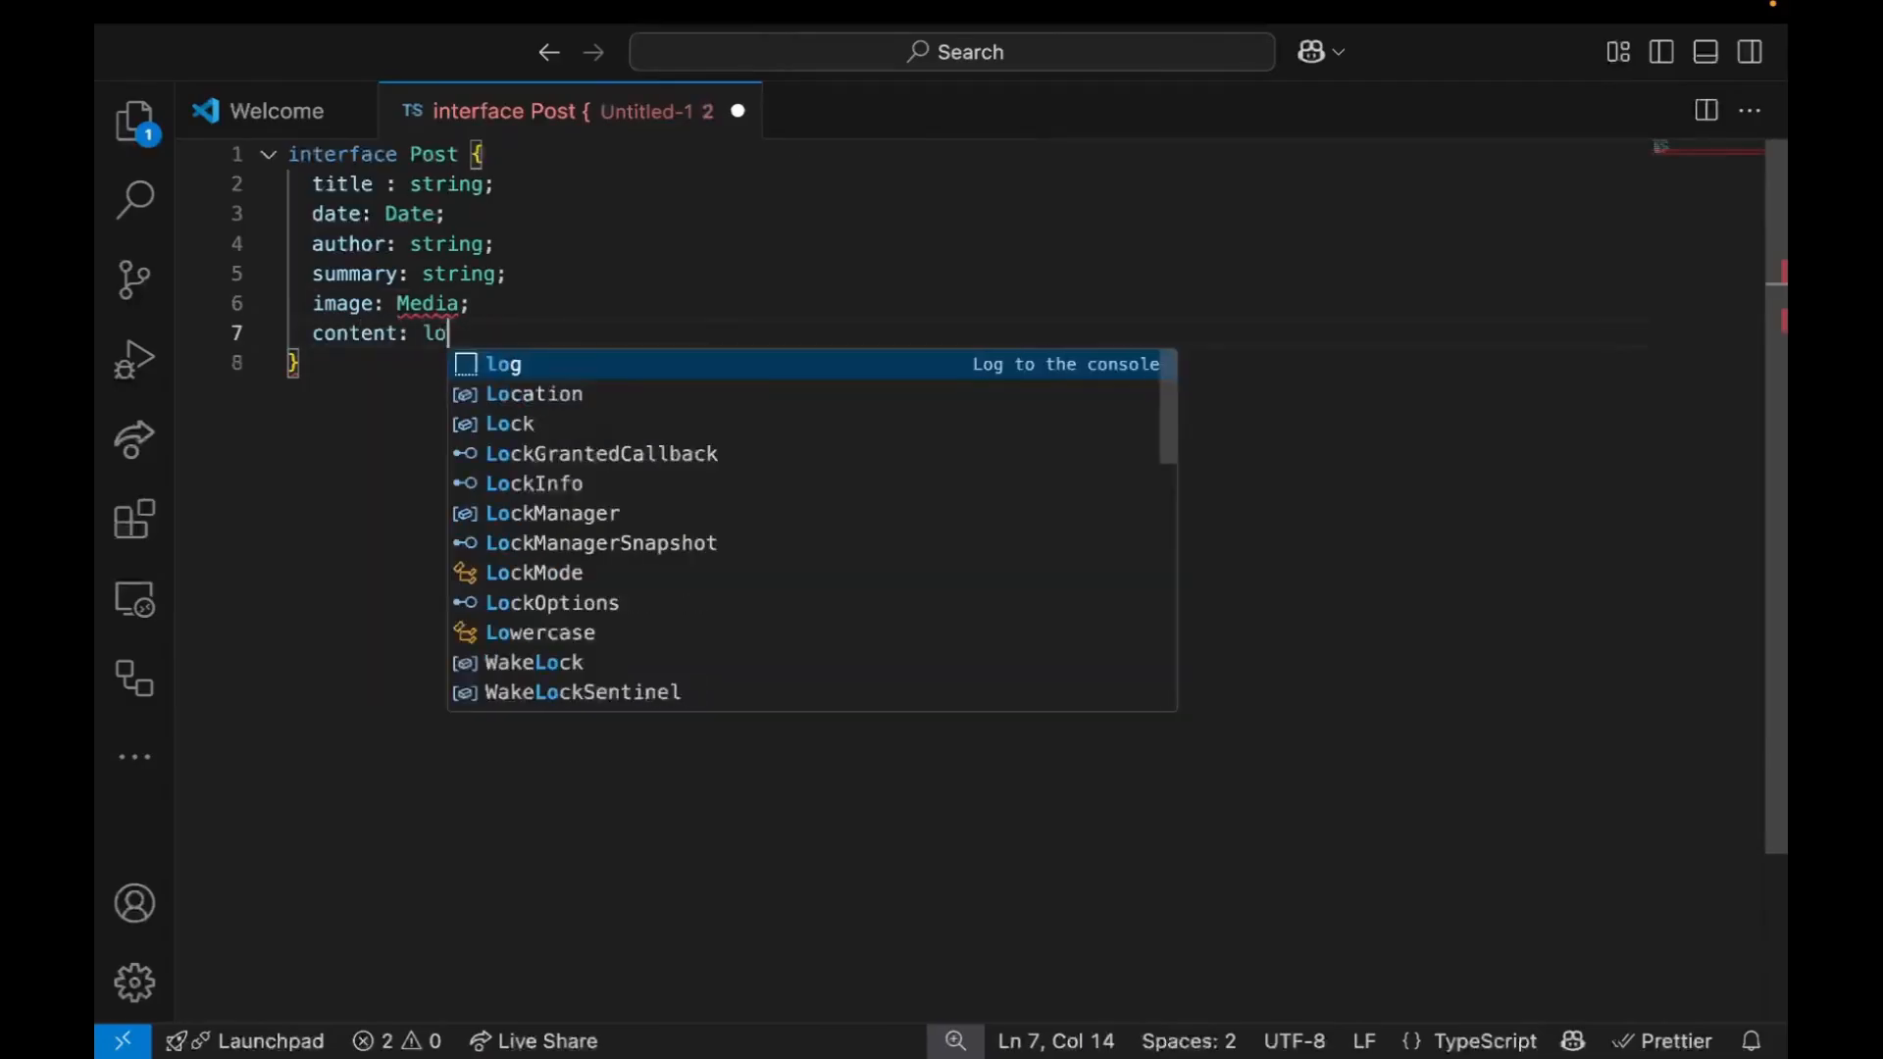
text(ngText;)
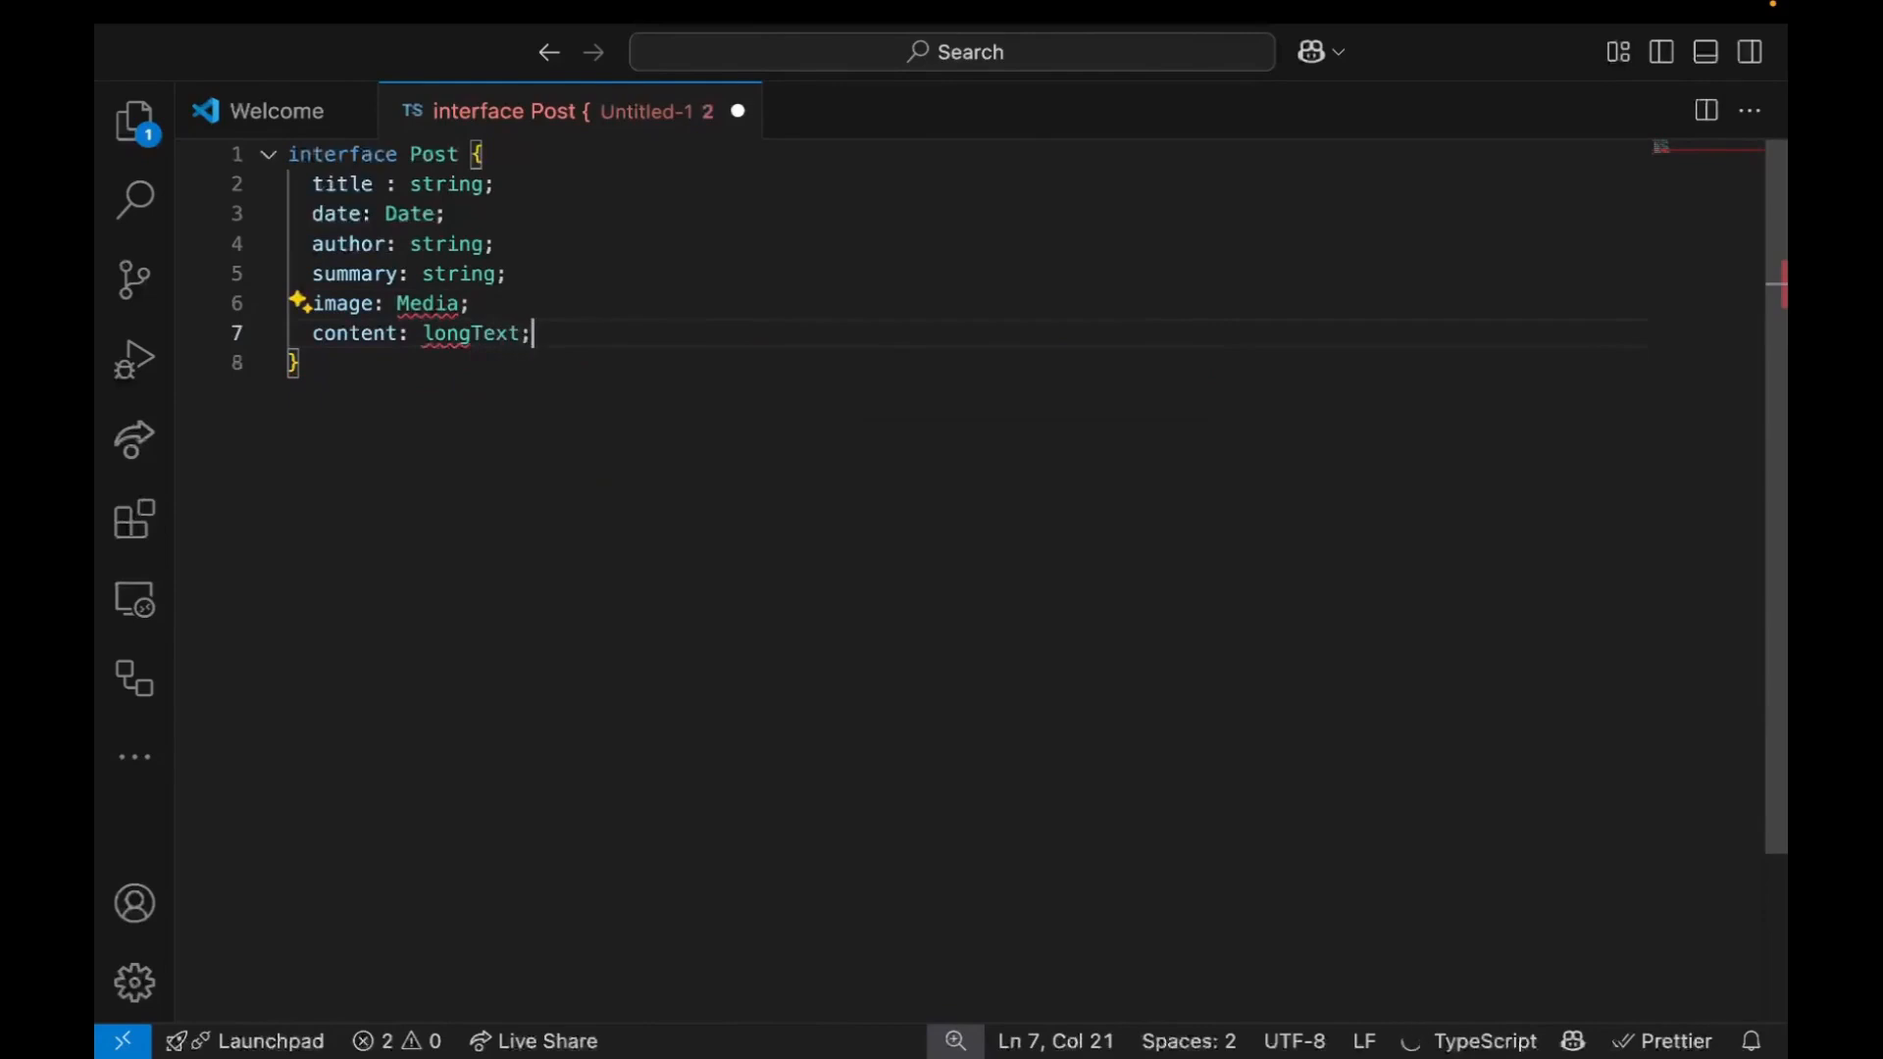
click(472, 334)
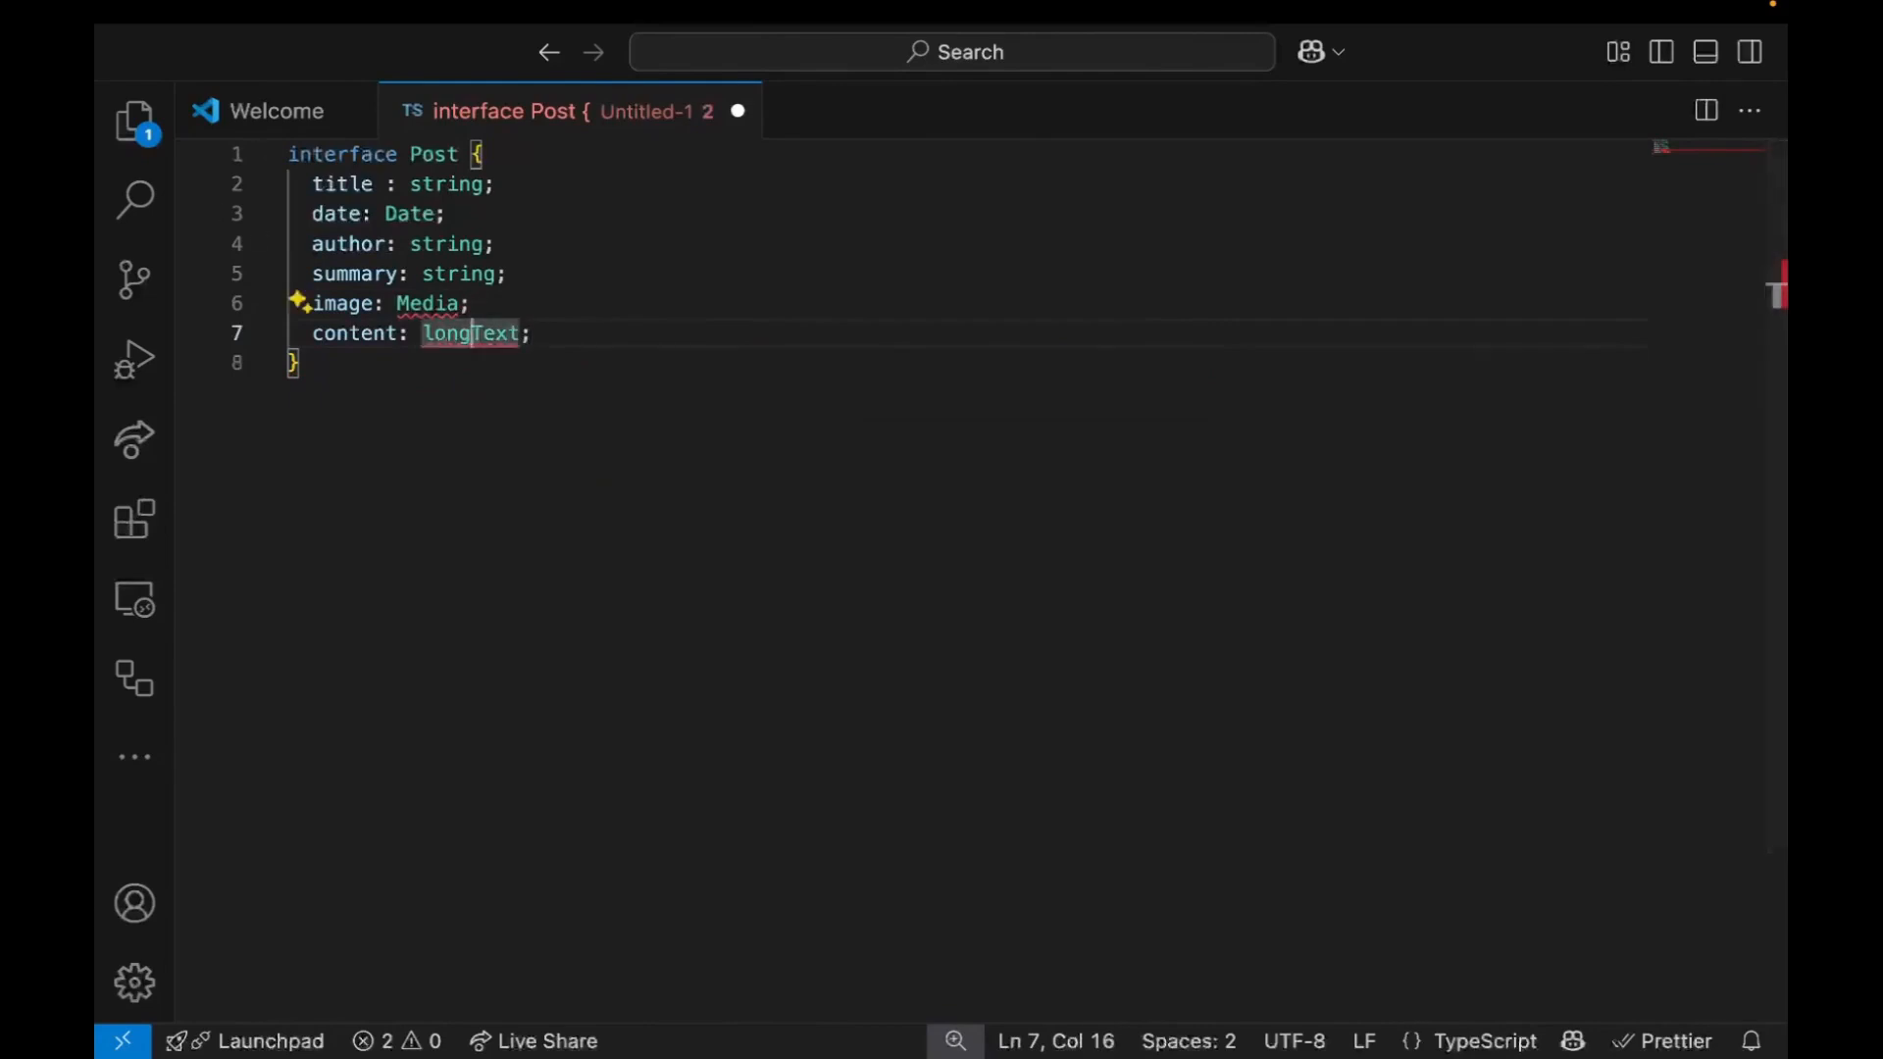
Switch back to Content Island in the browser and start a new model named Post
key(super+Tab)
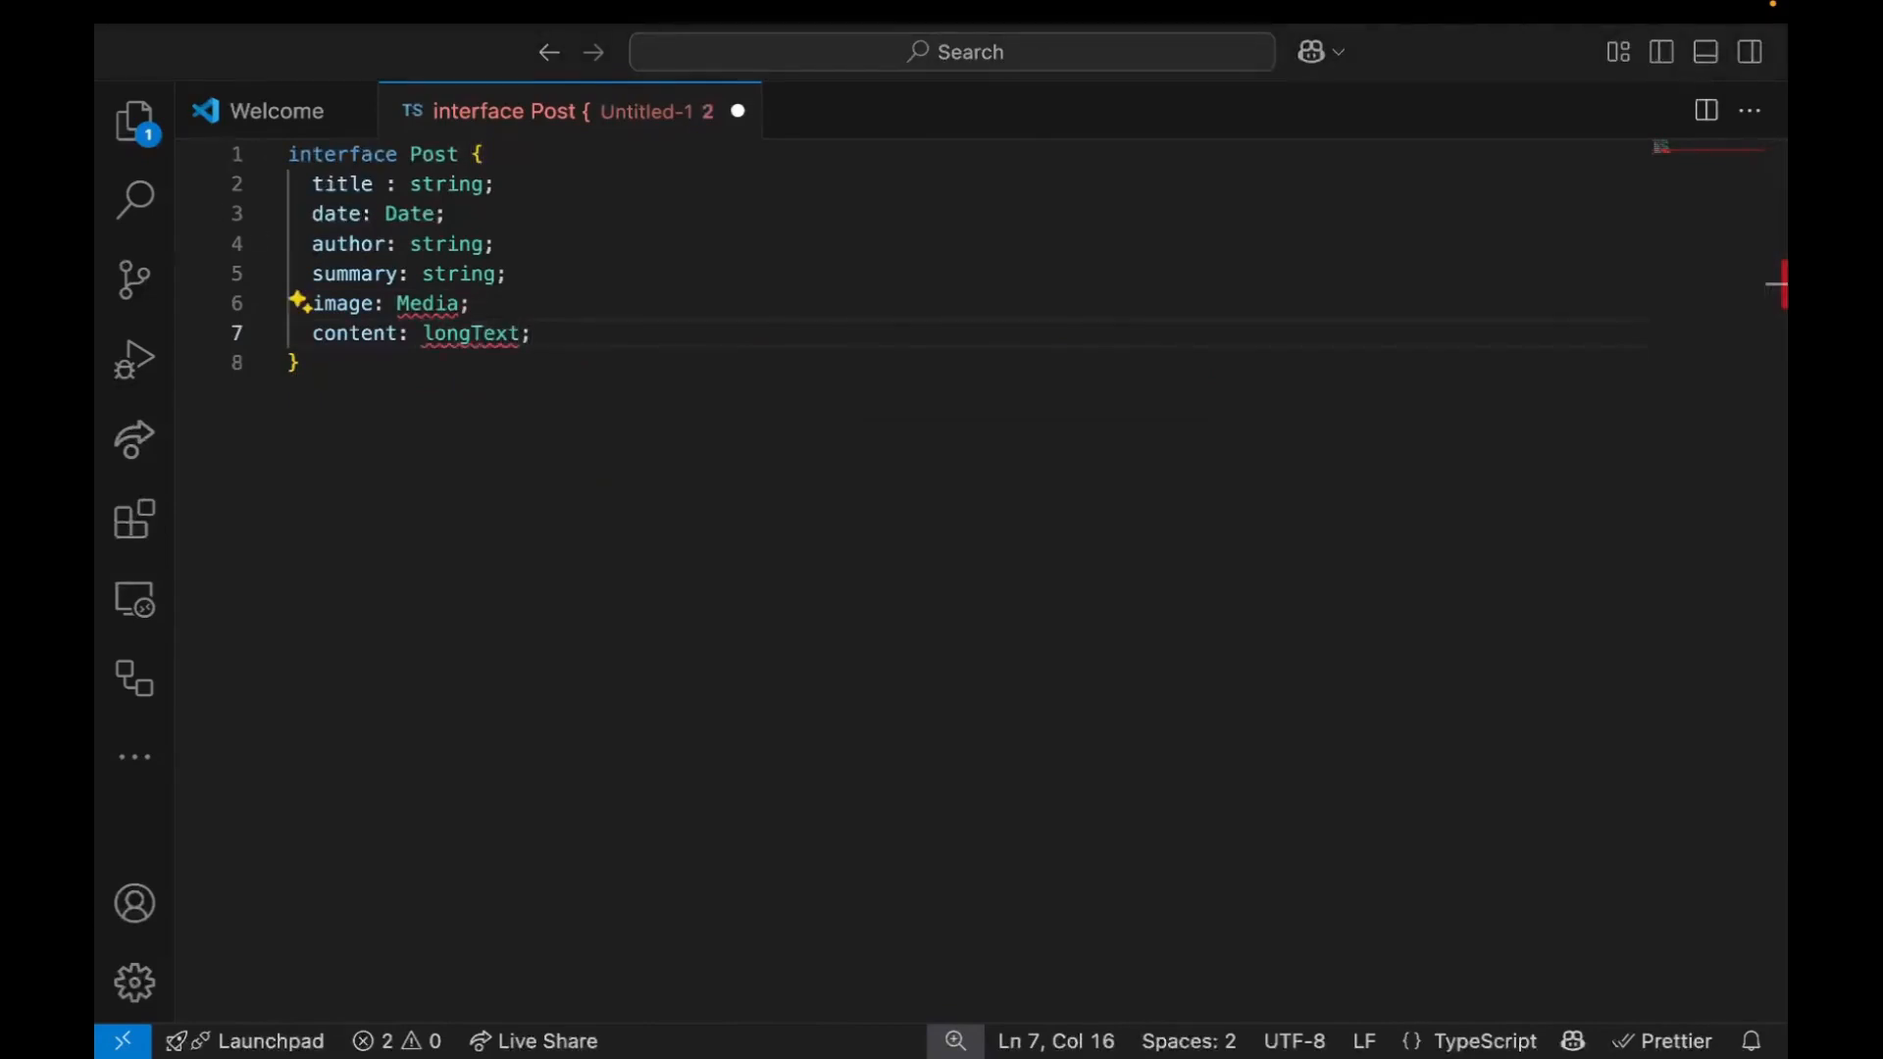
key(ctrl+Right)
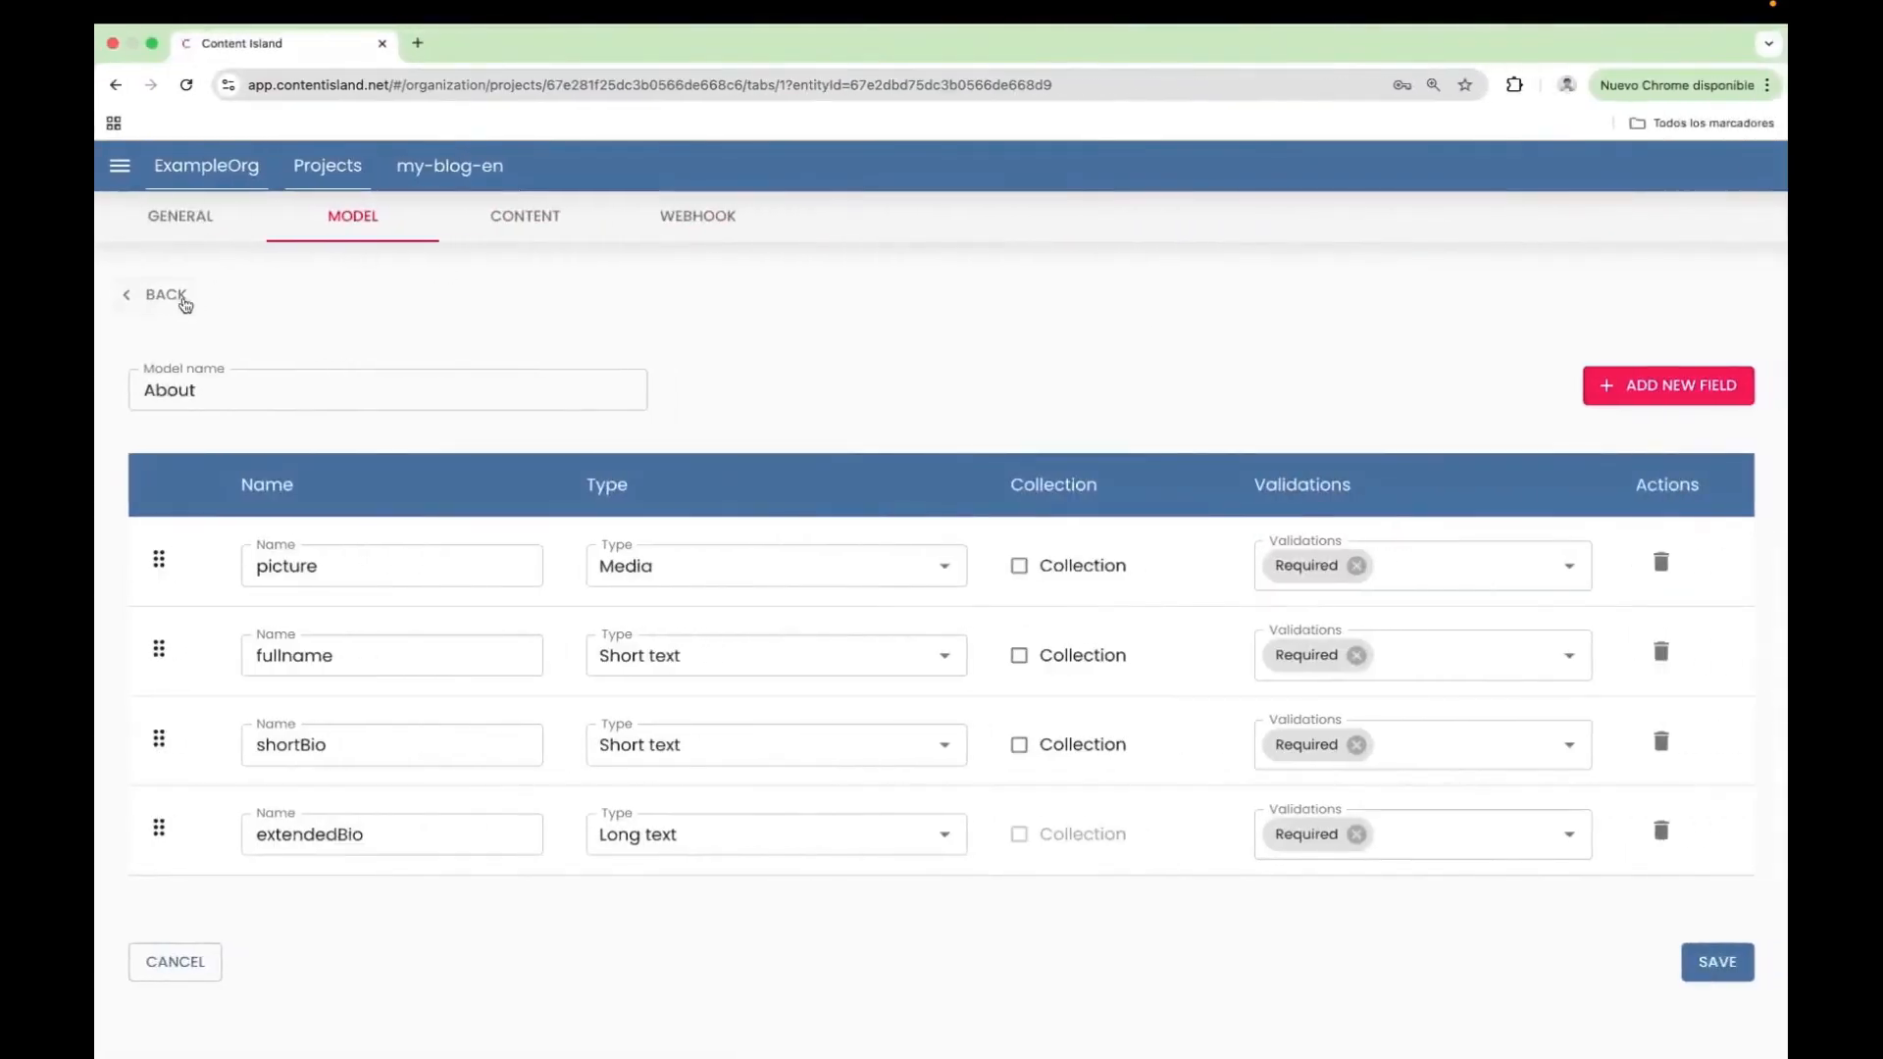
click(172, 297)
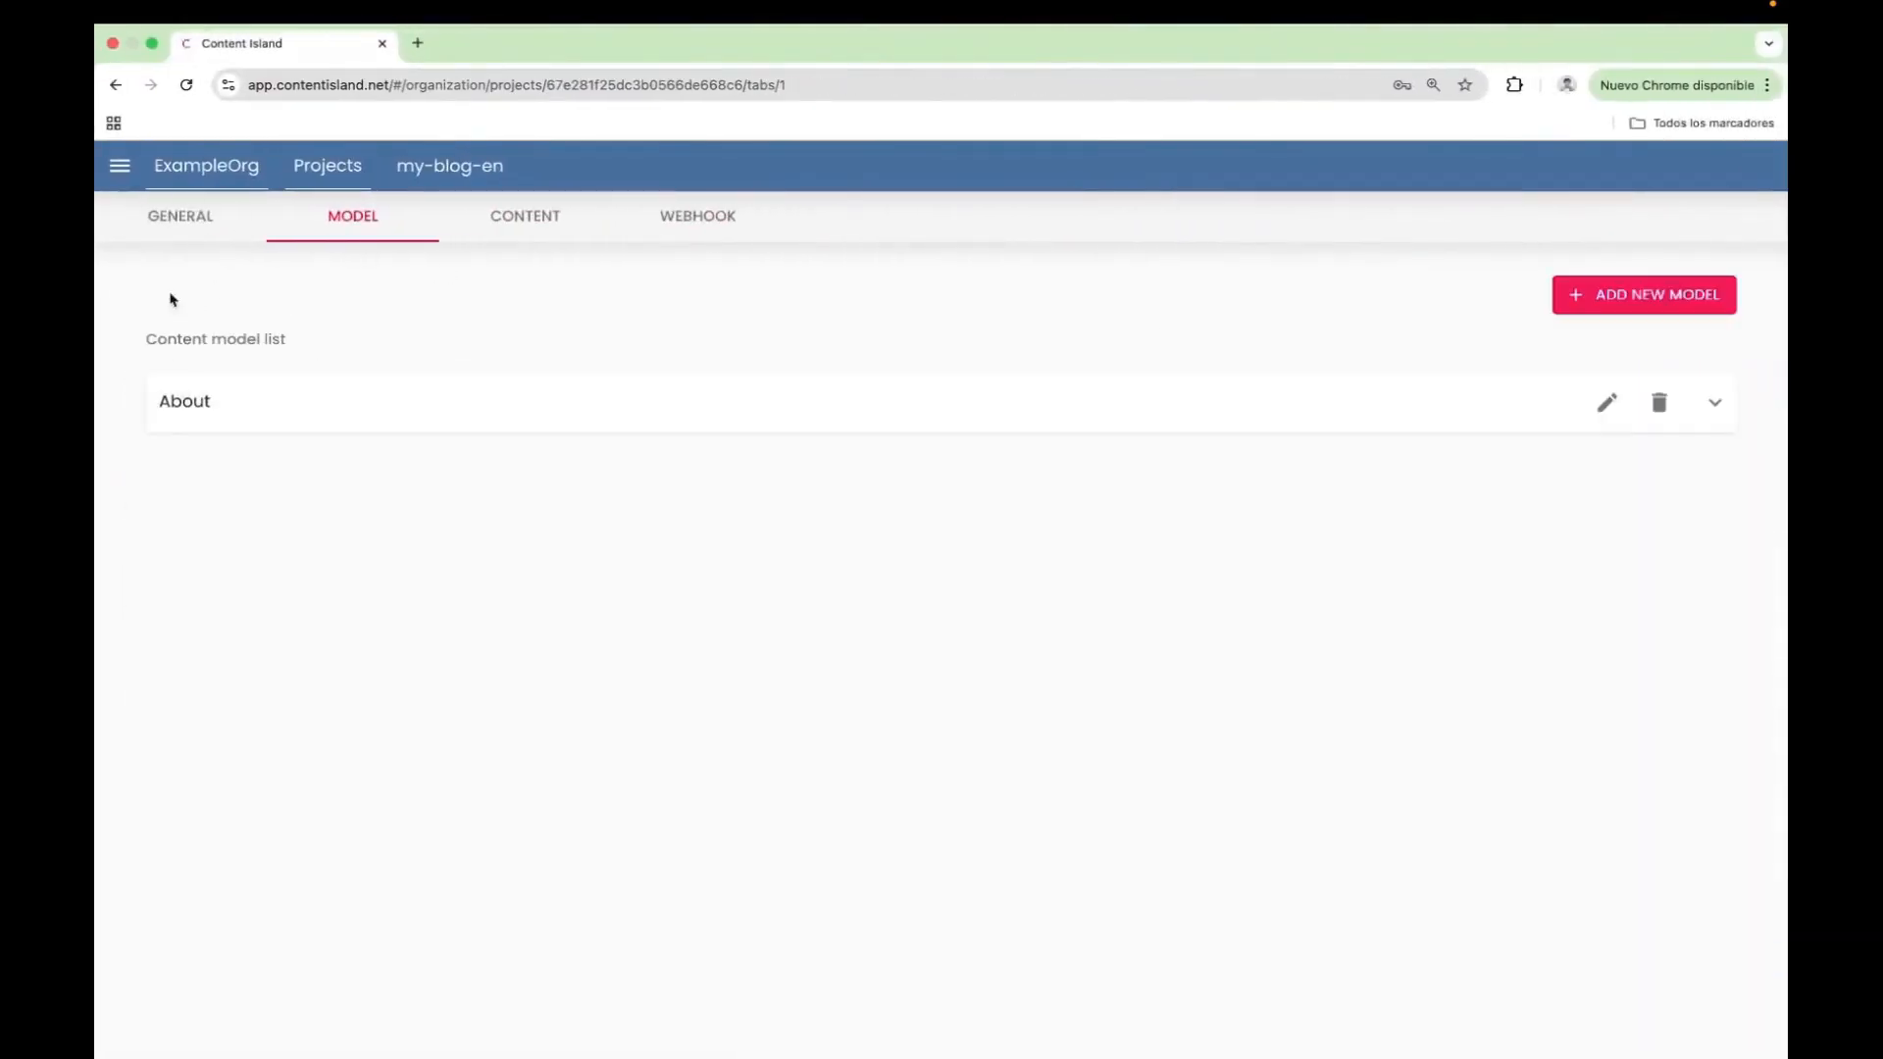
click(1643, 305)
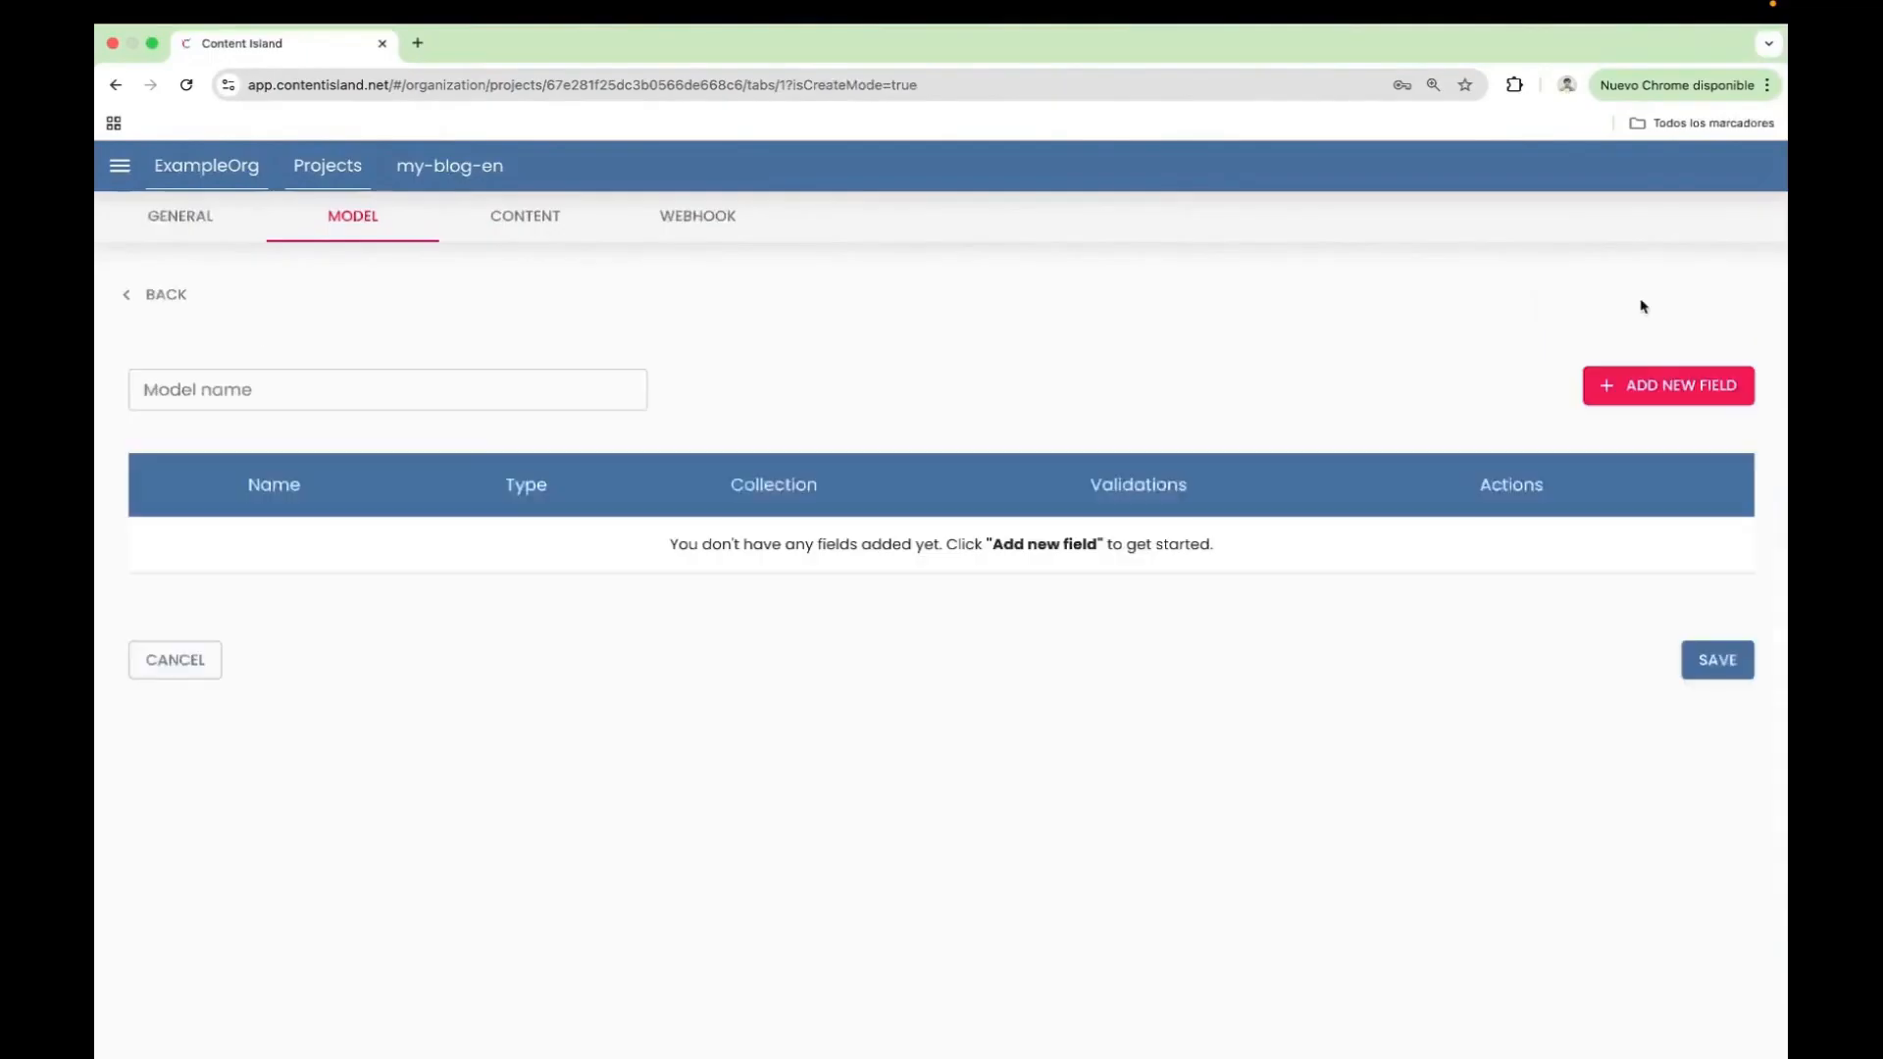
click(444, 389)
text(Post)
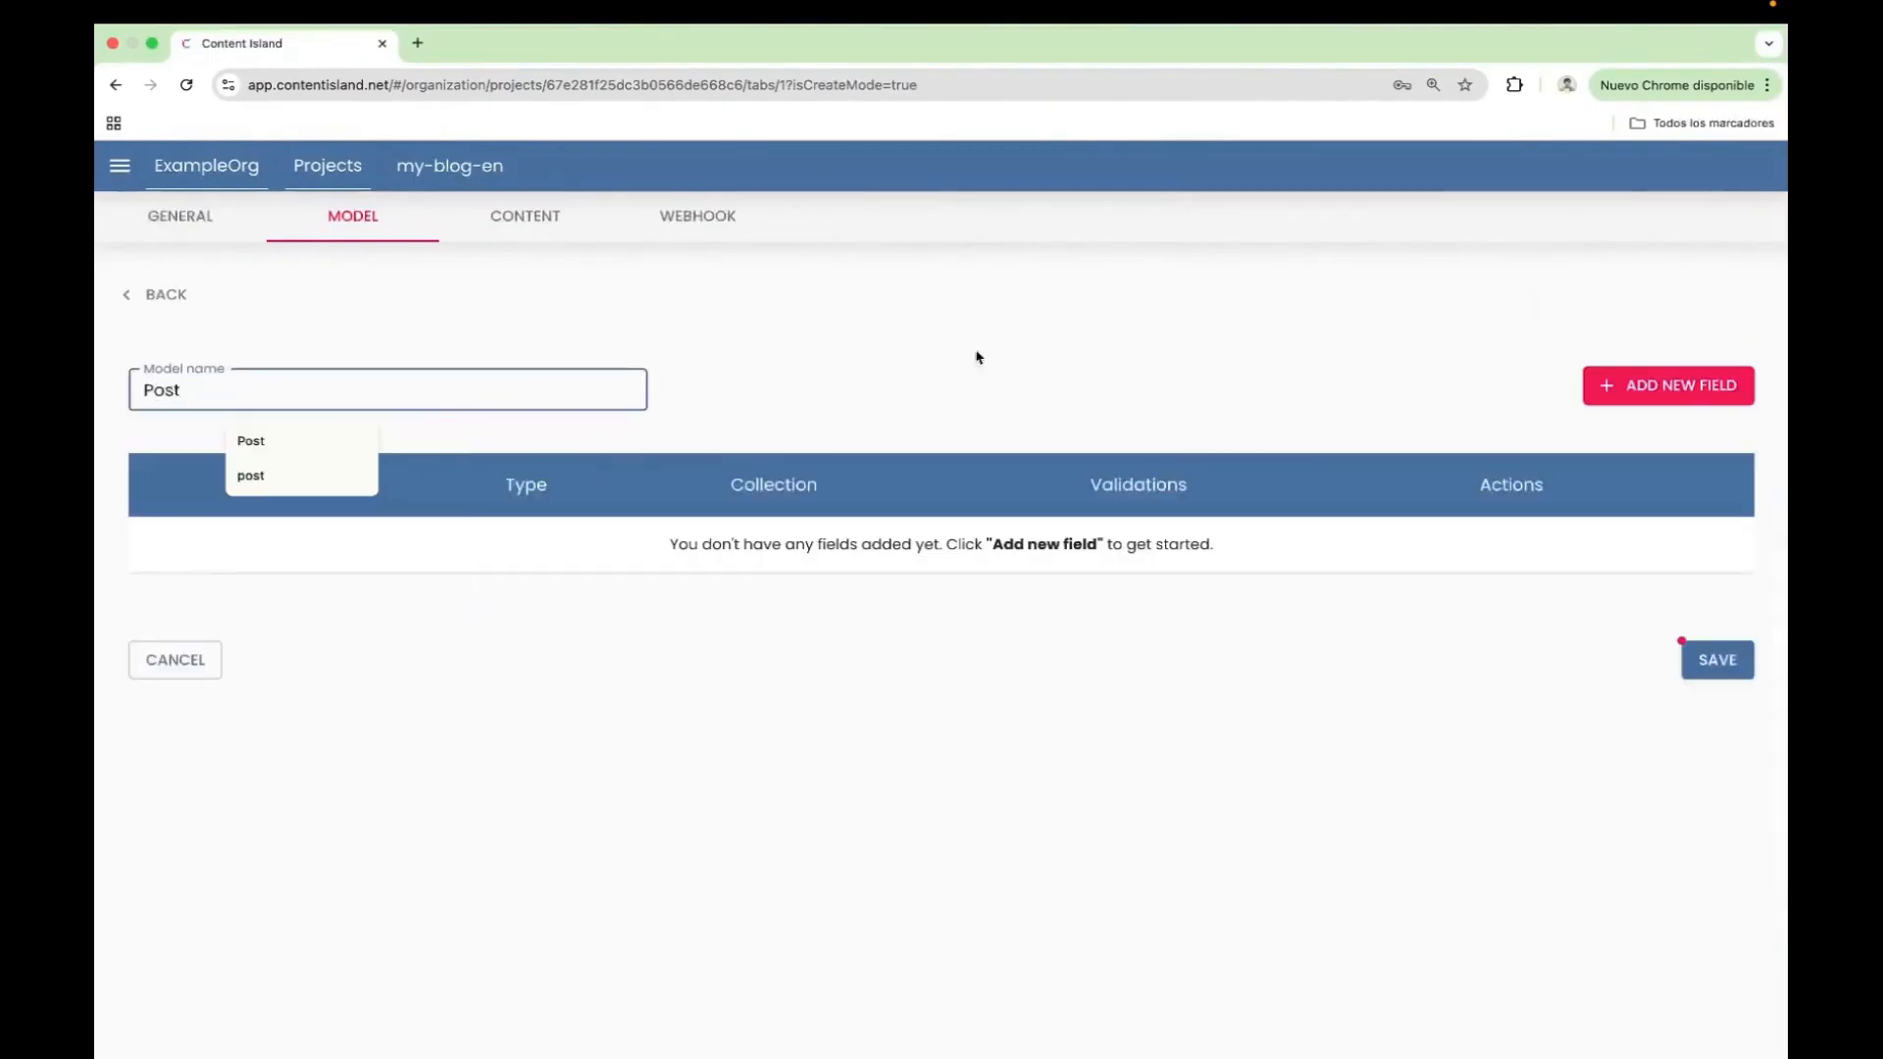
click(1030, 374)
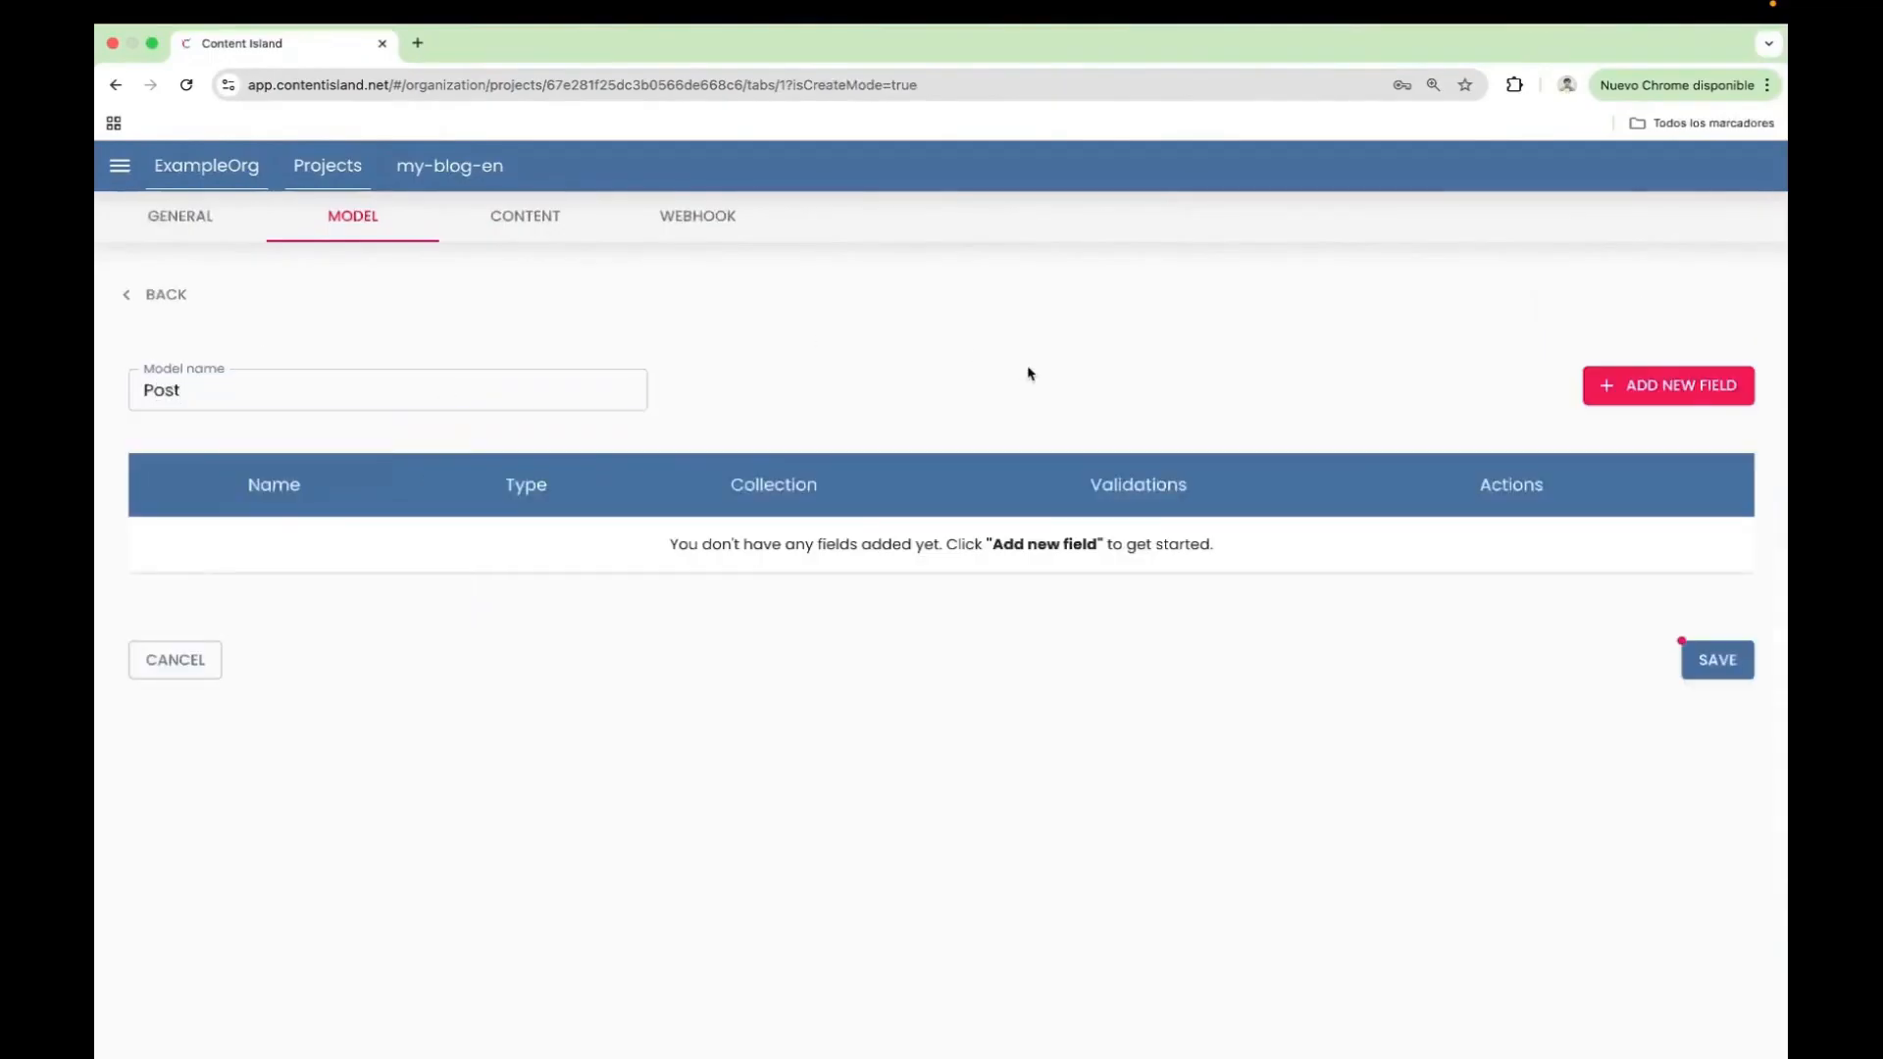
Add a field named title to the Post model, with type Short text and the Required validation
click(1672, 388)
text(title)
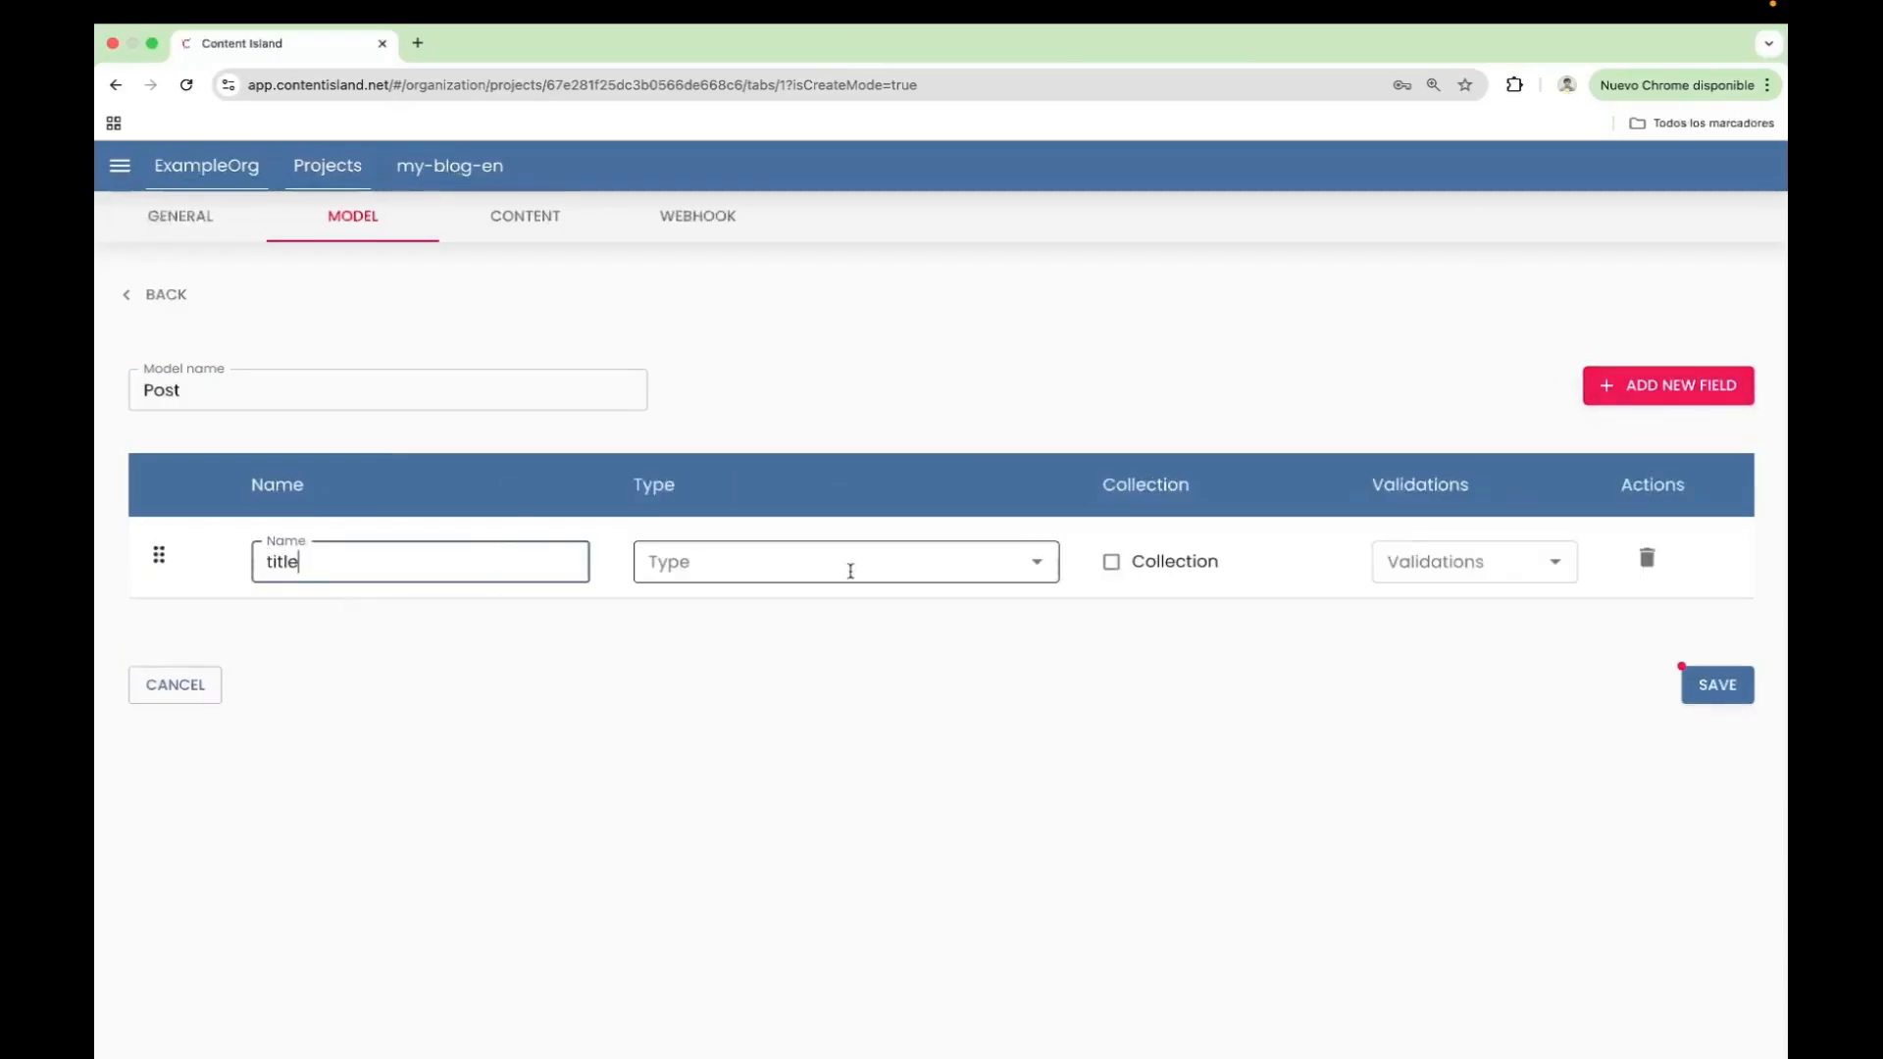
click(824, 563)
click(727, 616)
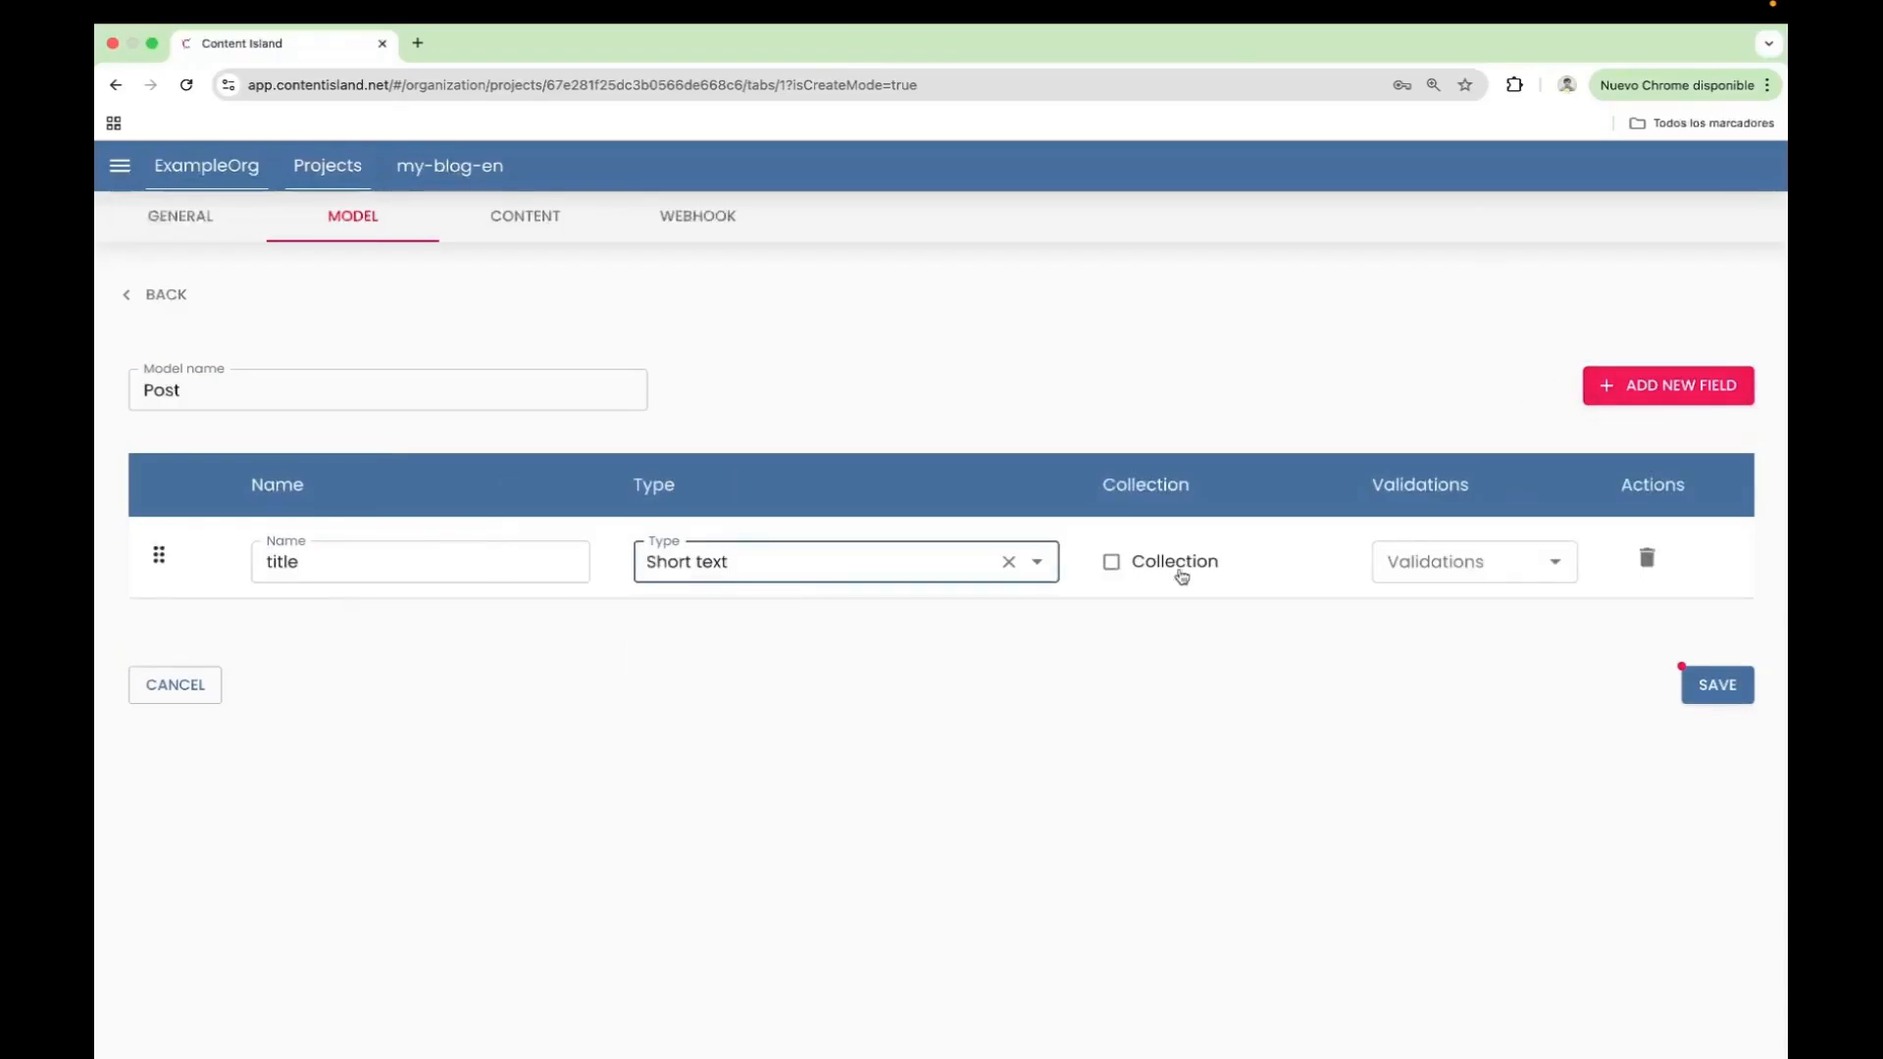
click(1431, 559)
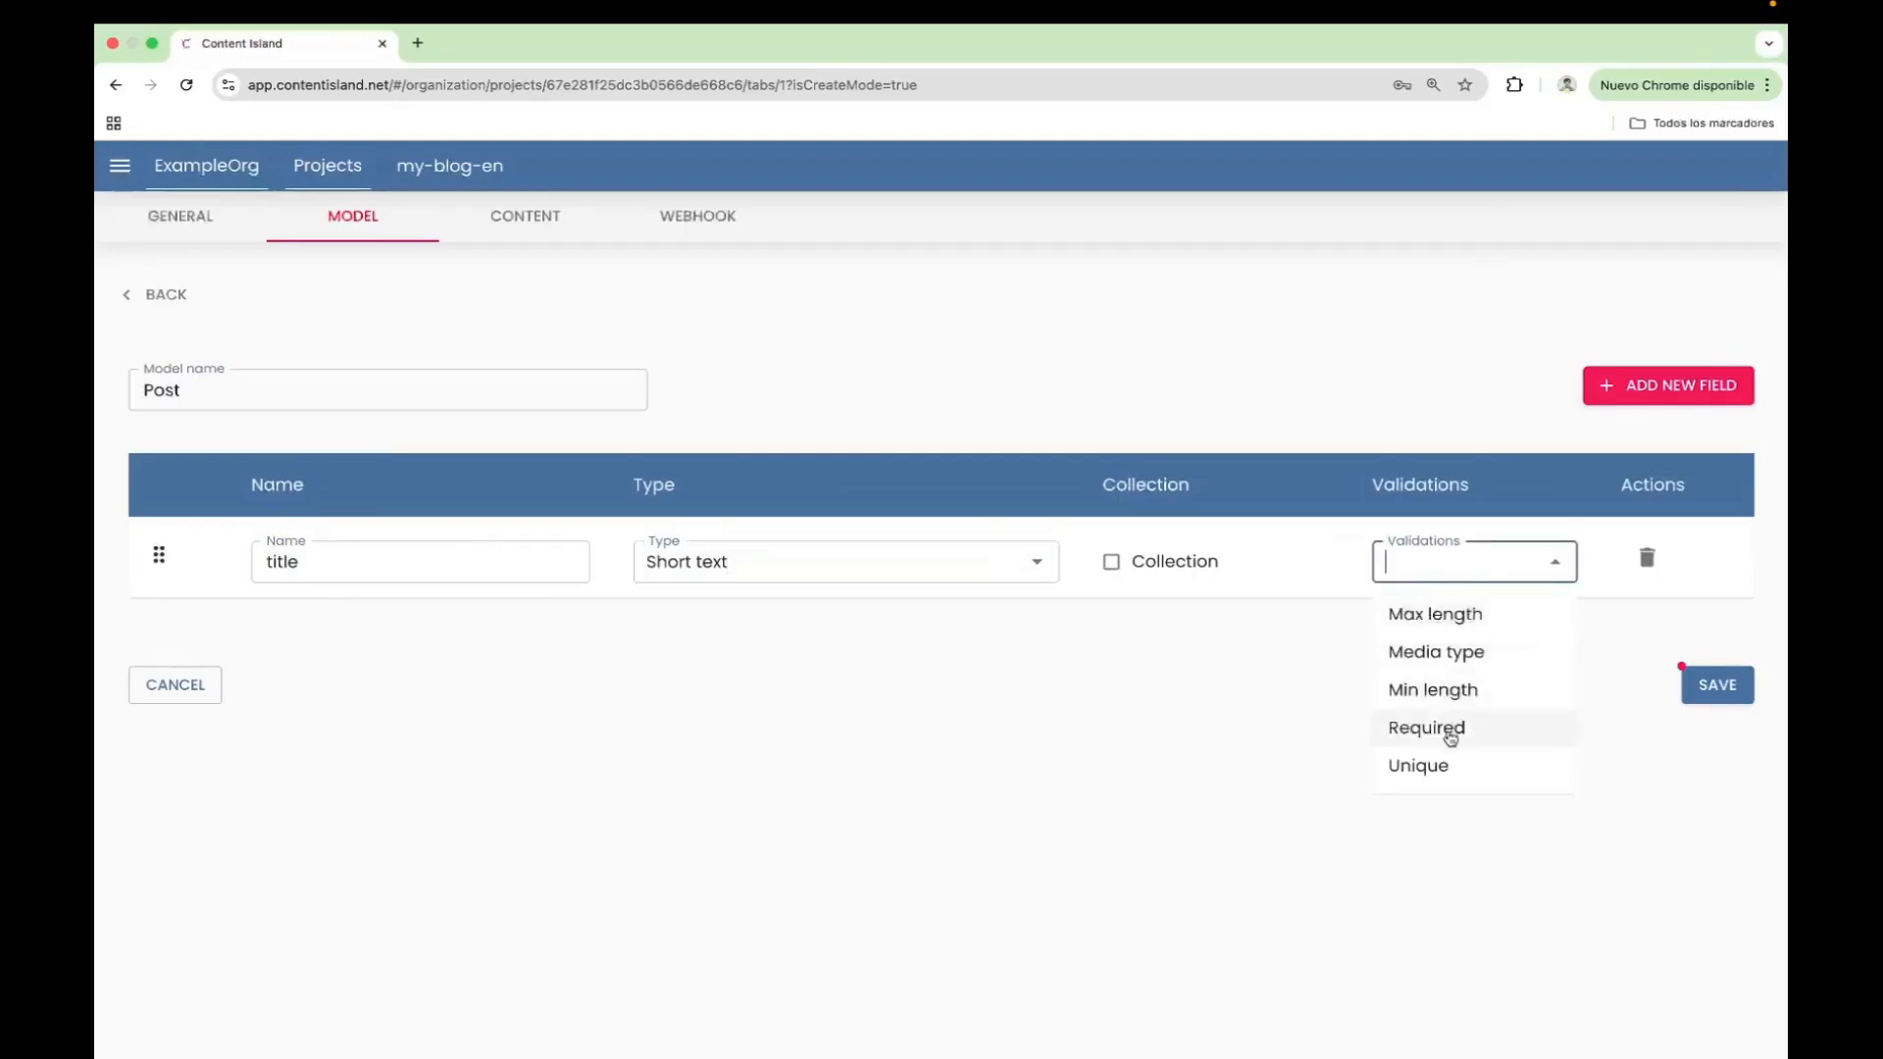
click(1445, 728)
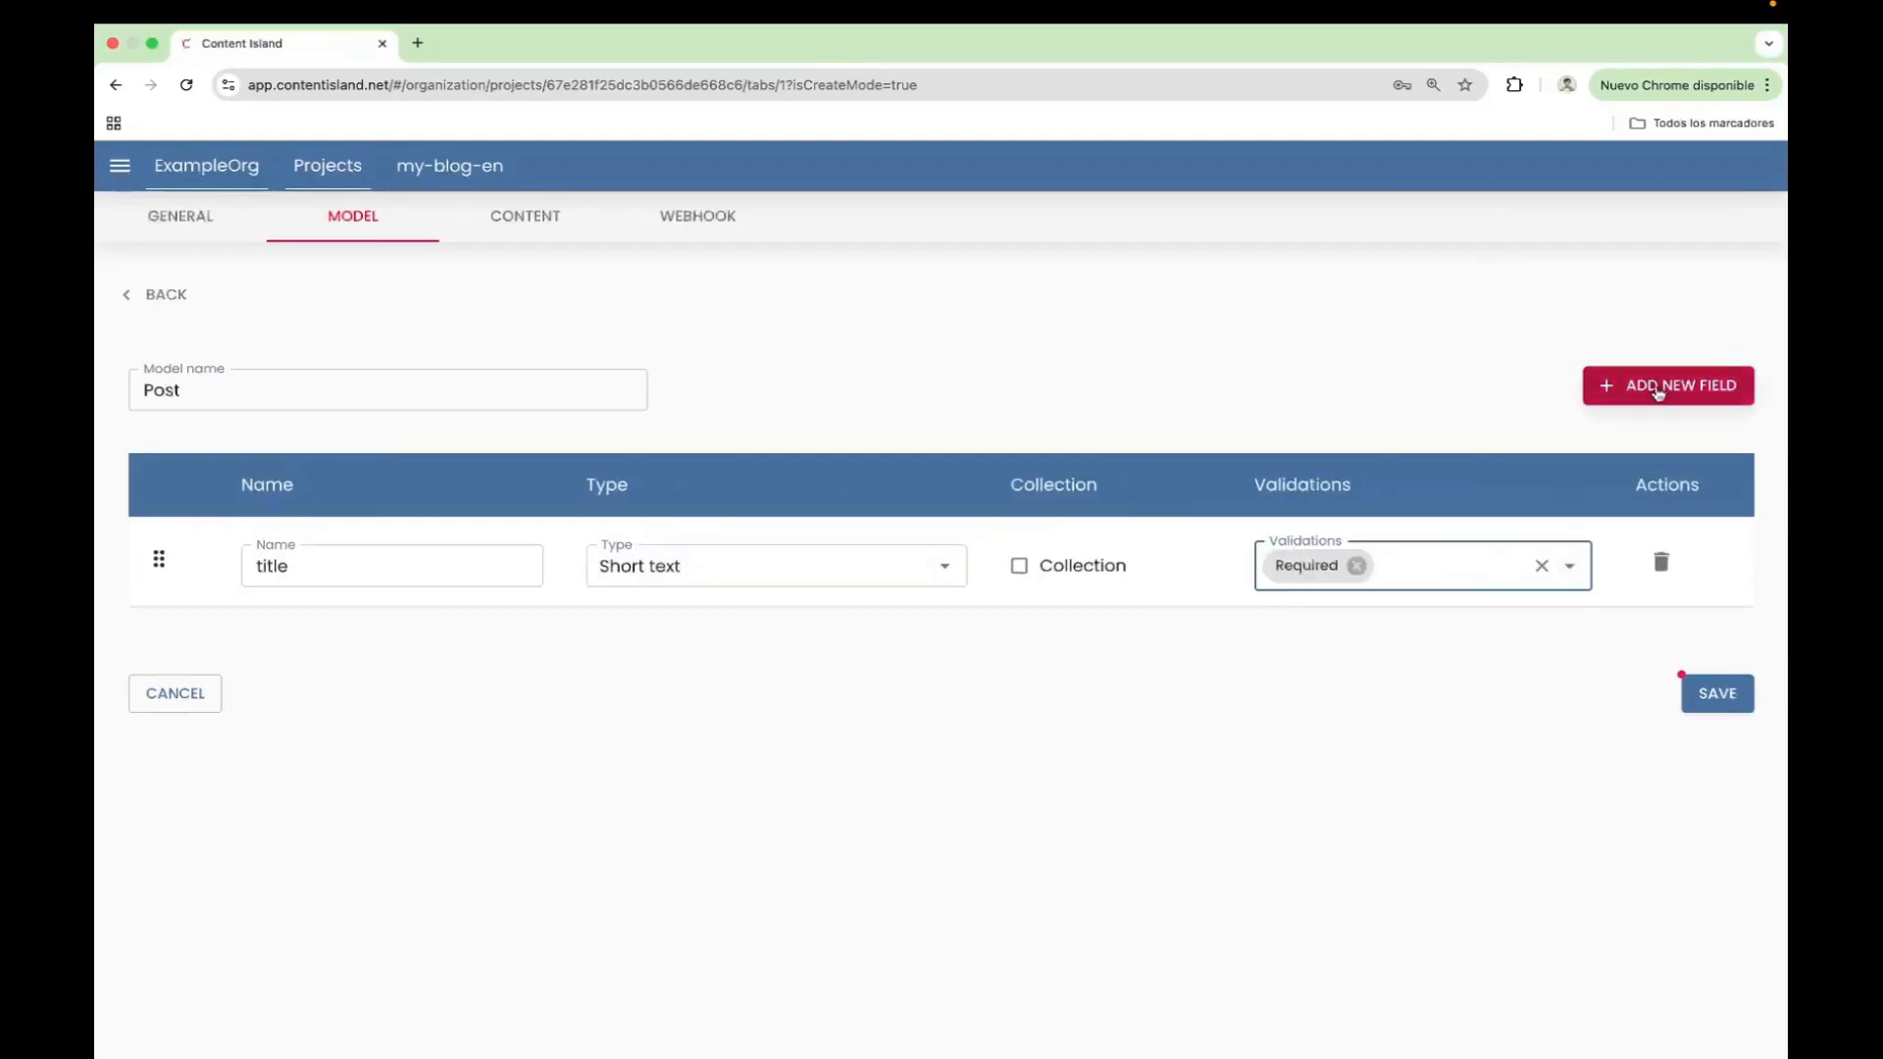
Add a field named date to the Post model, with type Date and the Required validation
click(1659, 393)
text(date)
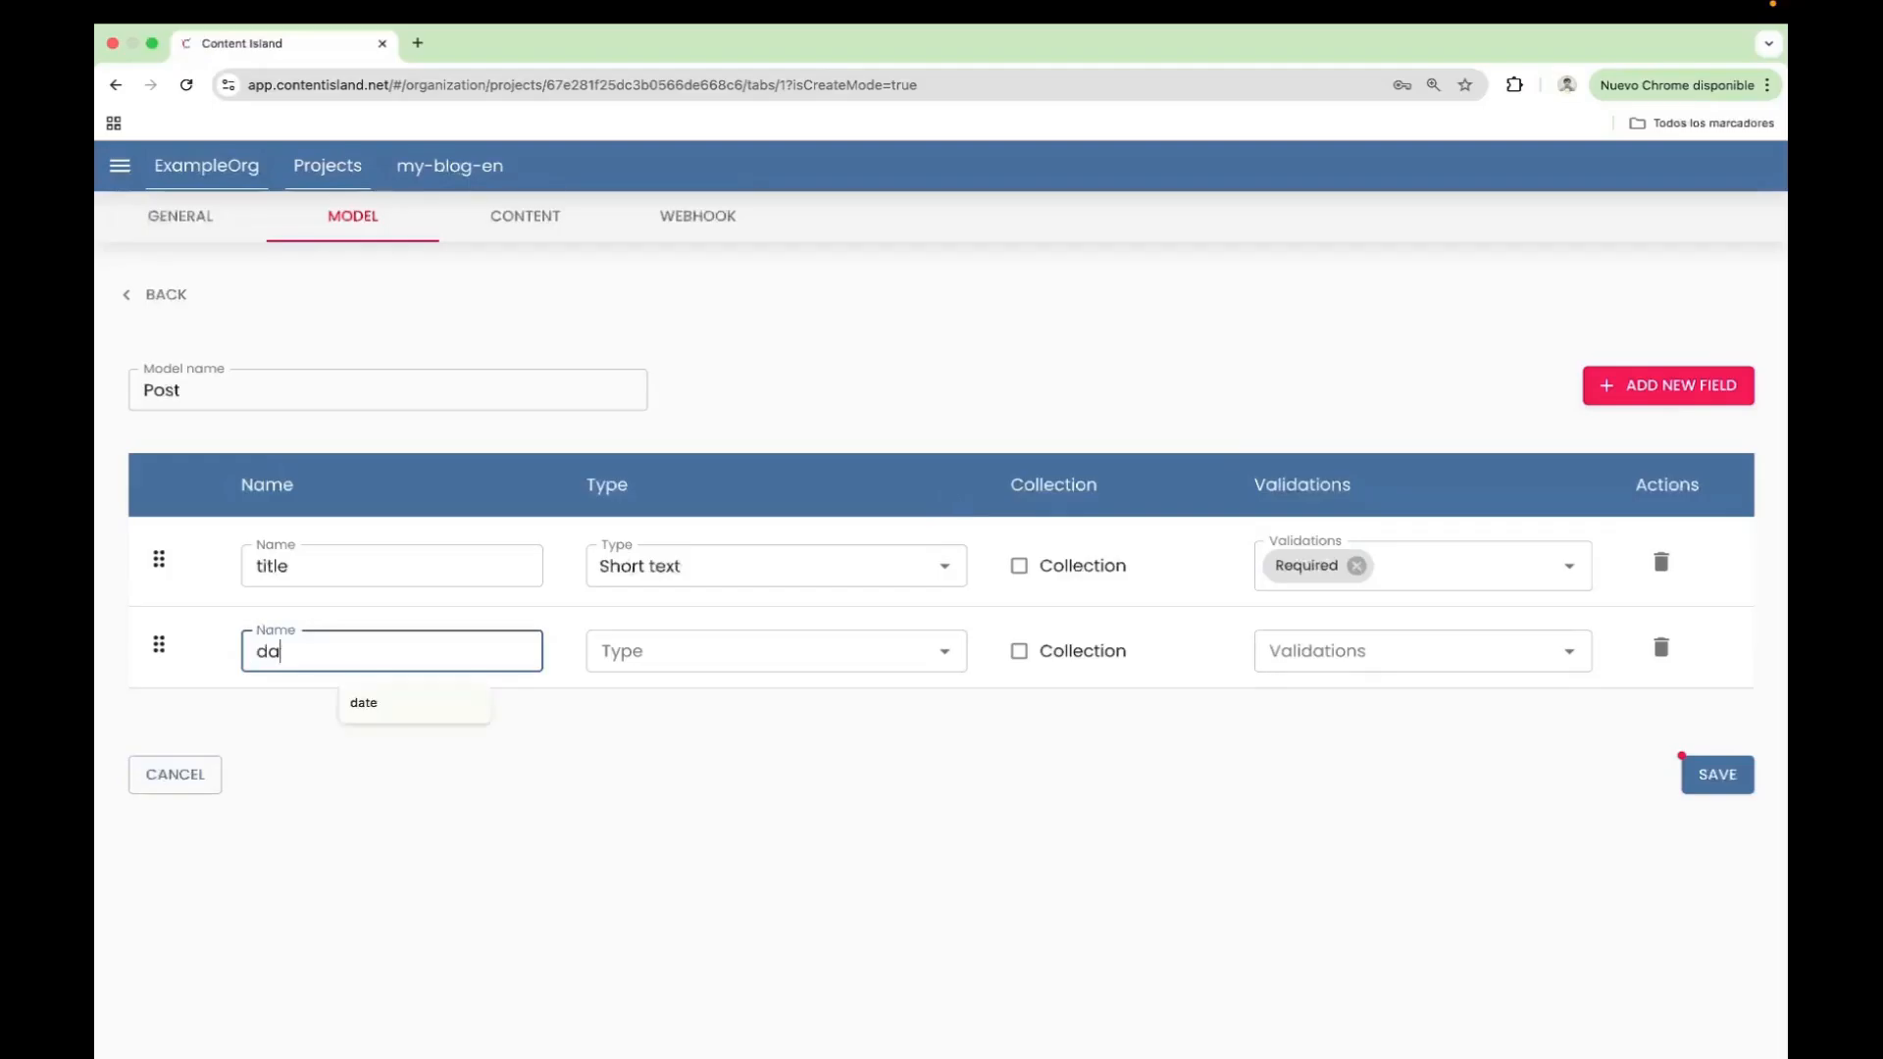
click(670, 651)
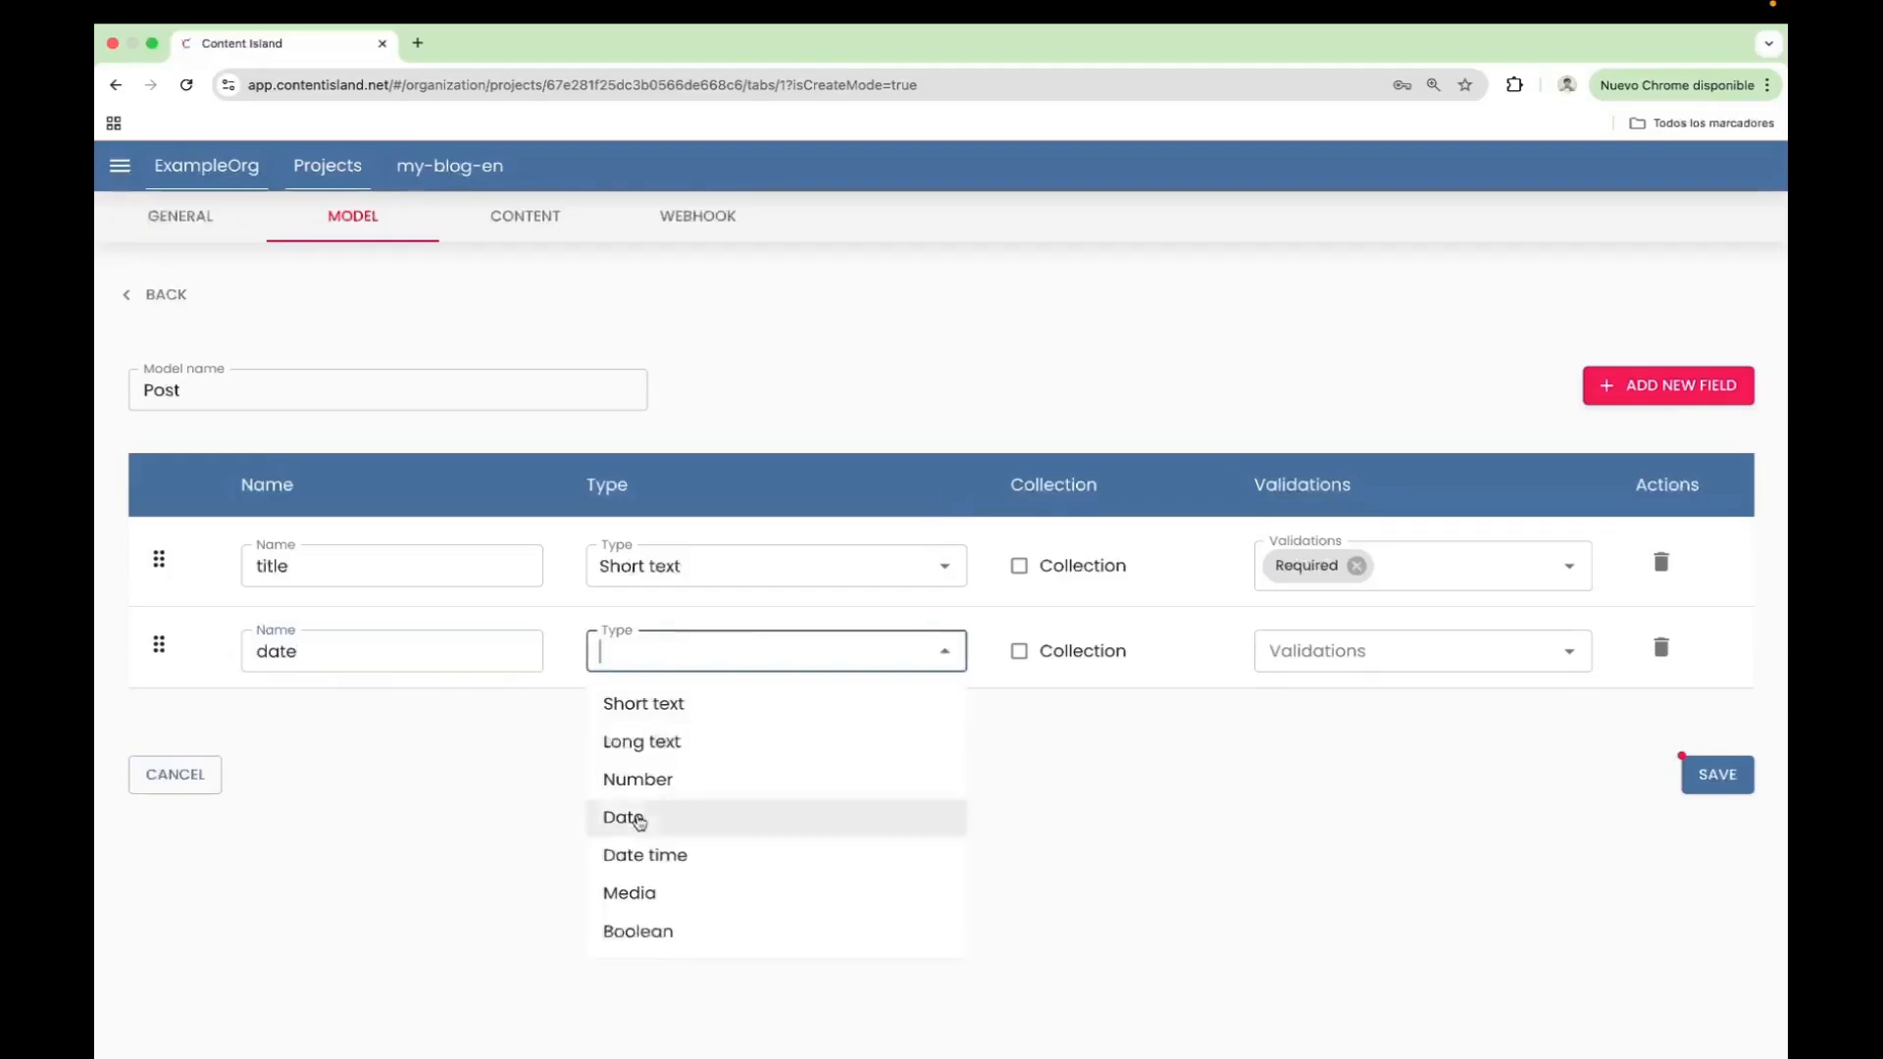
click(637, 817)
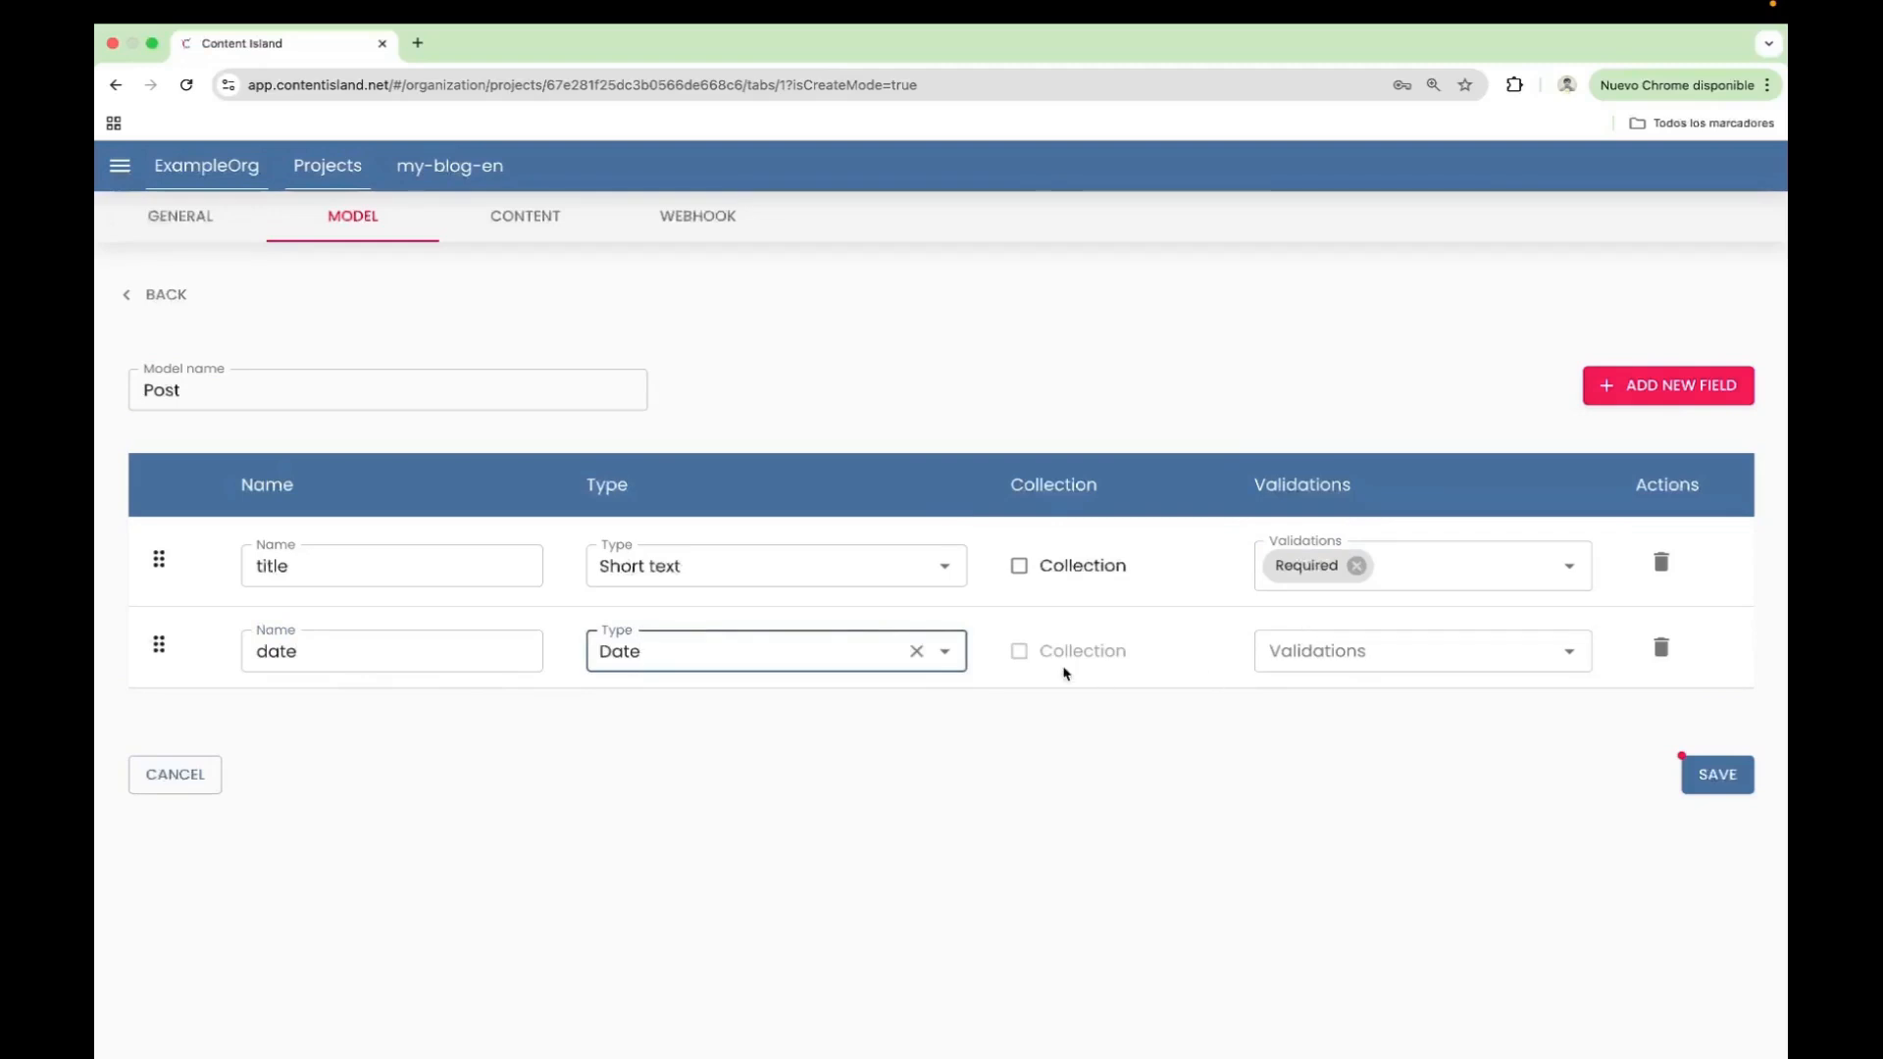
click(1311, 651)
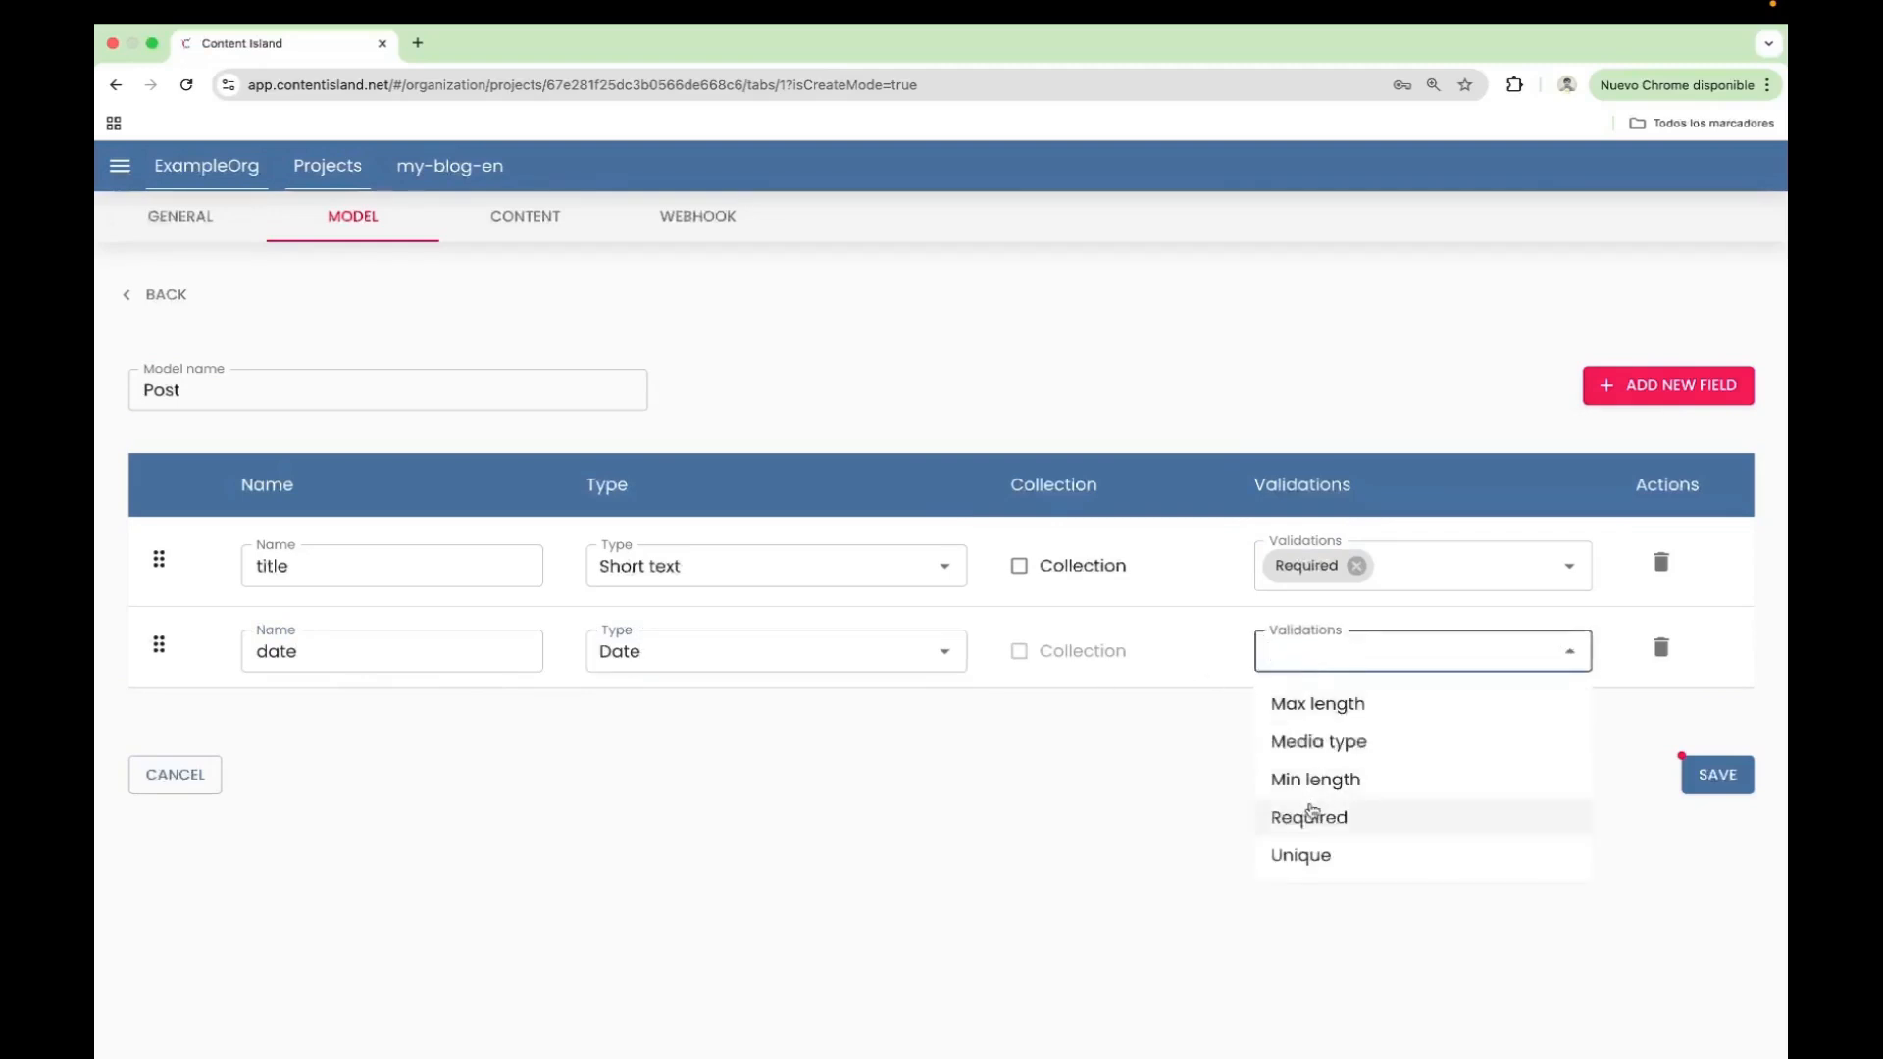
click(1313, 815)
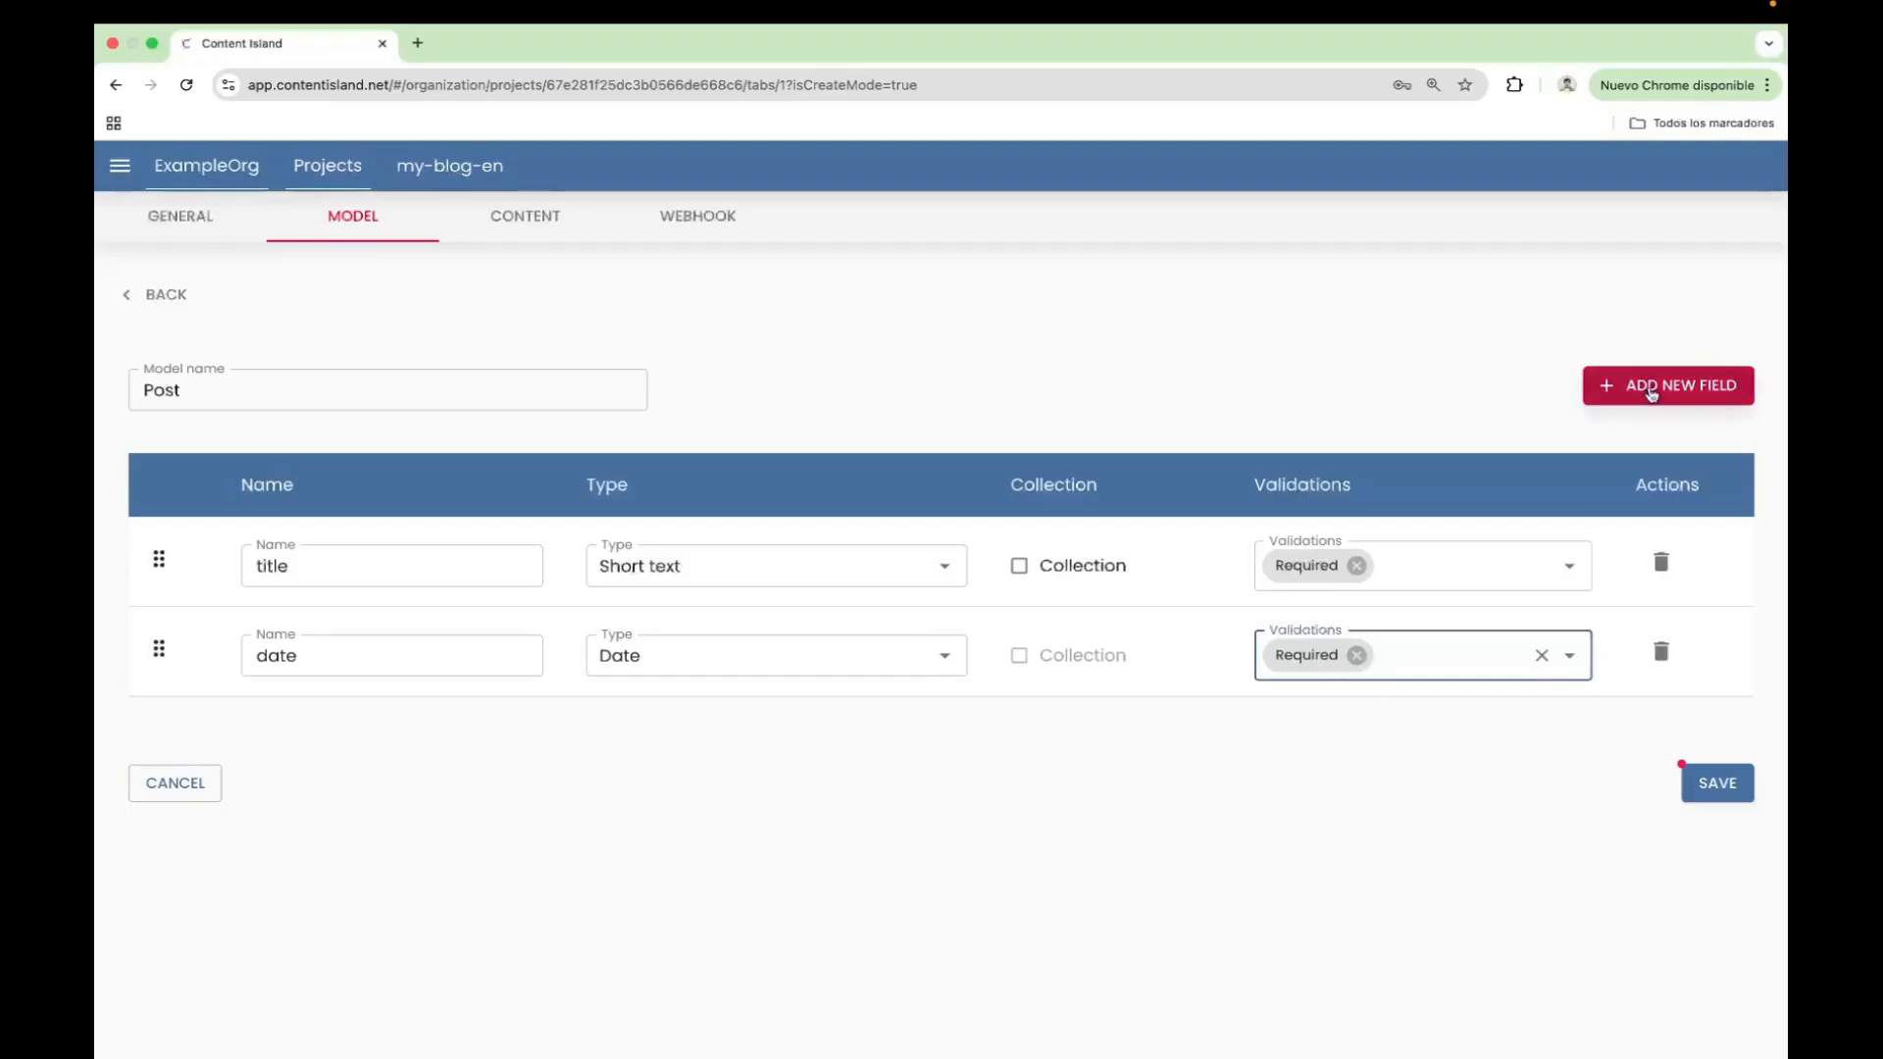
Add a field named author to the Post model, with type Short text and the Required validation
click(1652, 389)
text(author)
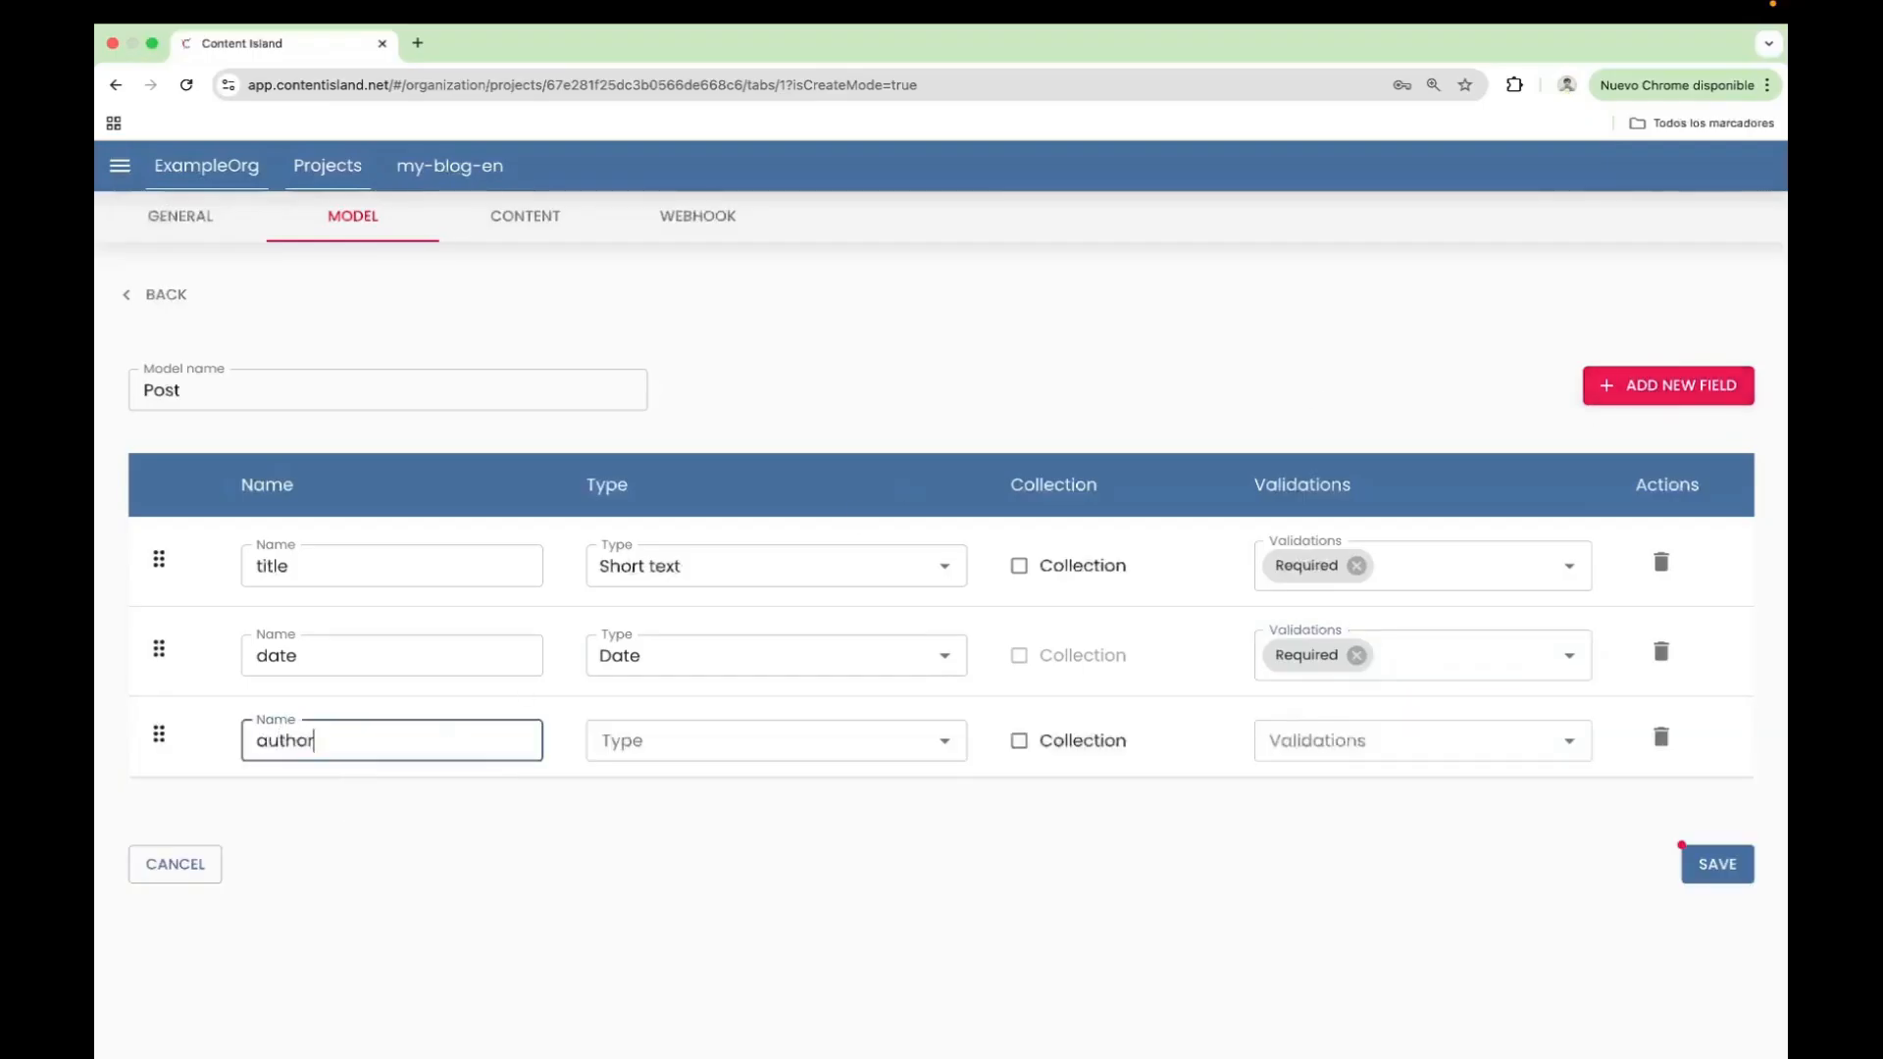
click(664, 748)
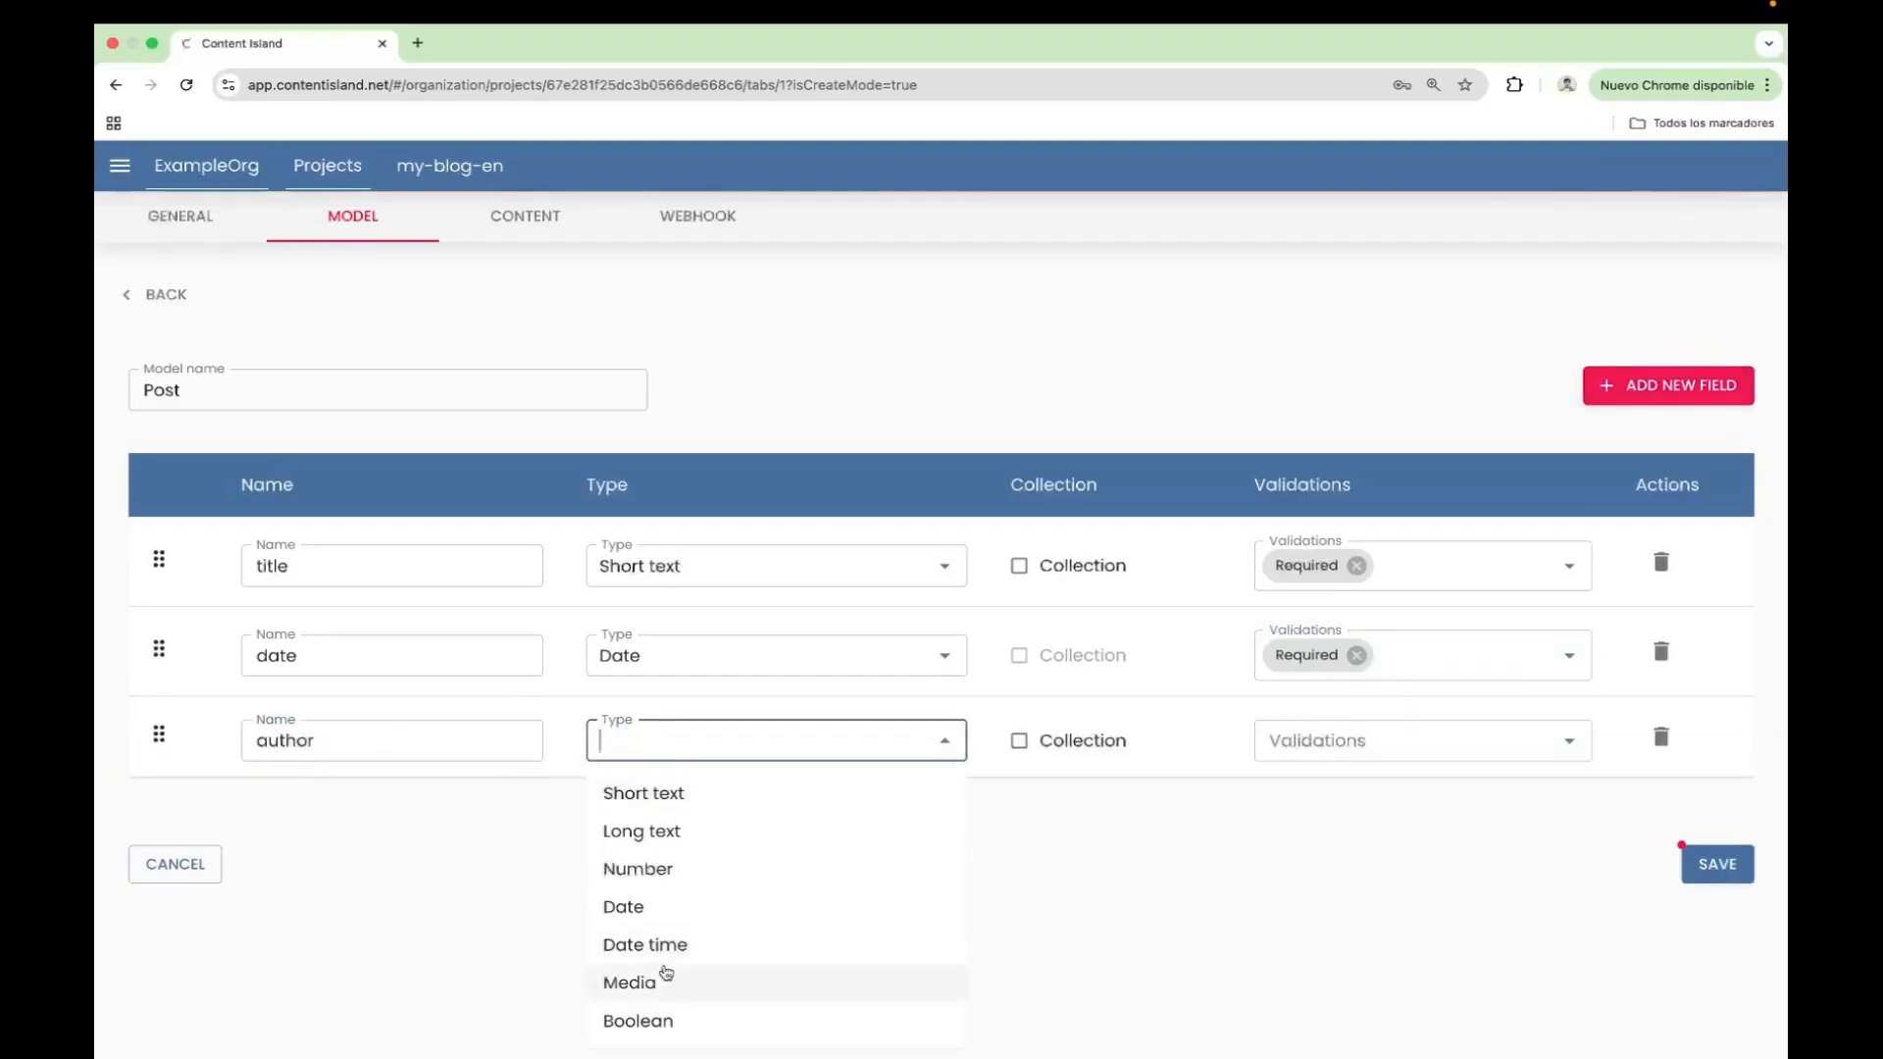
click(651, 790)
click(1340, 748)
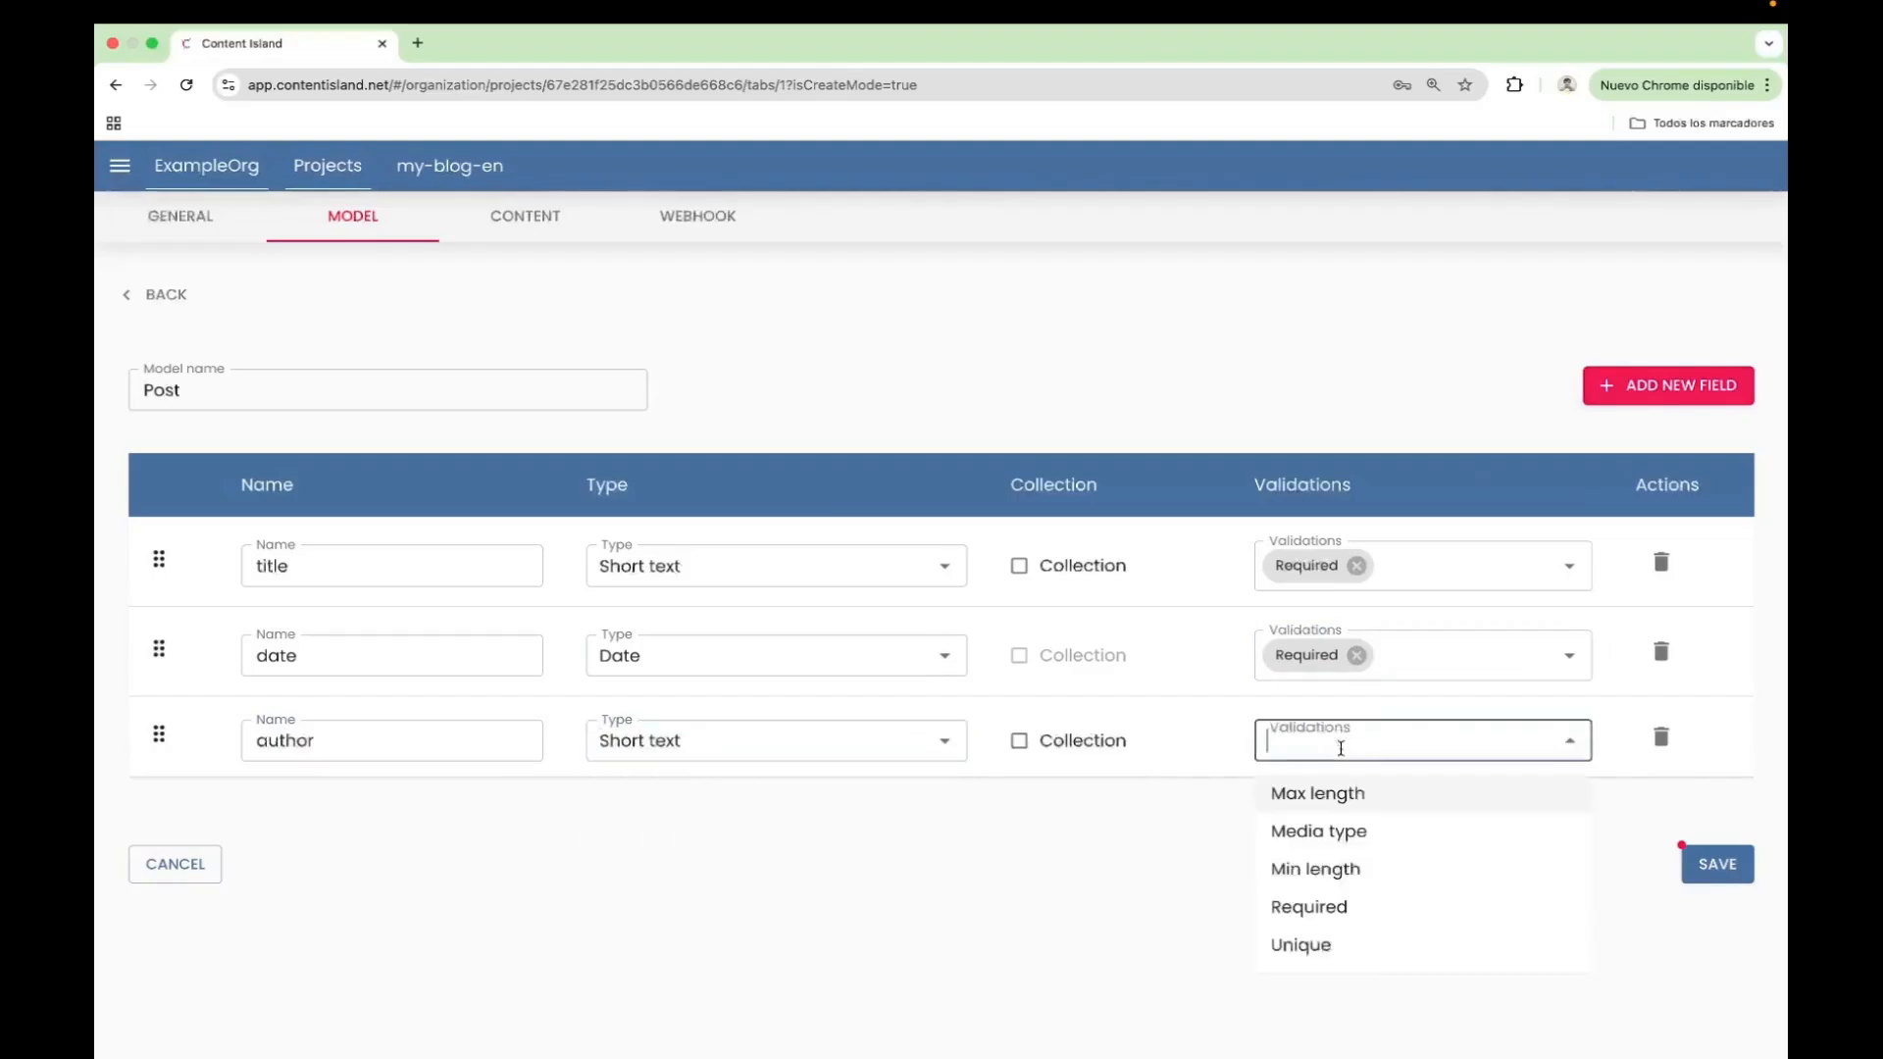
click(1324, 906)
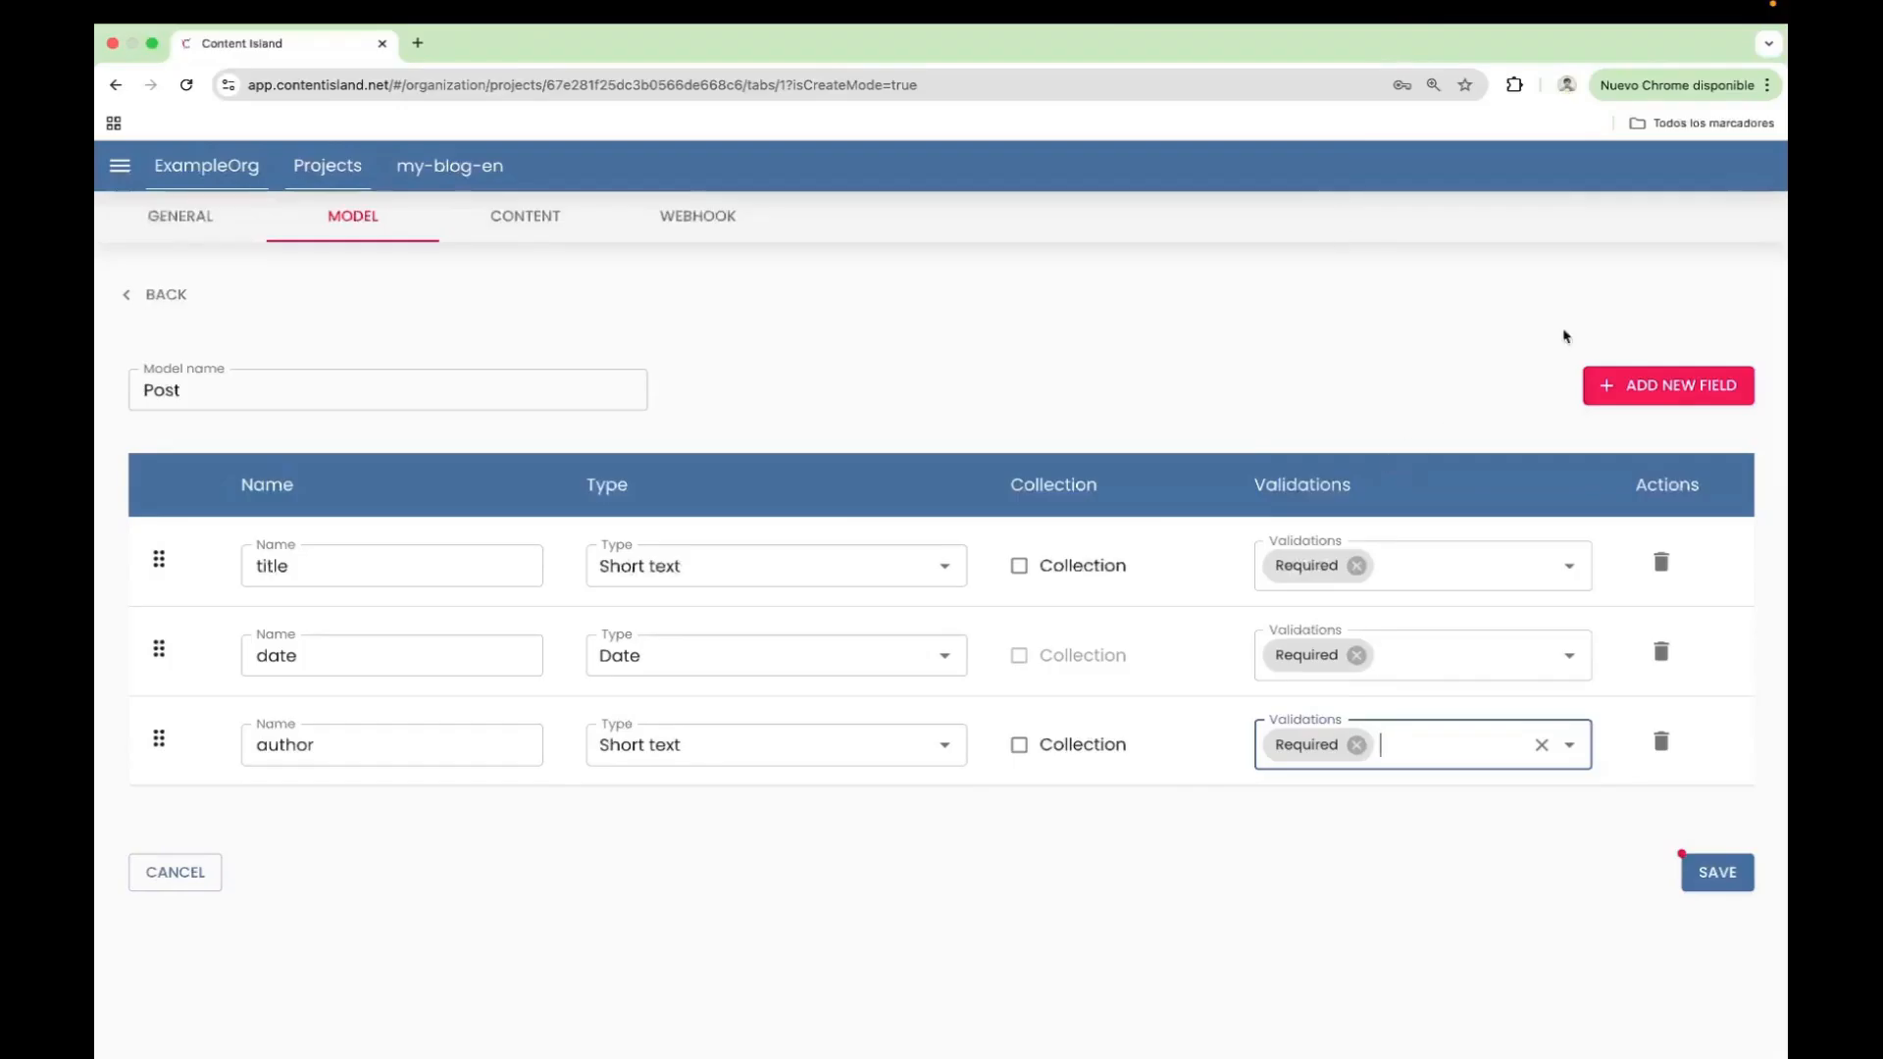
Add a field named summary to the Post model, with type Short text and the Required validation
click(1671, 387)
text(summar)
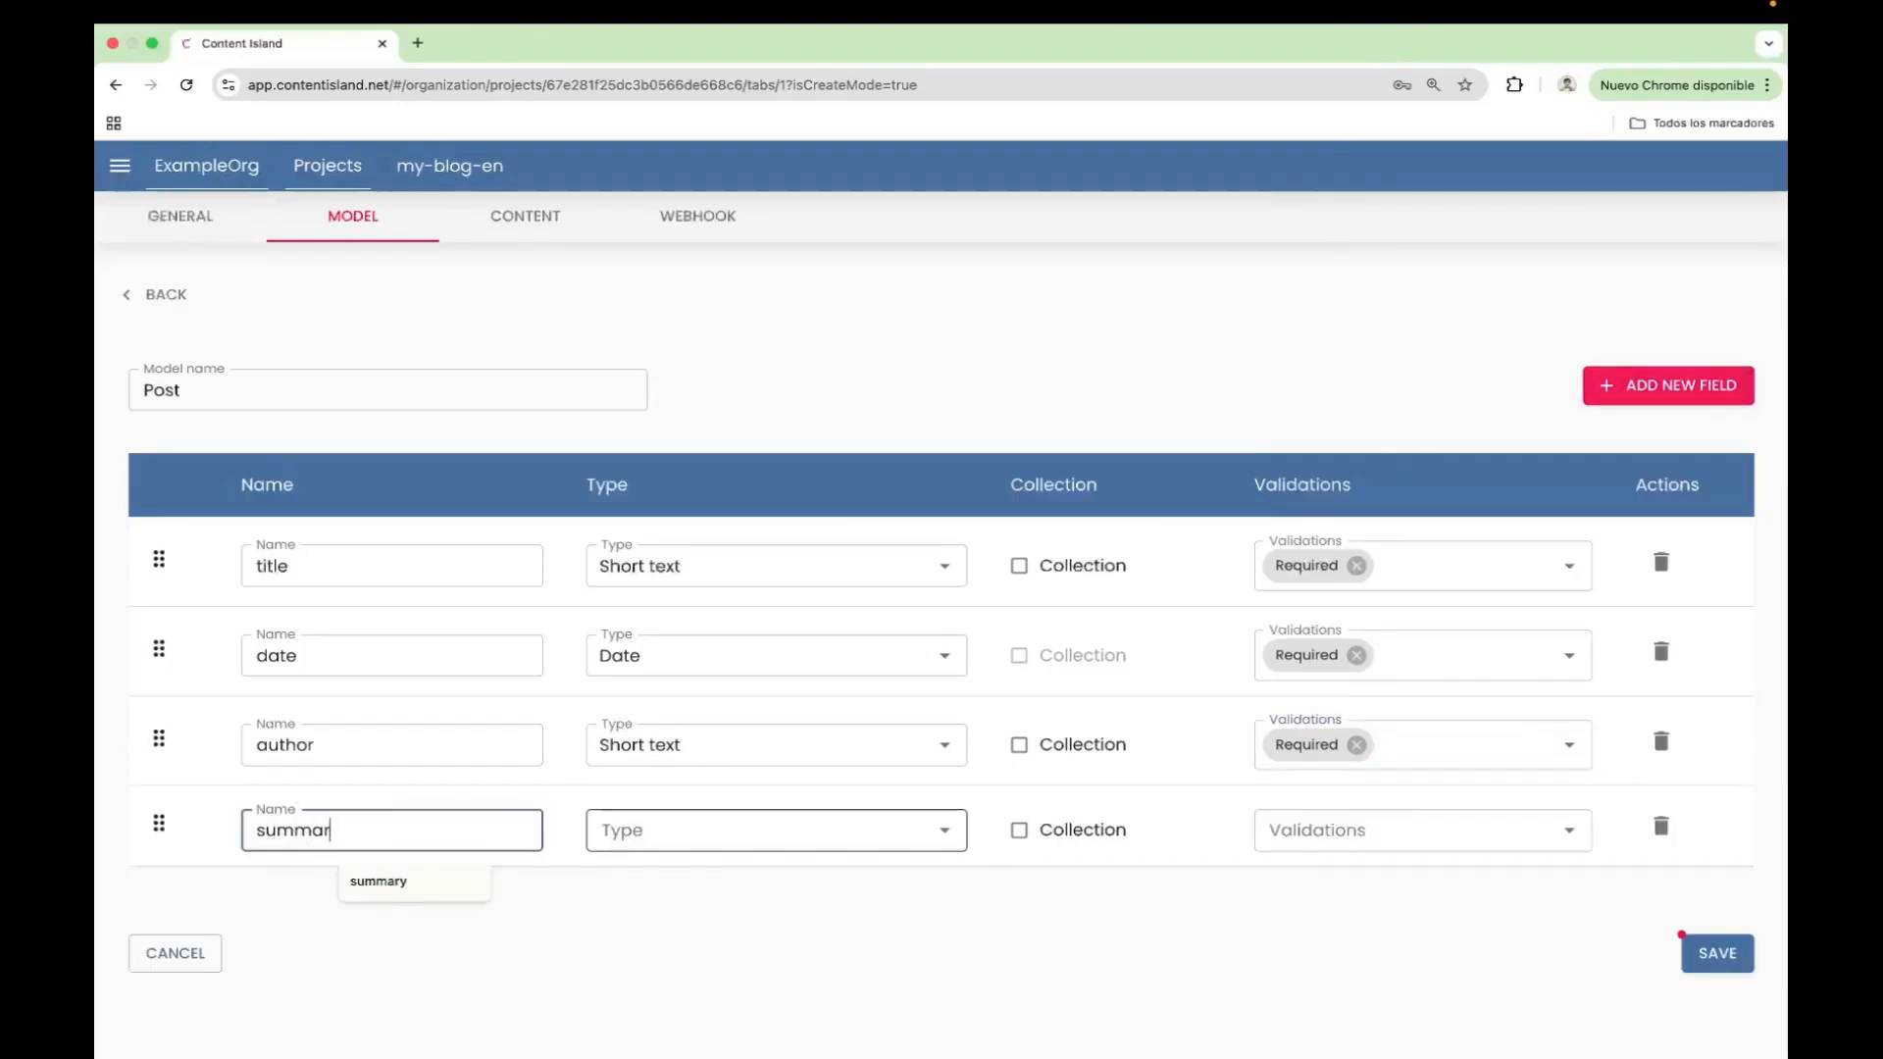
text(y)
click(651, 840)
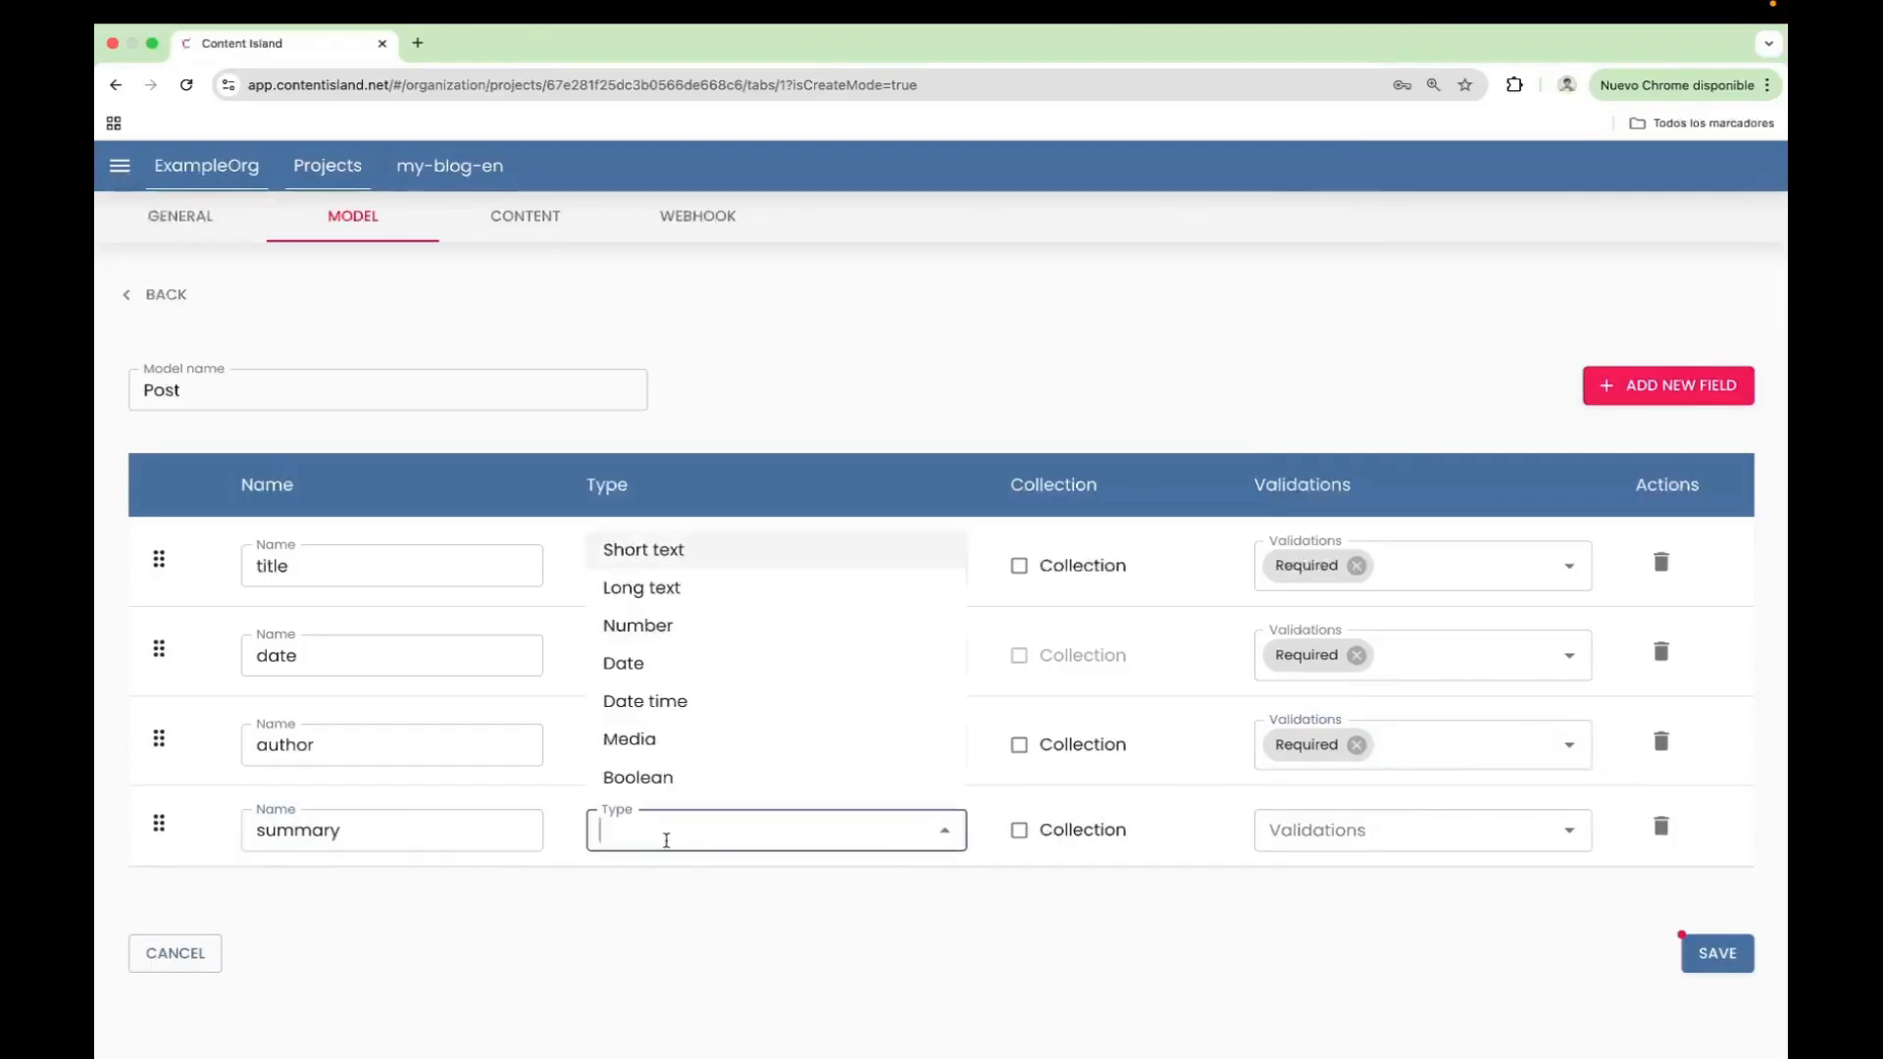
click(645, 561)
click(1275, 830)
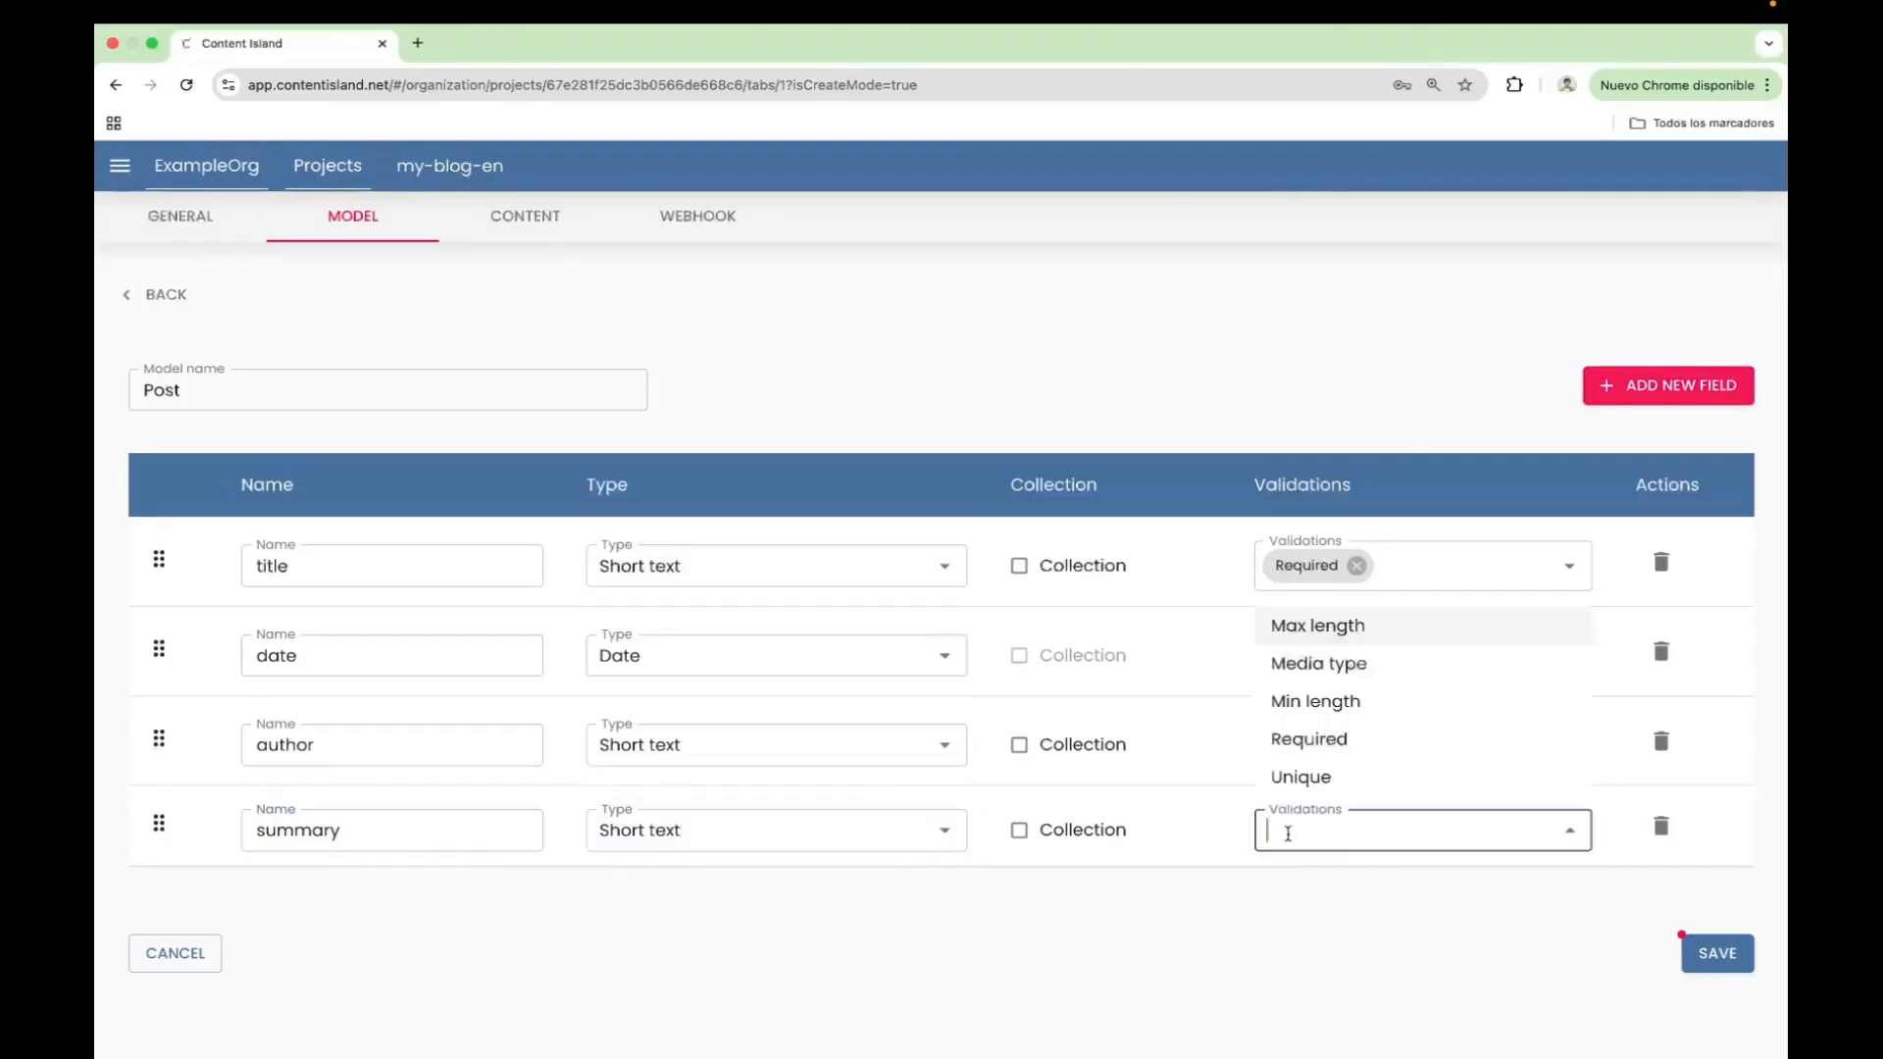
click(1350, 742)
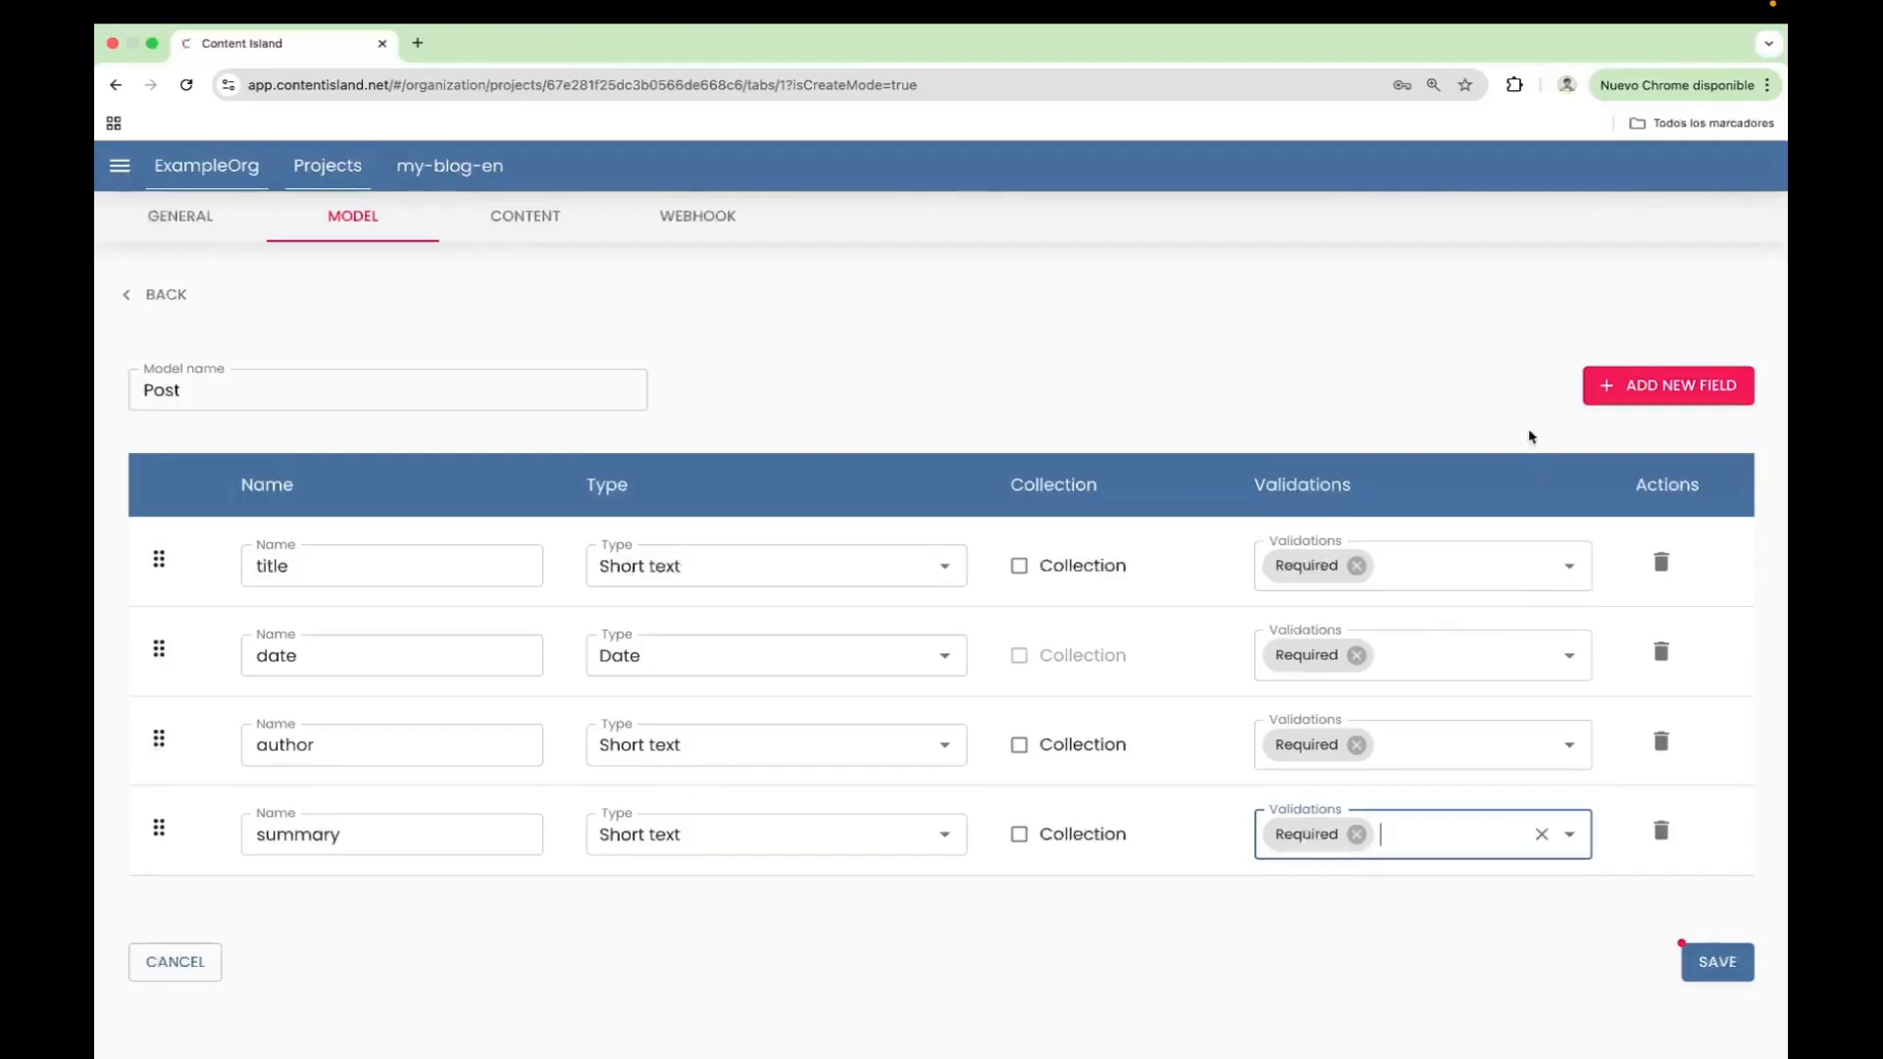
Add a field named image to the Post model, with type Media and the Required validation
click(1671, 385)
text(image)
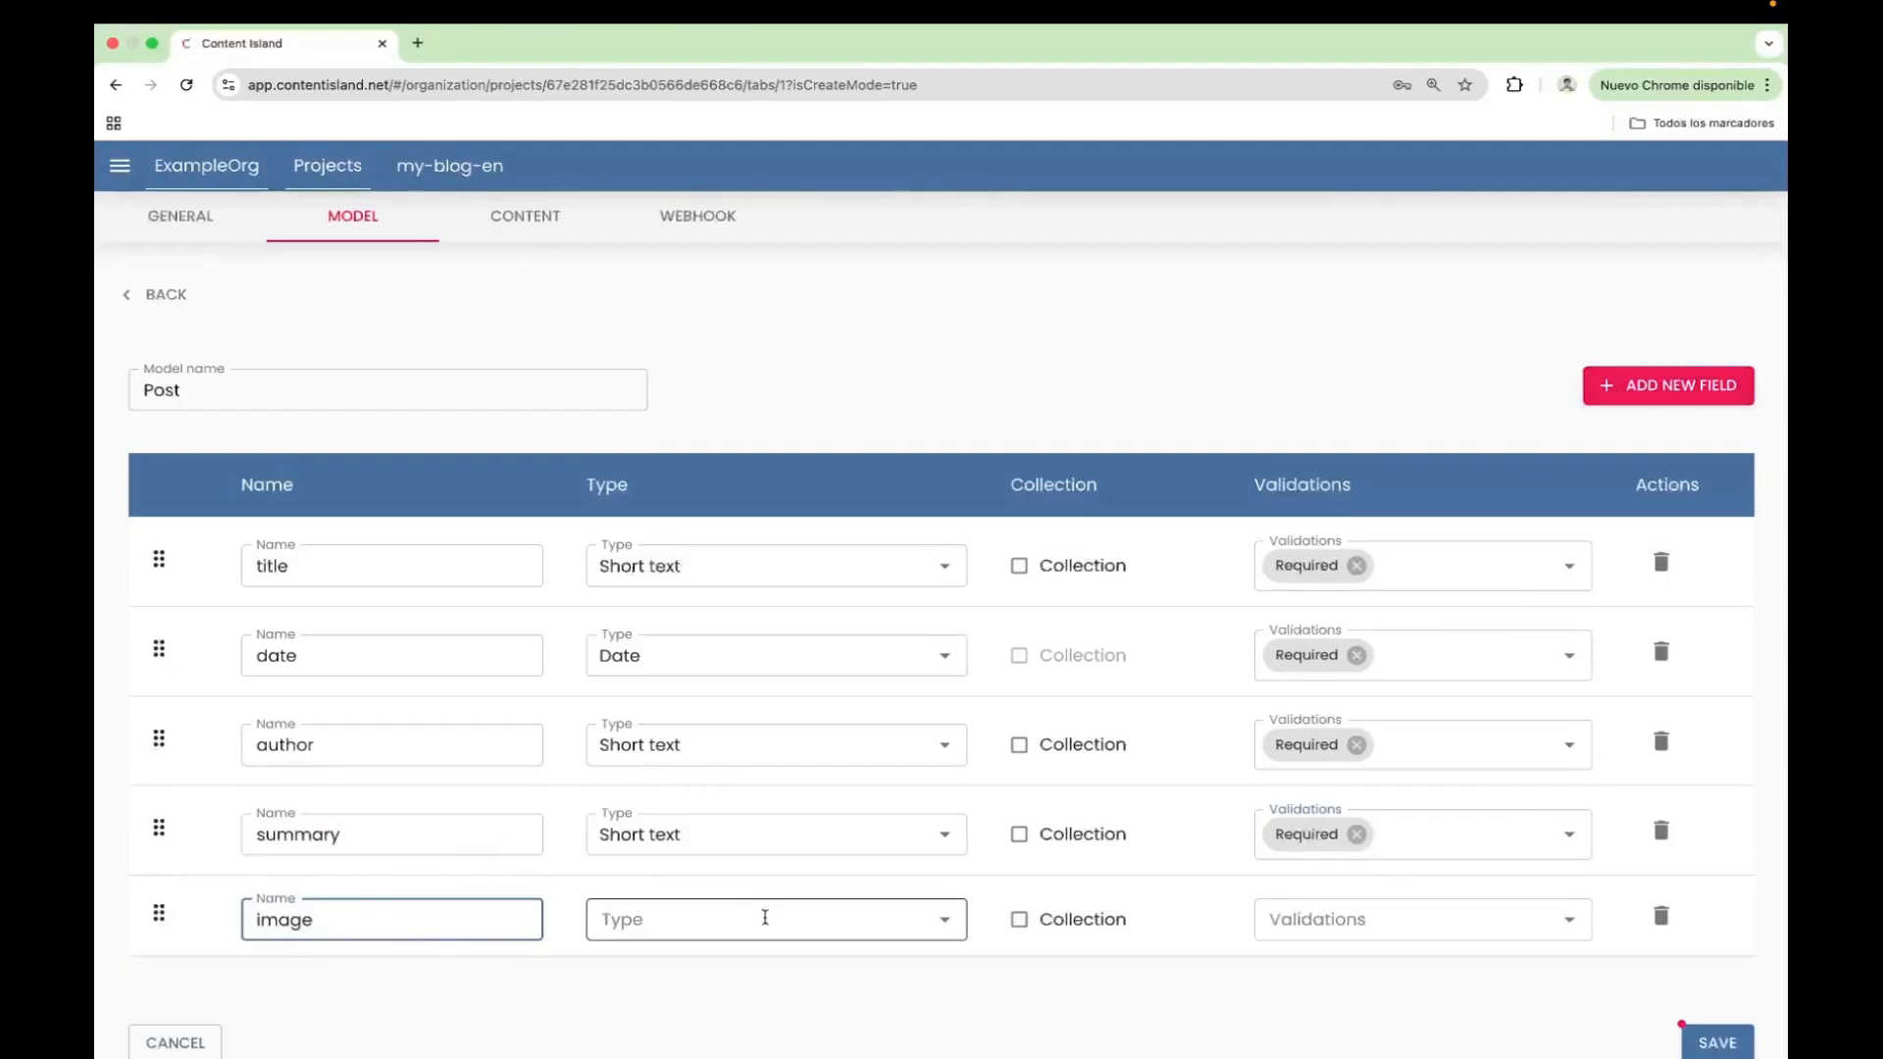
click(747, 920)
click(667, 830)
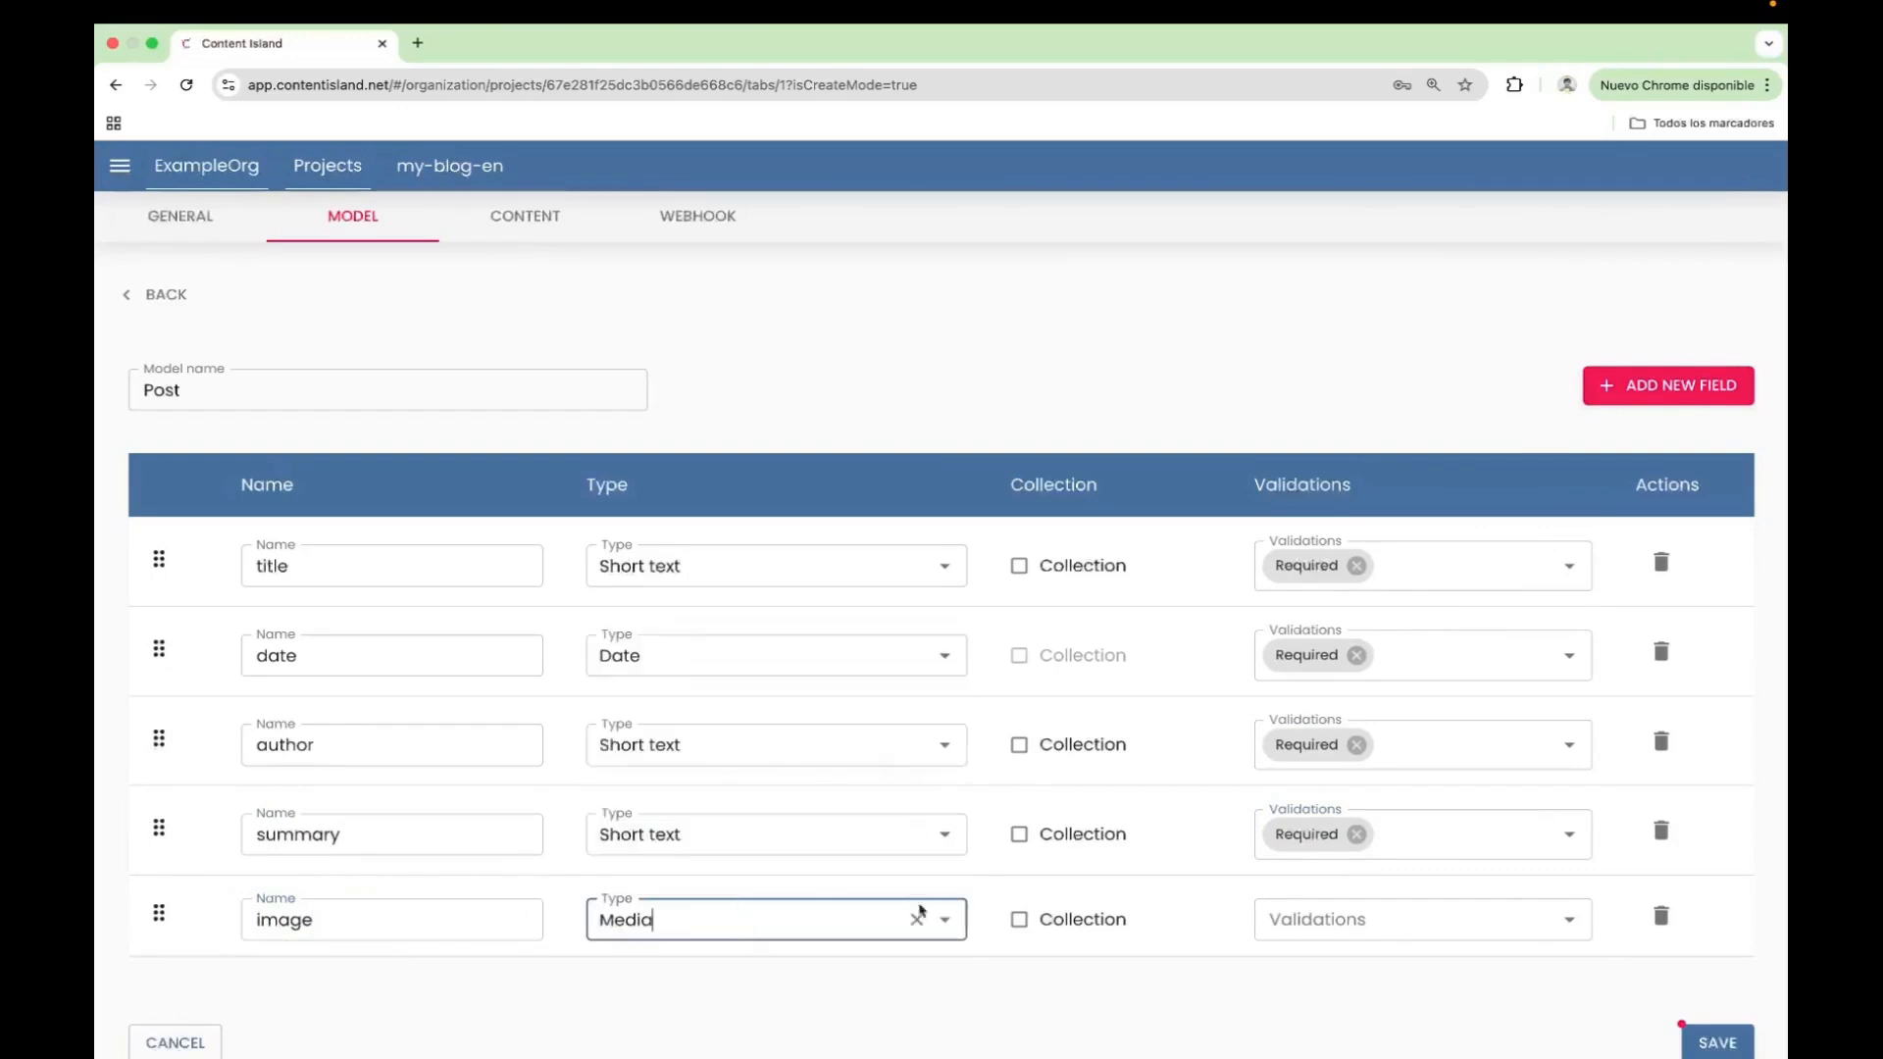
click(1305, 917)
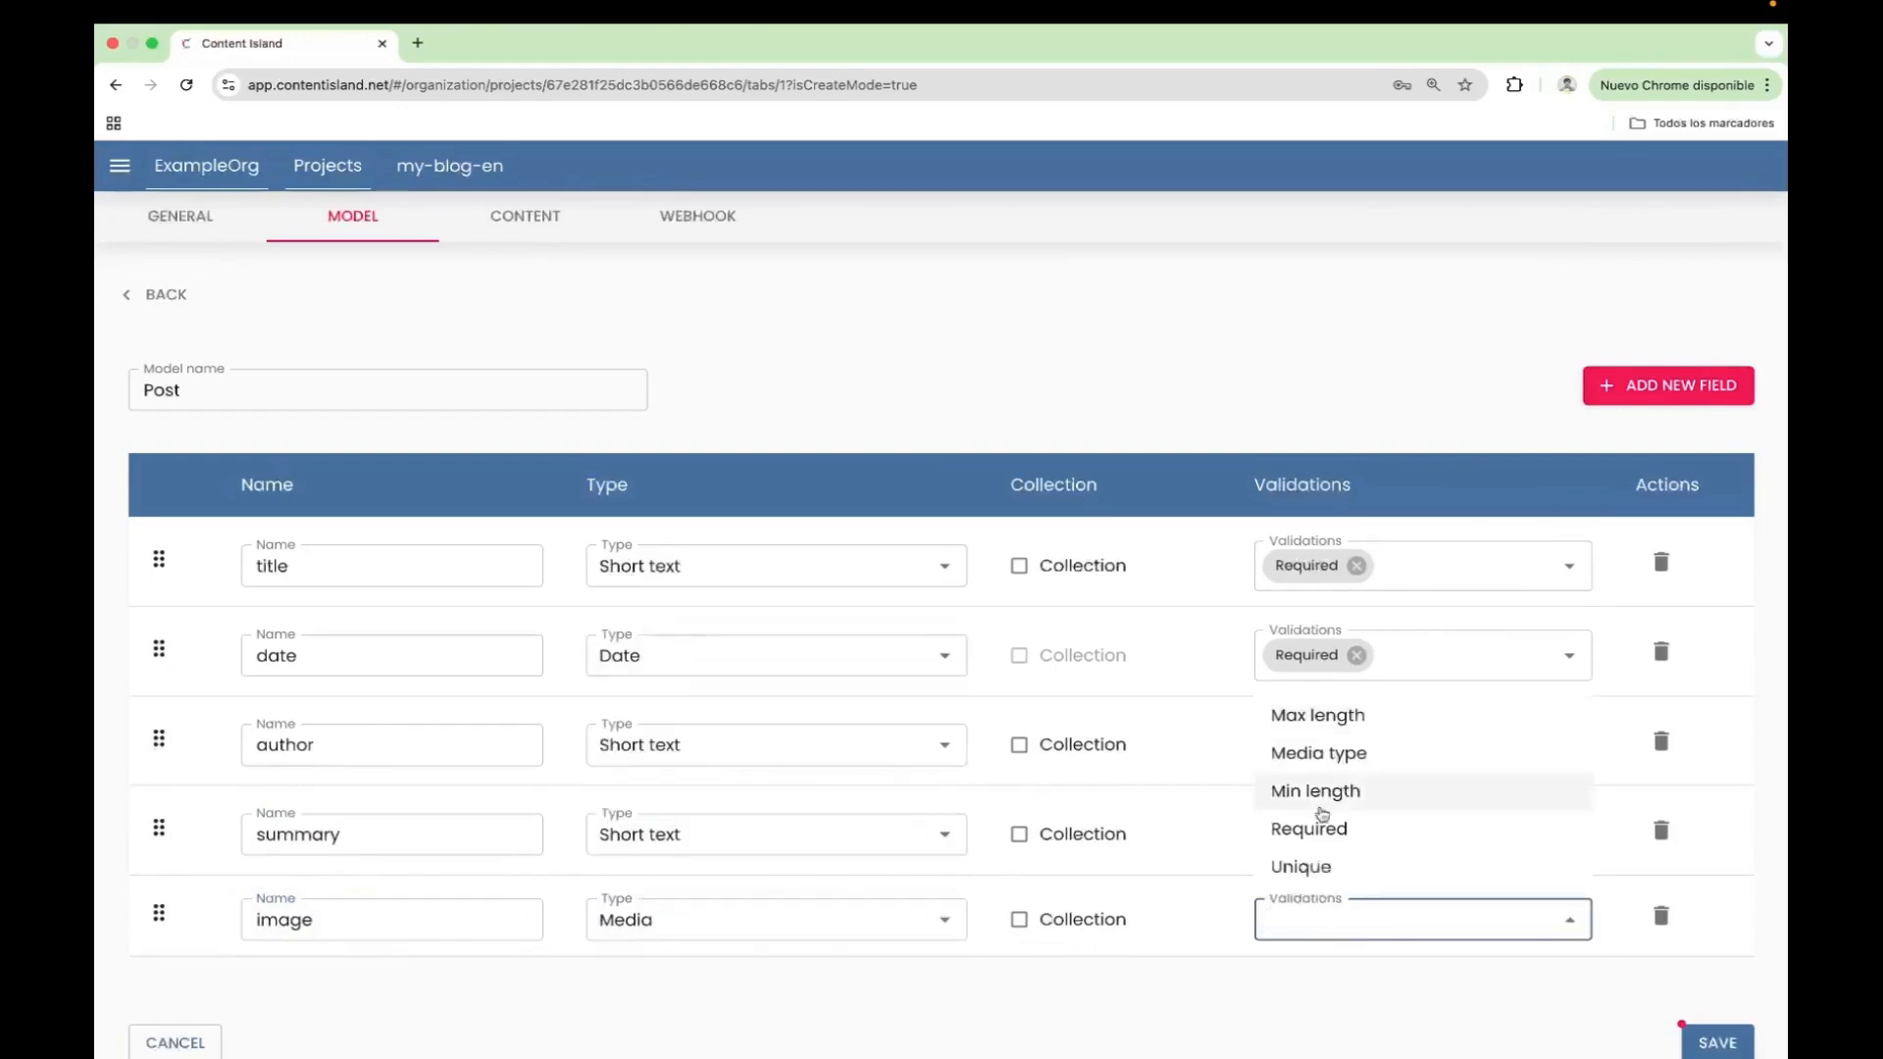
click(1311, 829)
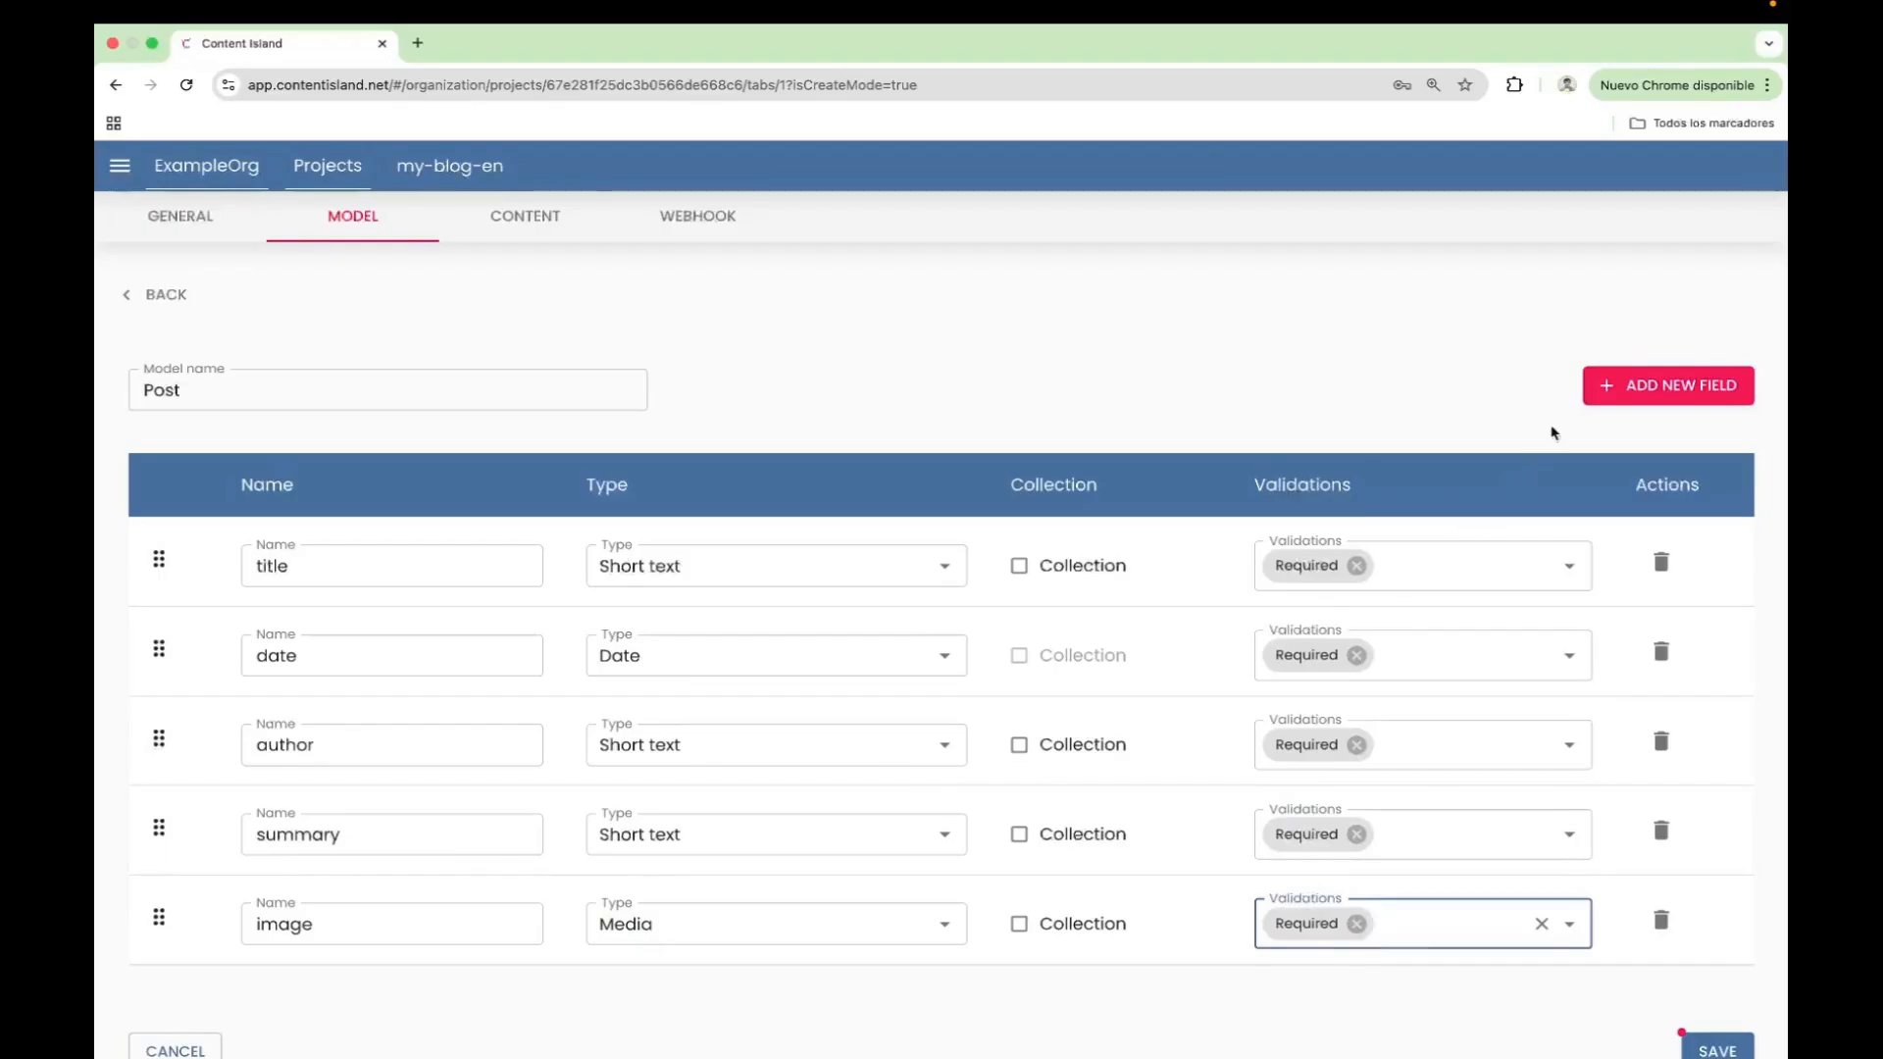
Add a field named content with type Long text and the Required validation, and save the Post model
click(1608, 385)
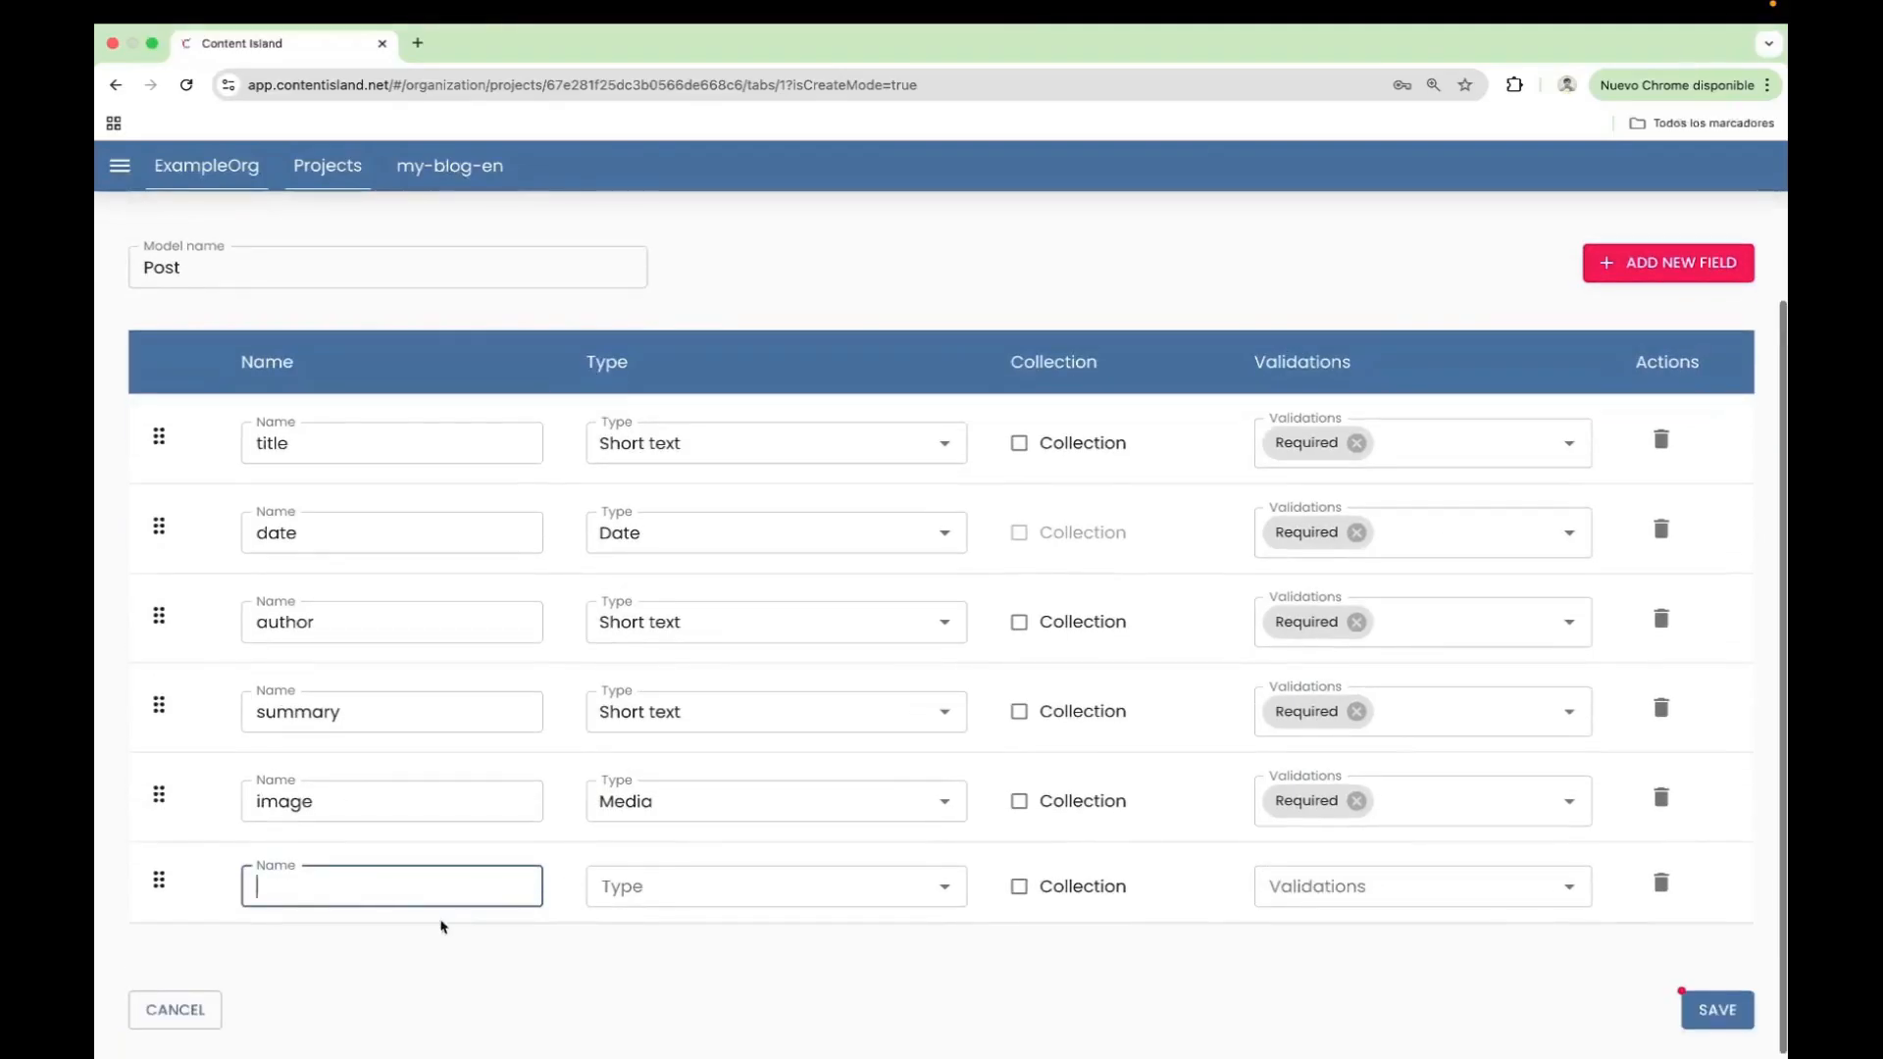
click(441, 894)
text(content)
key(Tab)
click(740, 885)
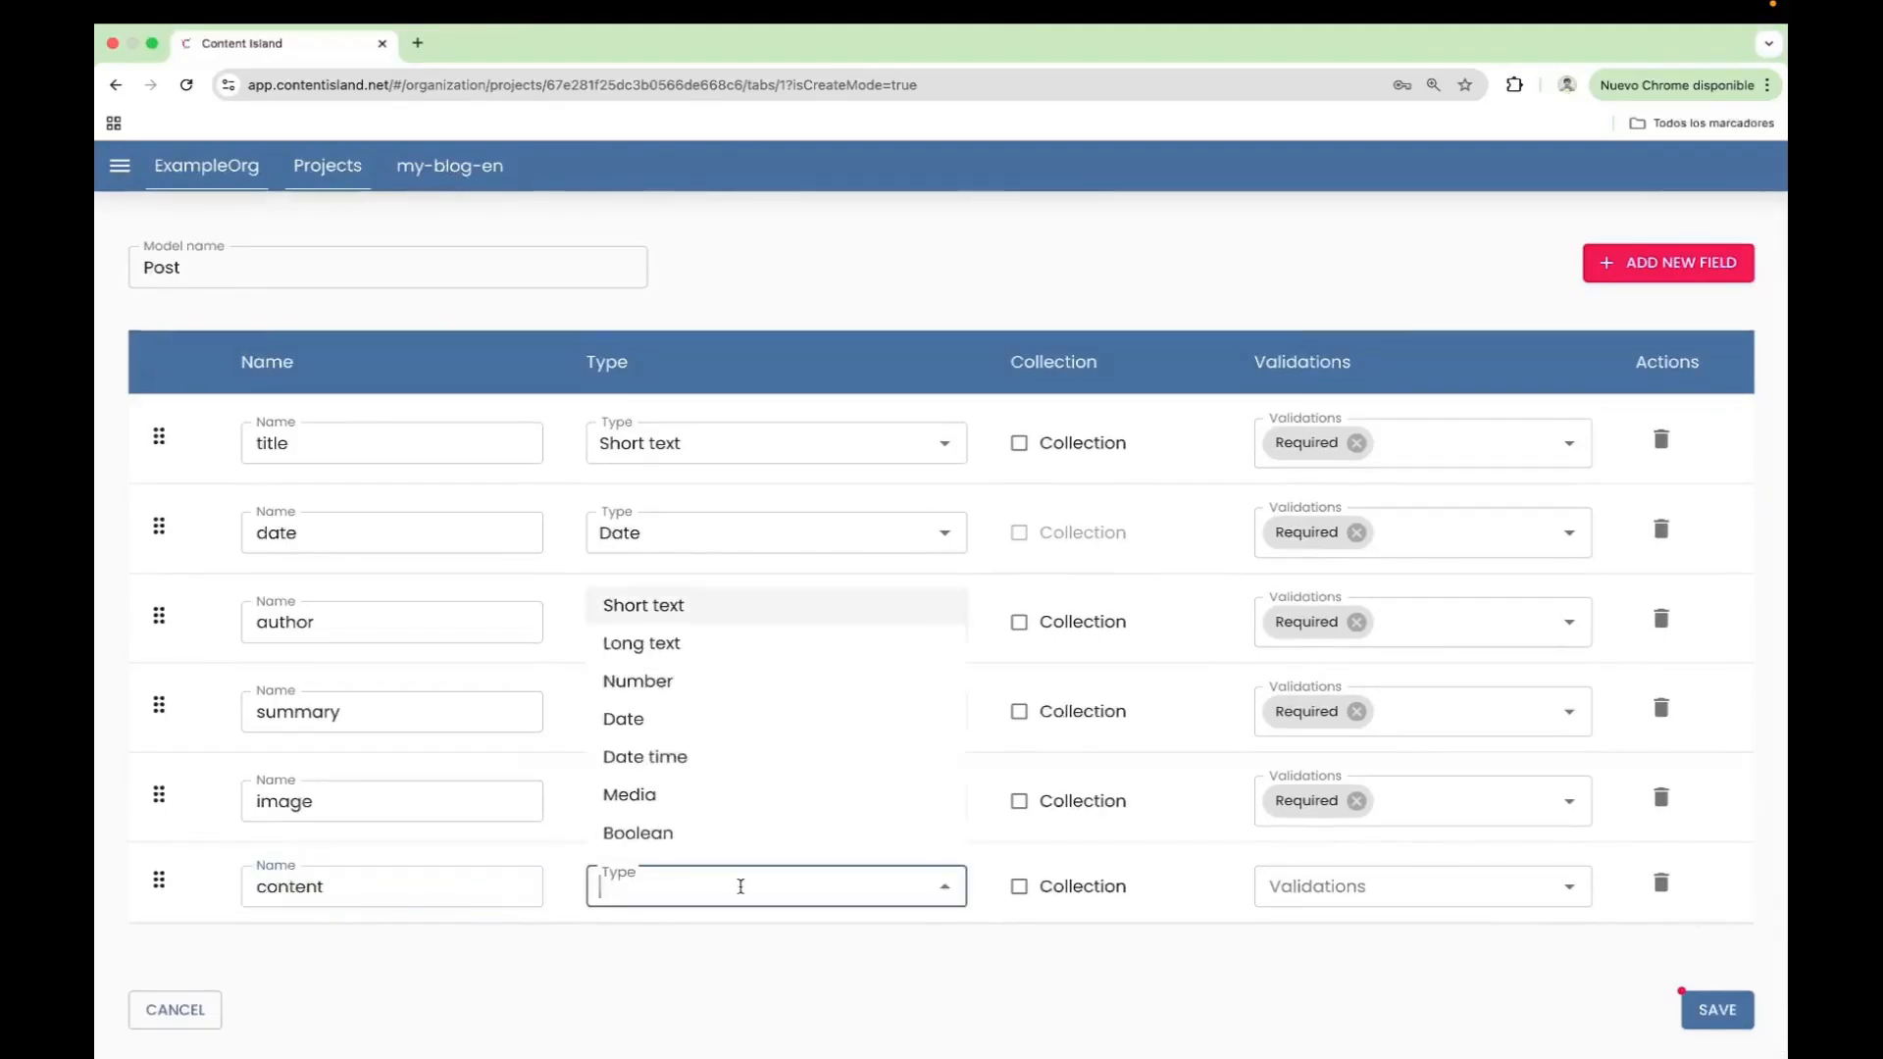
click(655, 645)
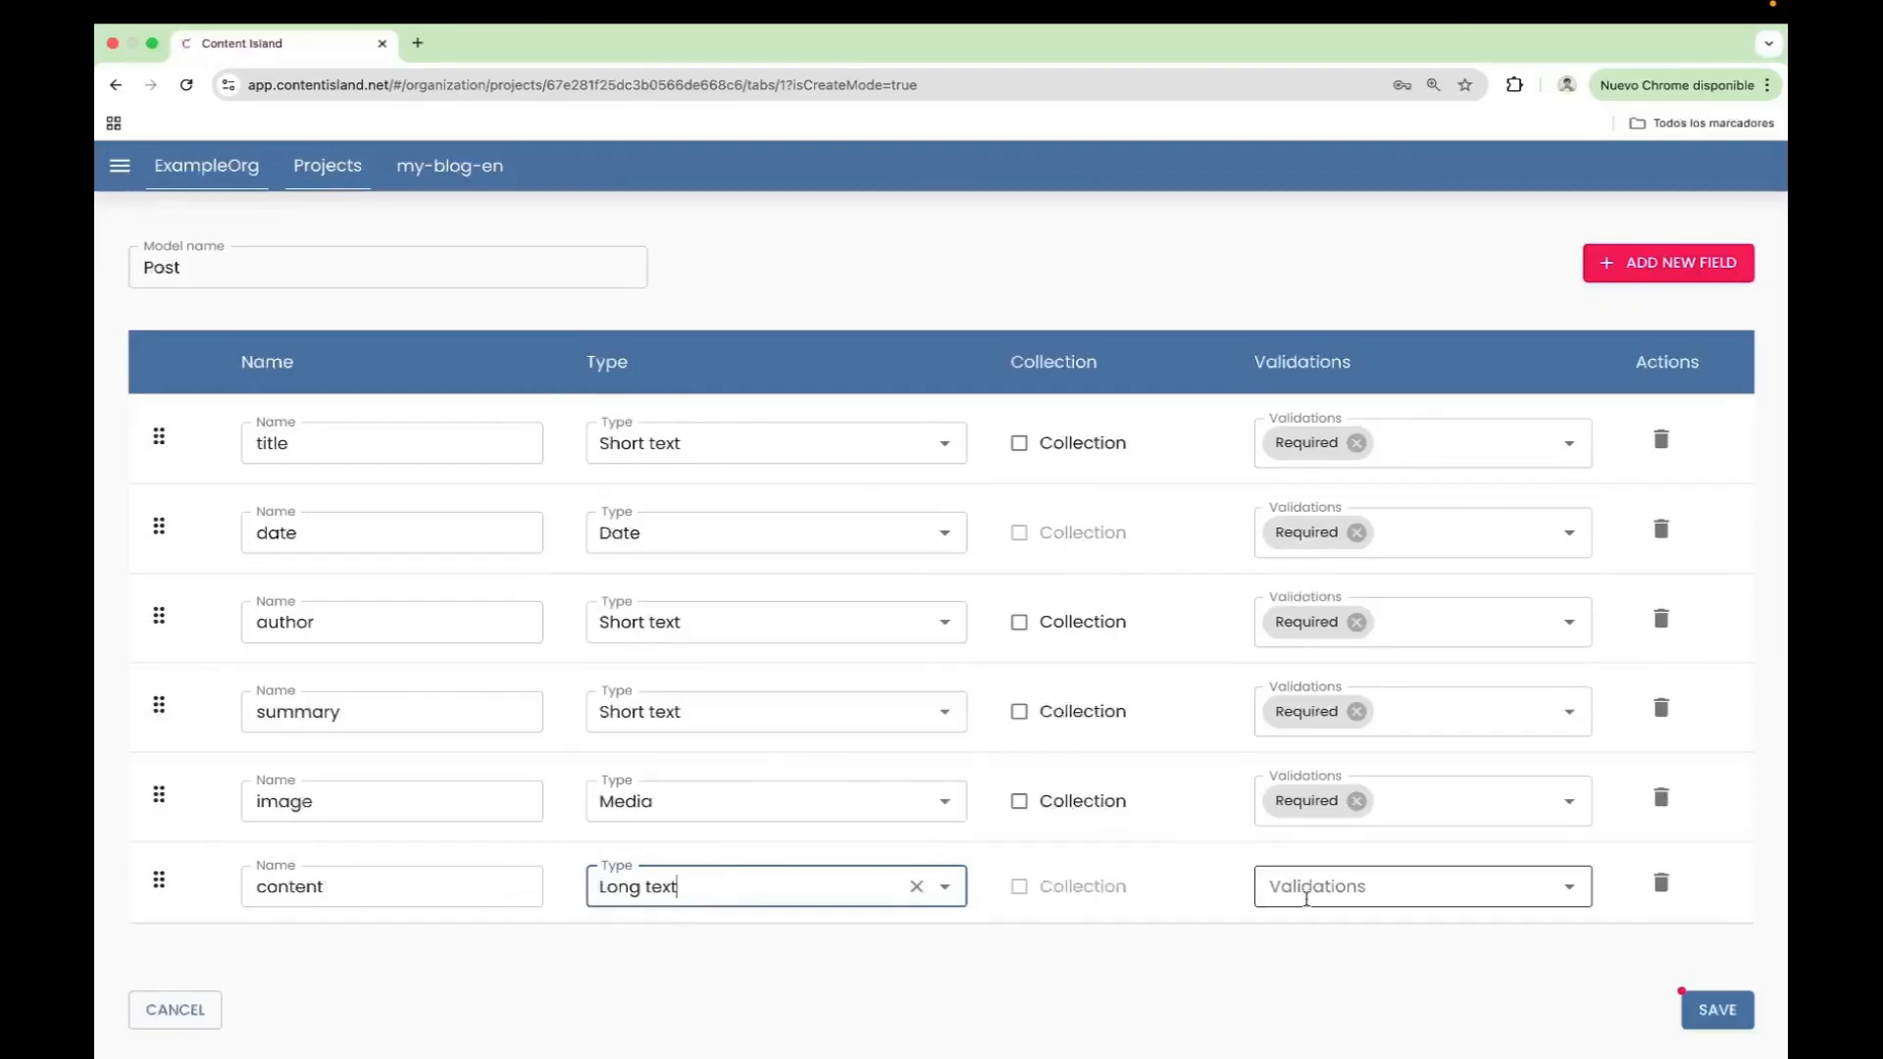
click(1313, 889)
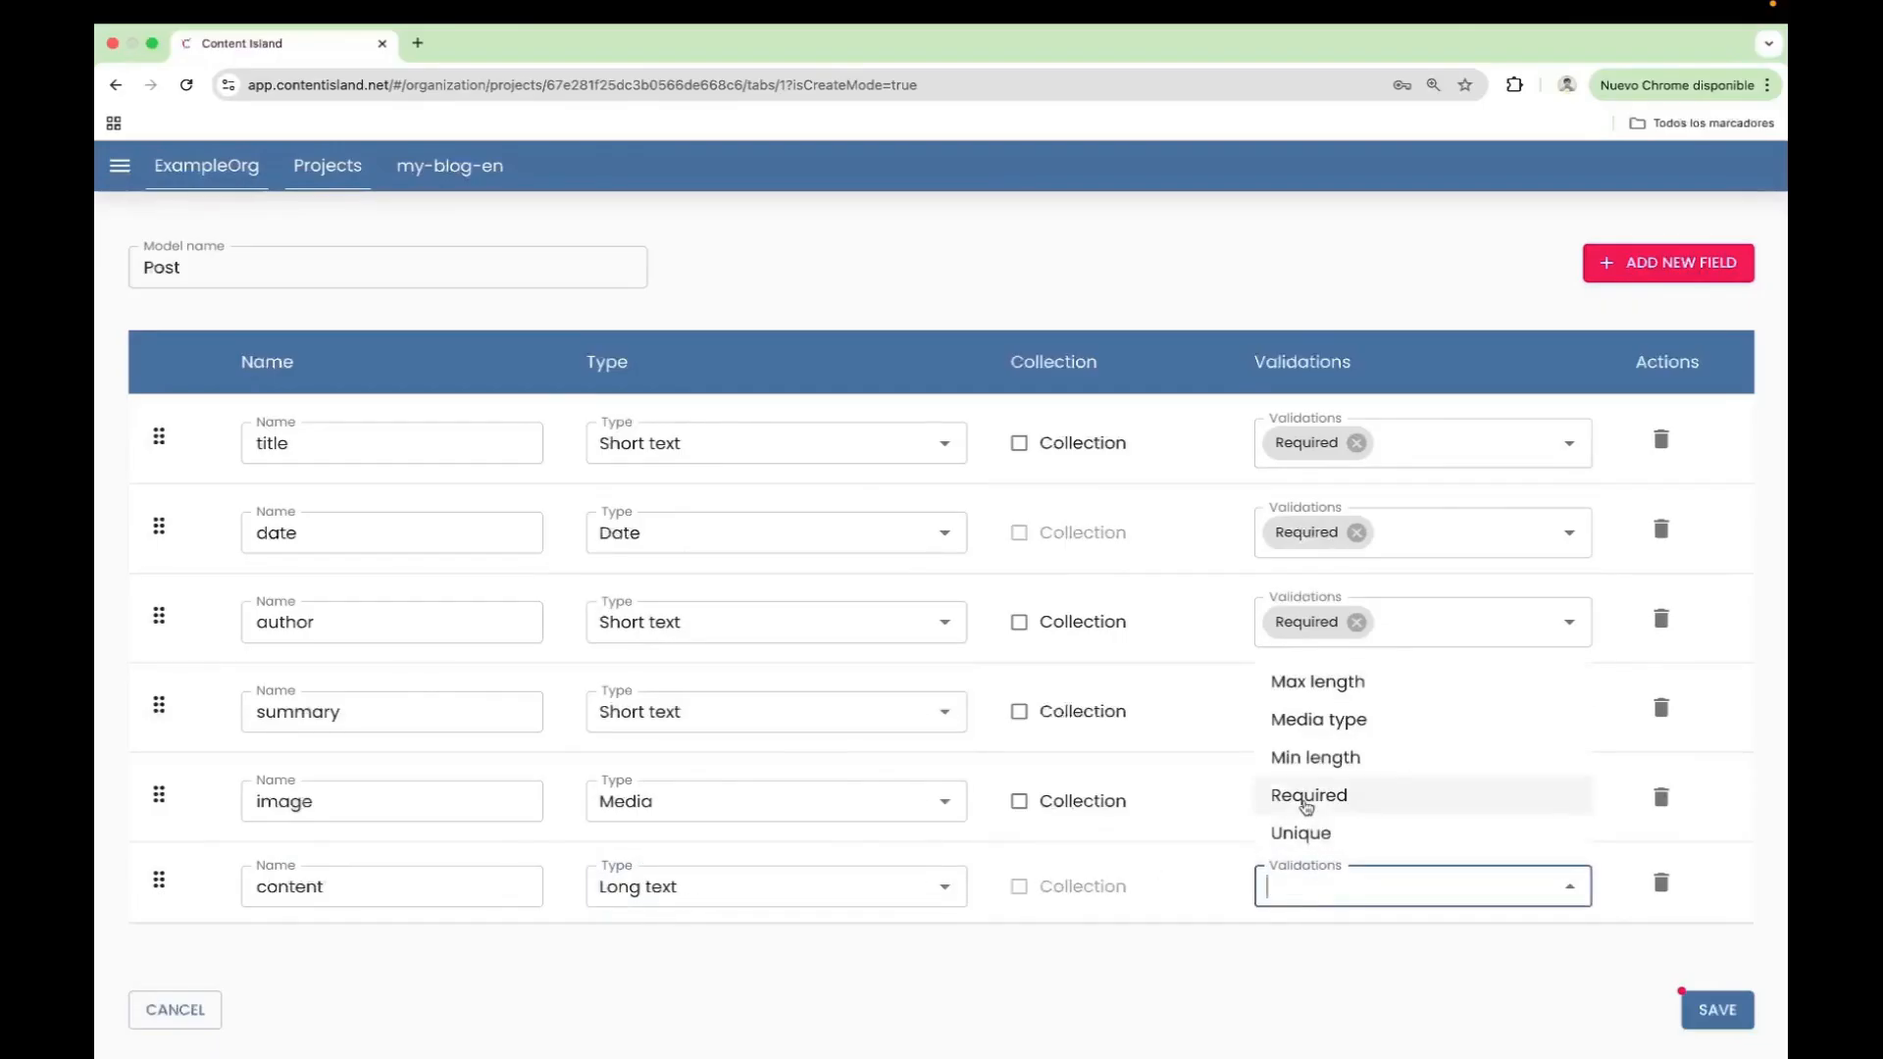
click(1307, 801)
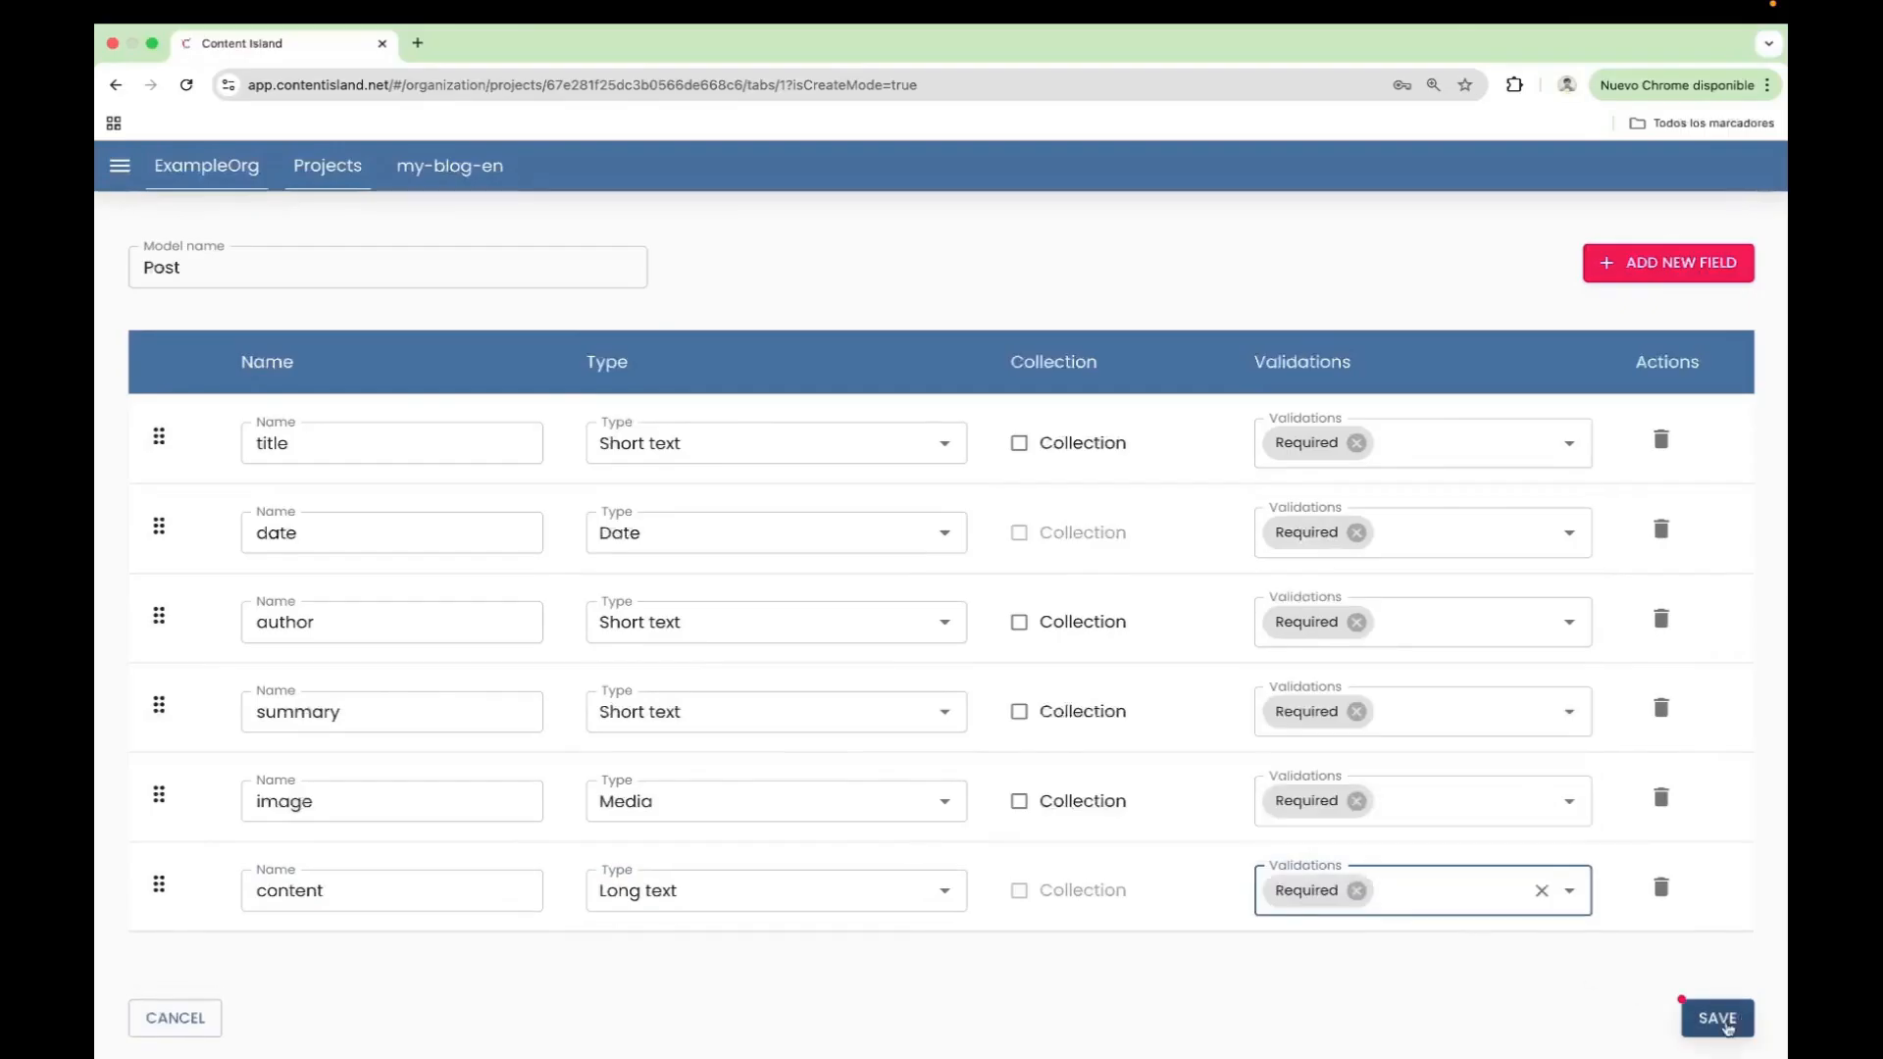
click(1726, 1024)
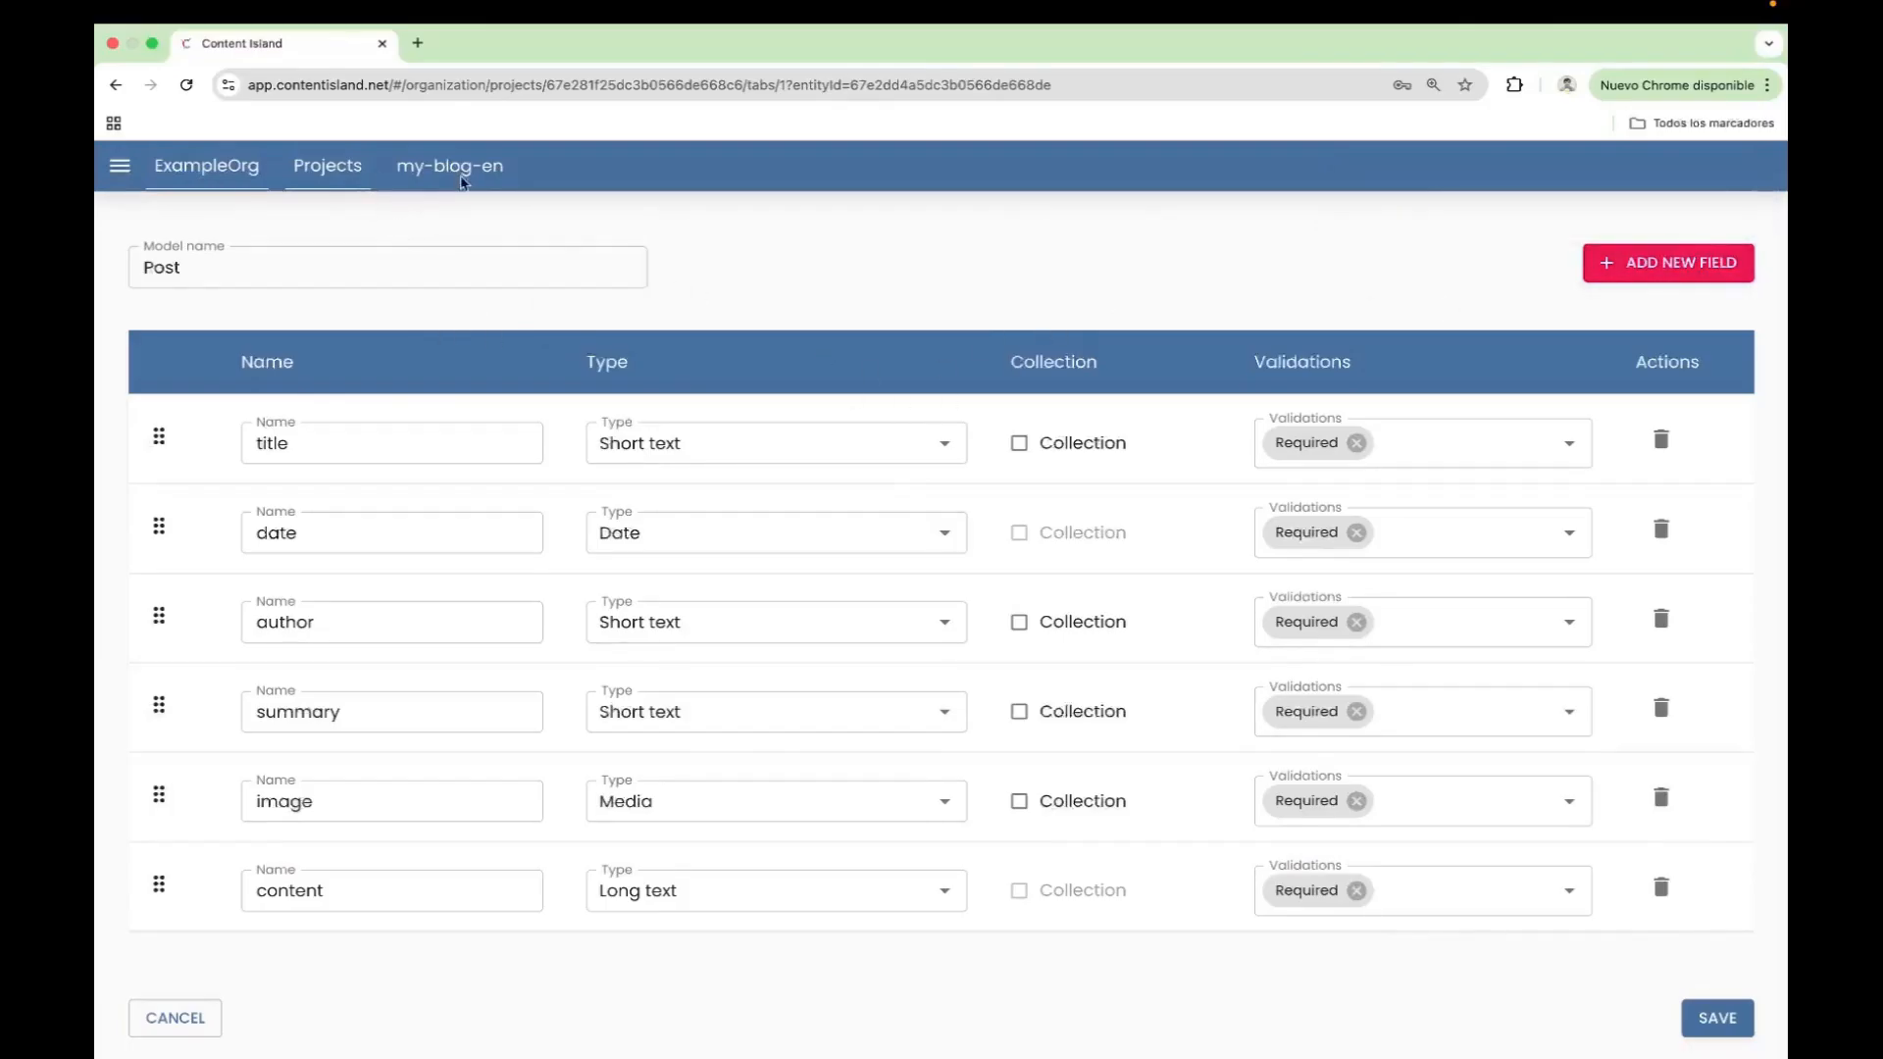
Reopen the my-blog-en project's model list and expand the About and Post models to review their fields
click(336, 175)
click(1219, 429)
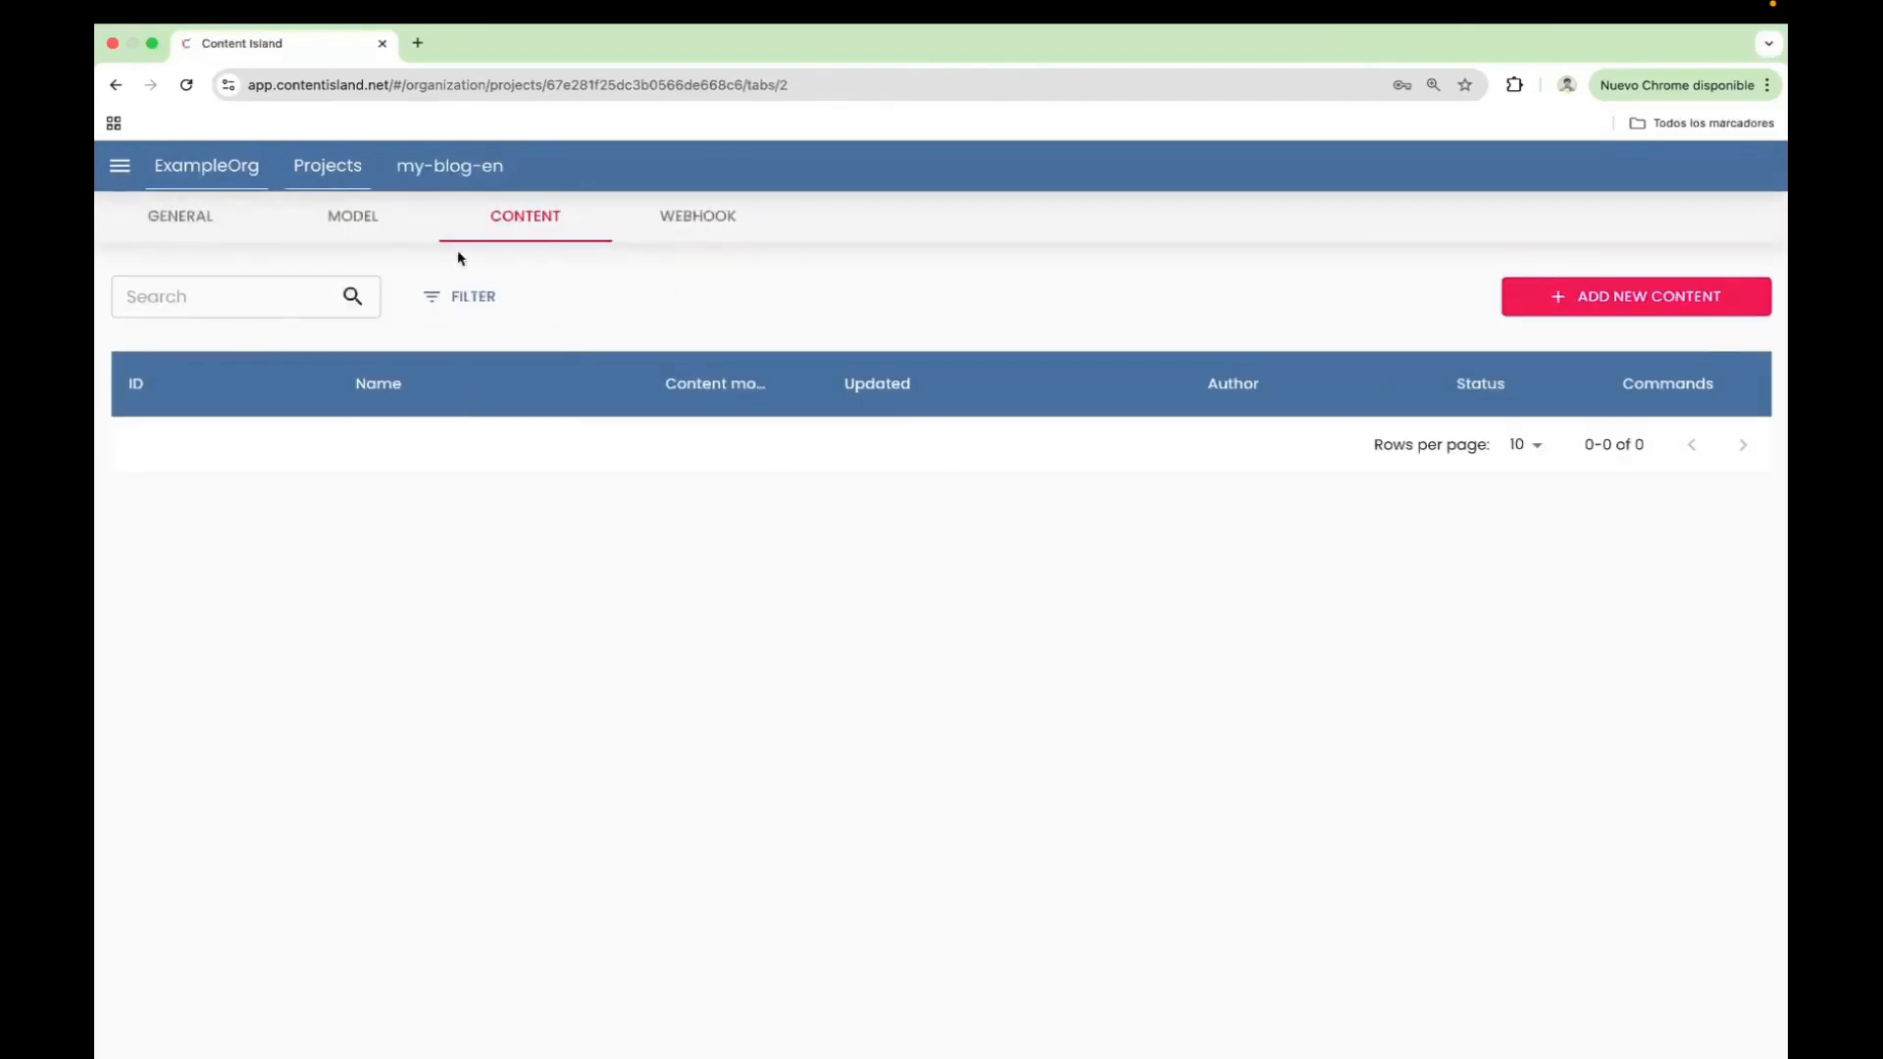
click(380, 221)
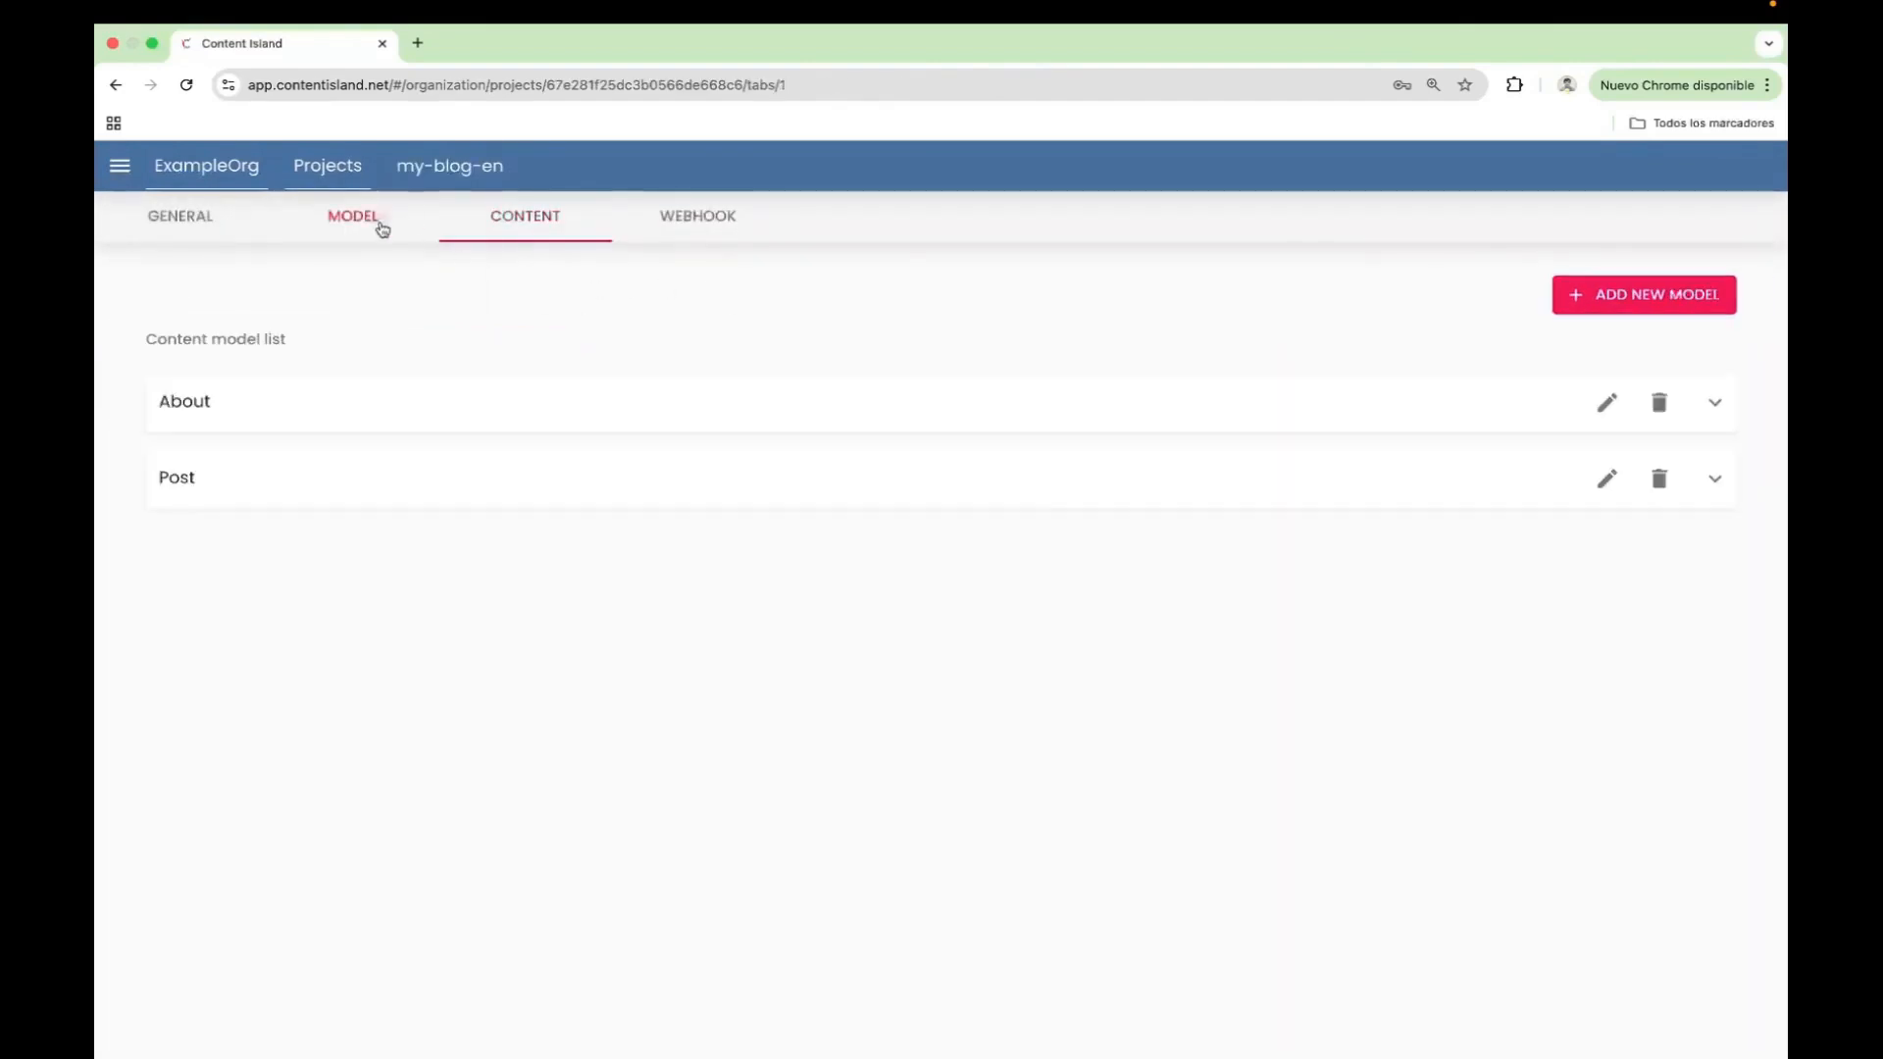
click(1713, 408)
click(1715, 725)
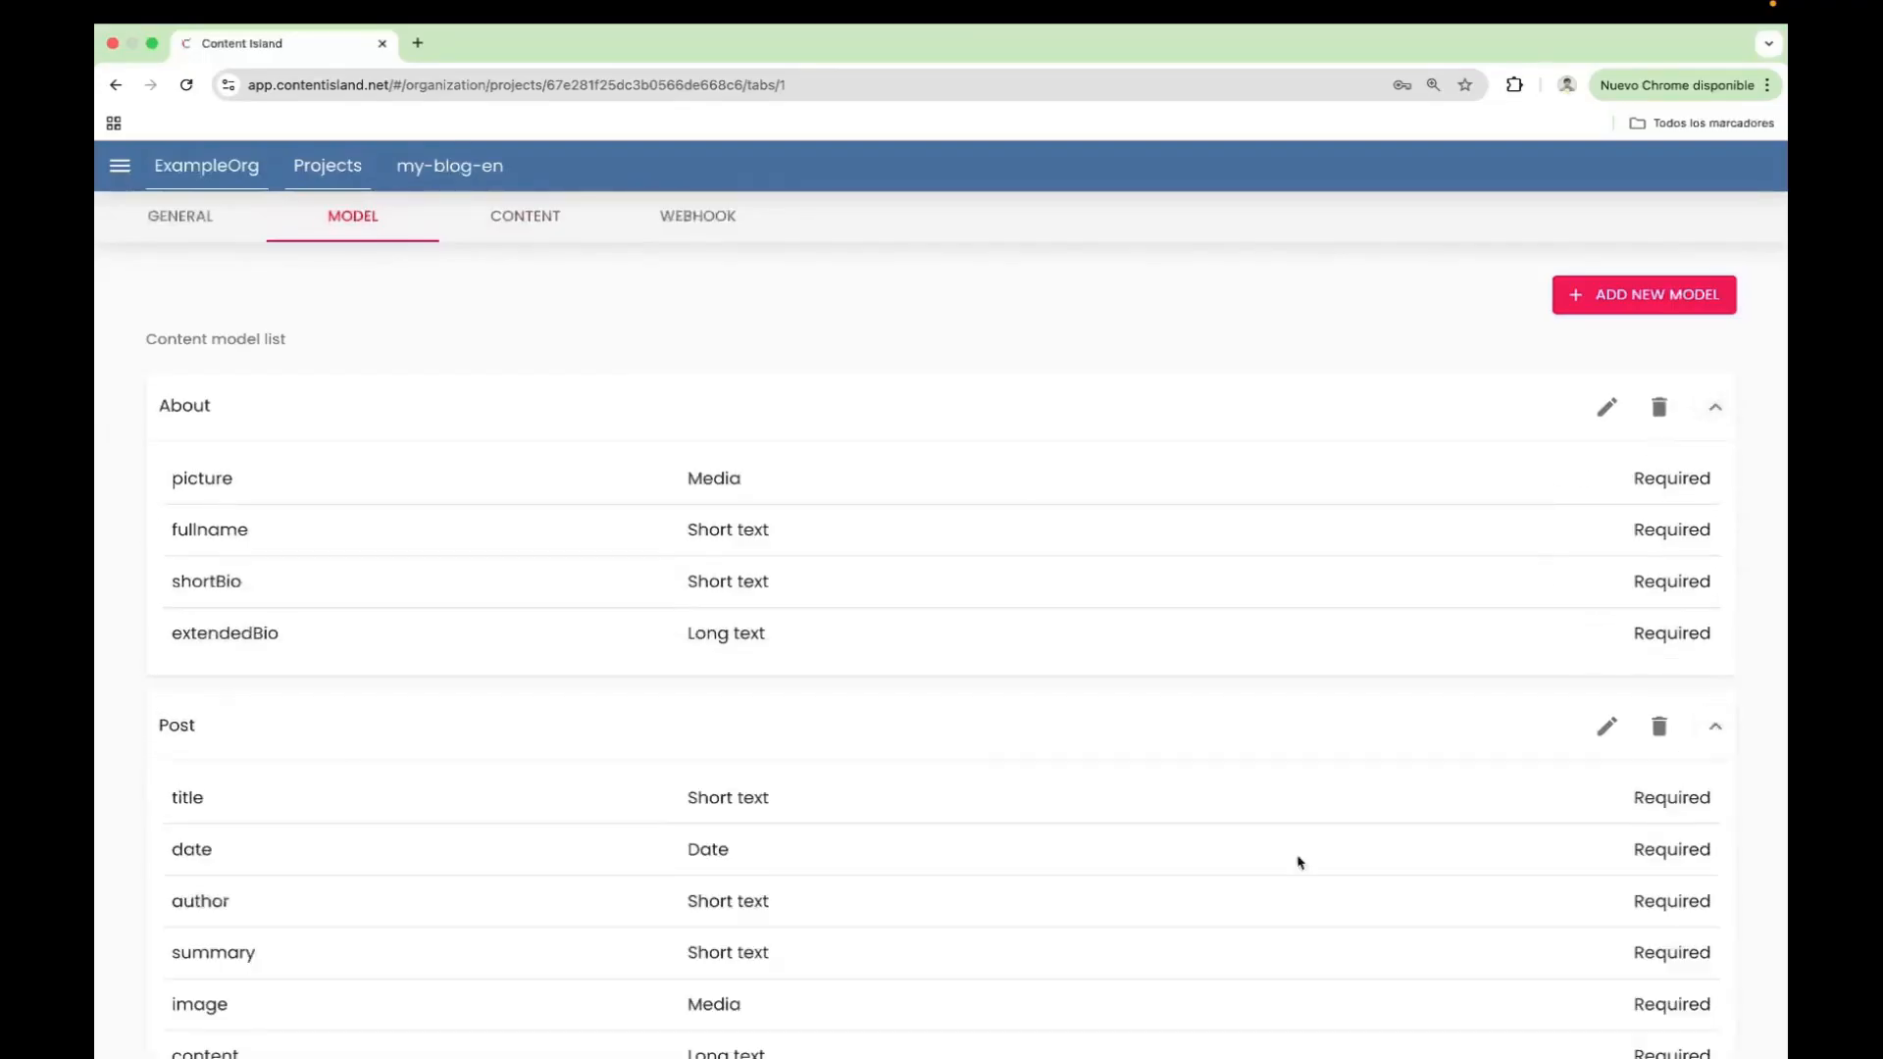
scroll(1298, 861, down, 1)
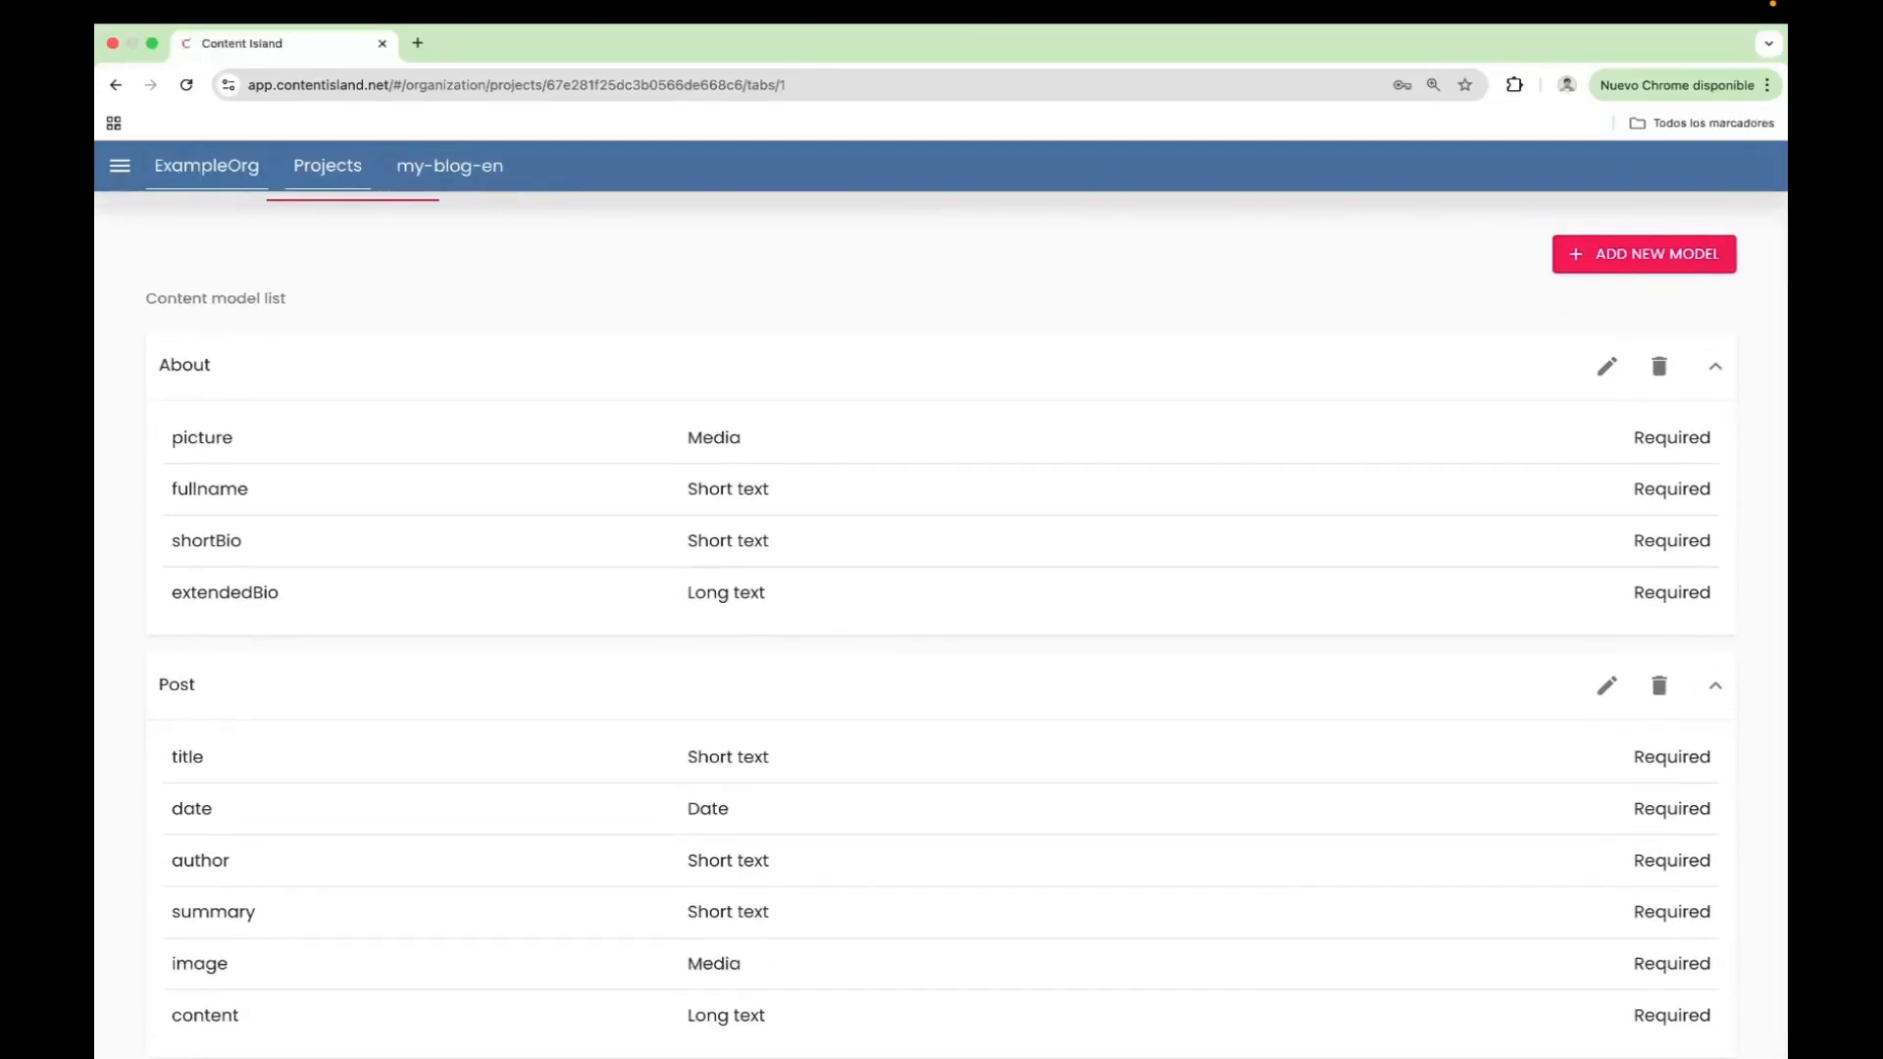